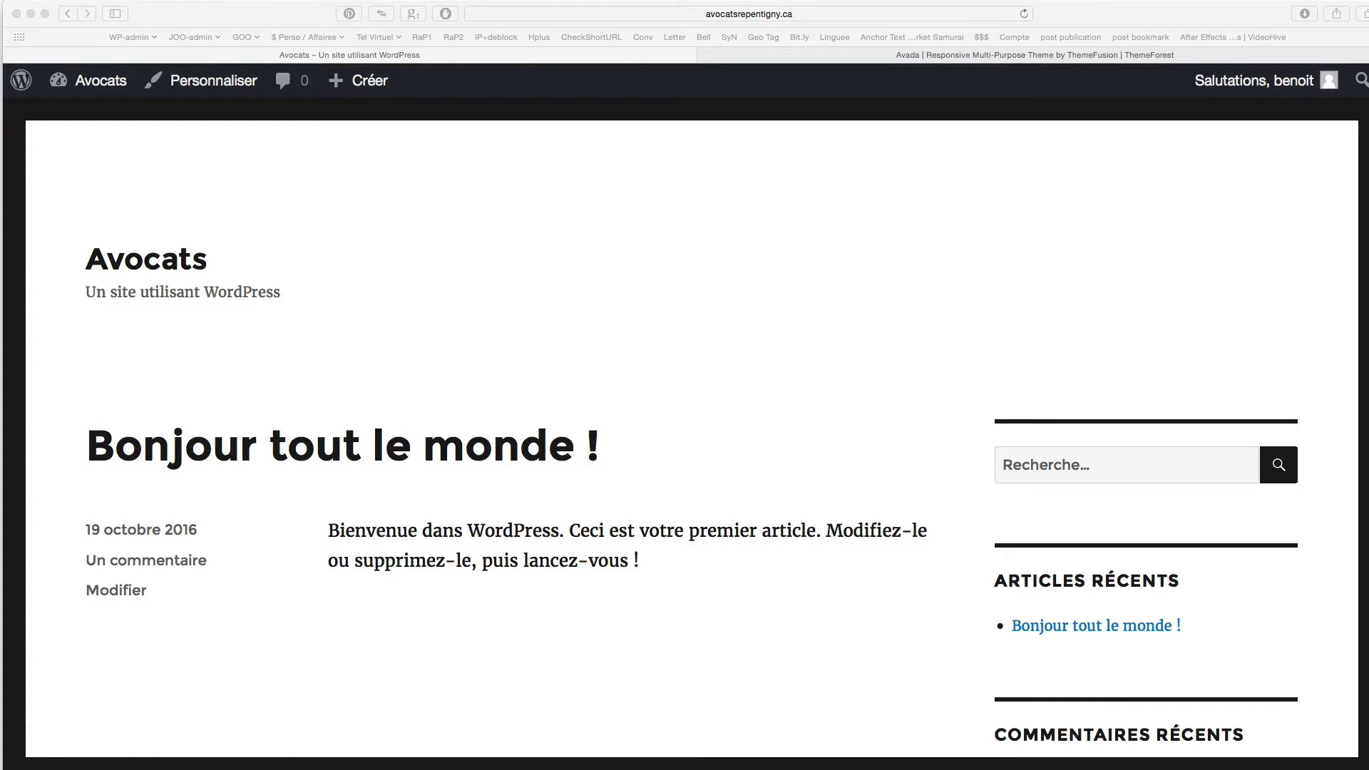
# Open the Envato account's downloads list and filter it to ThemeForest purchases.
pyautogui.click(889, 58)
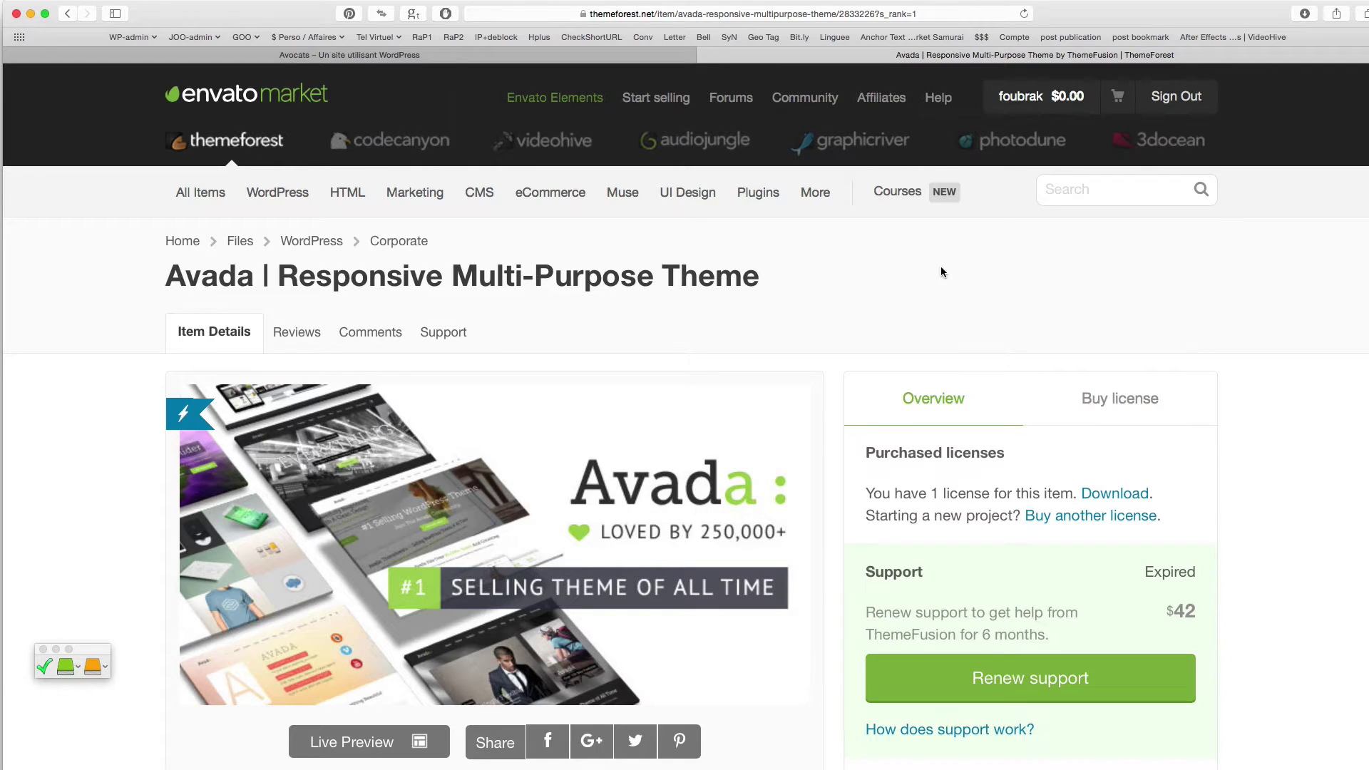
pyautogui.moveTo(1045, 94)
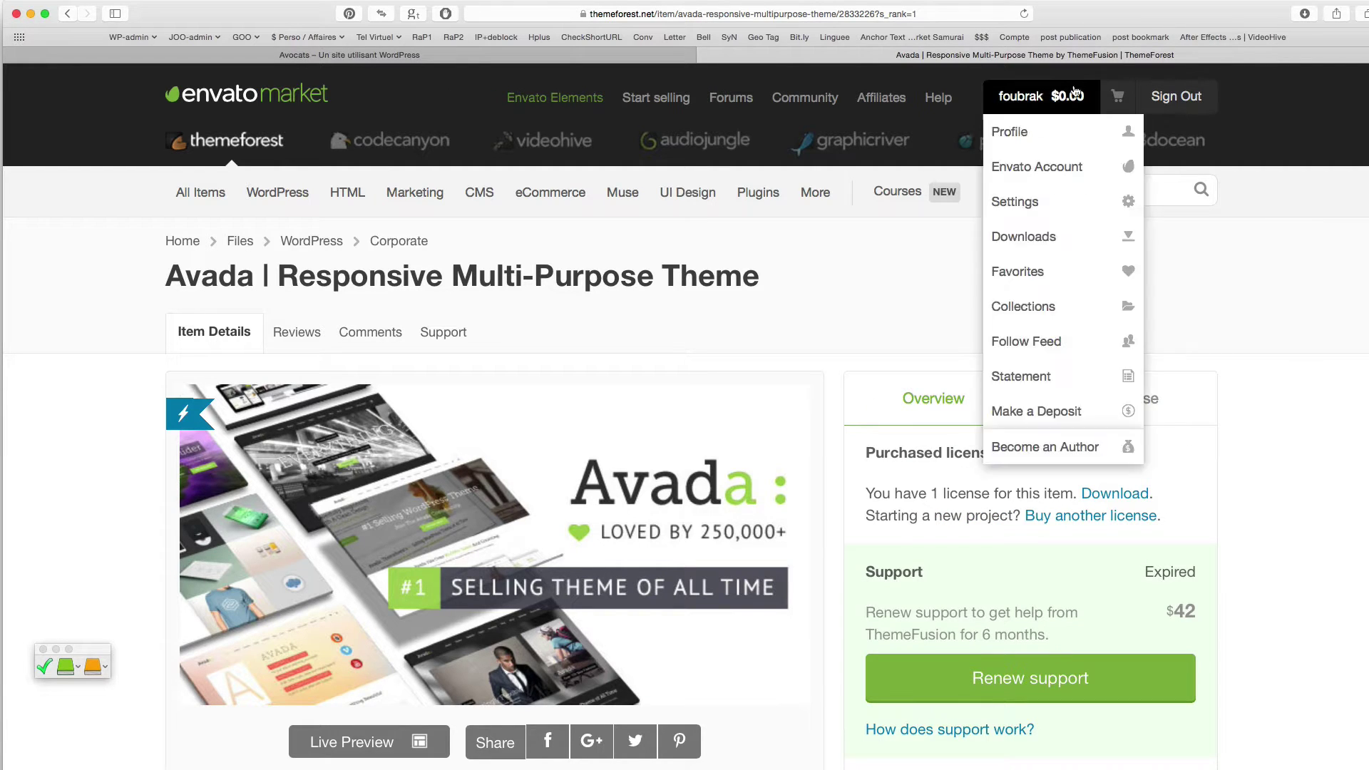
pyautogui.click(1045, 238)
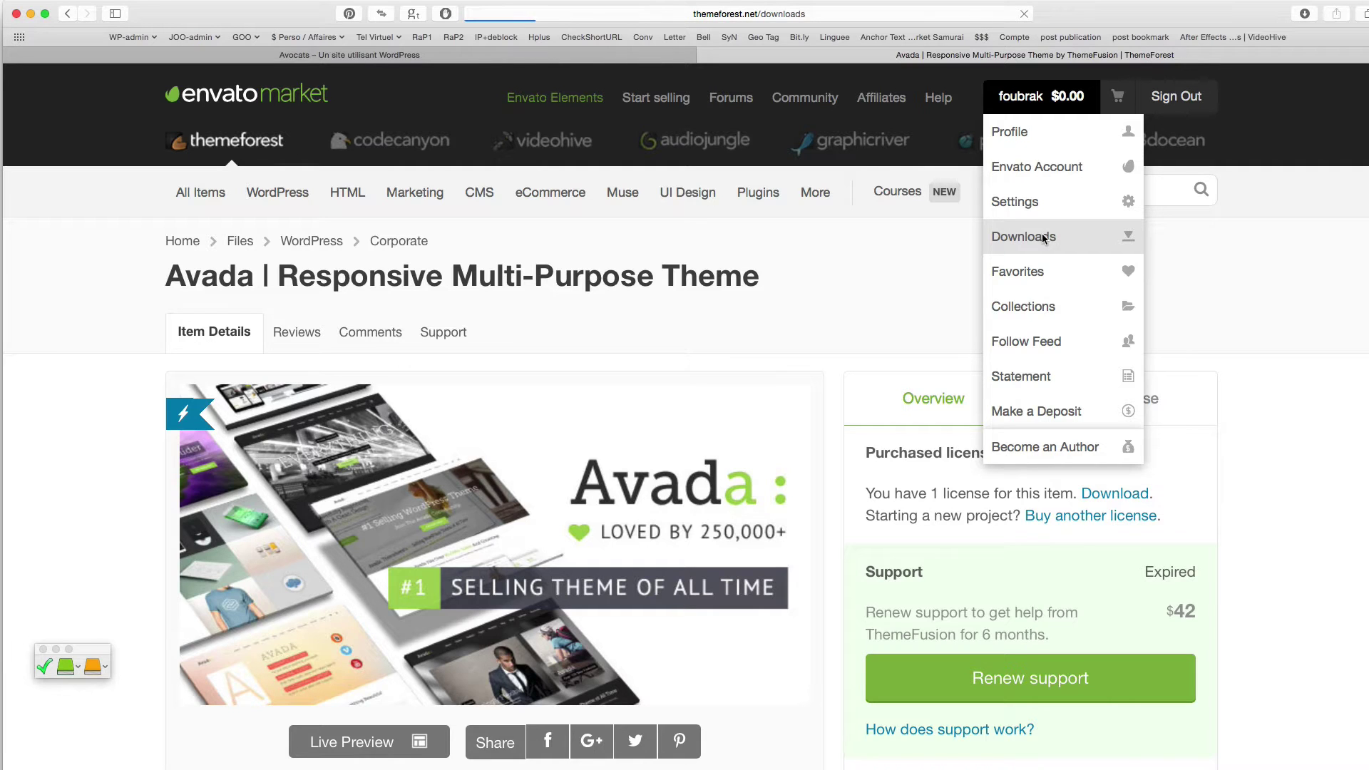
pyautogui.click(268, 449)
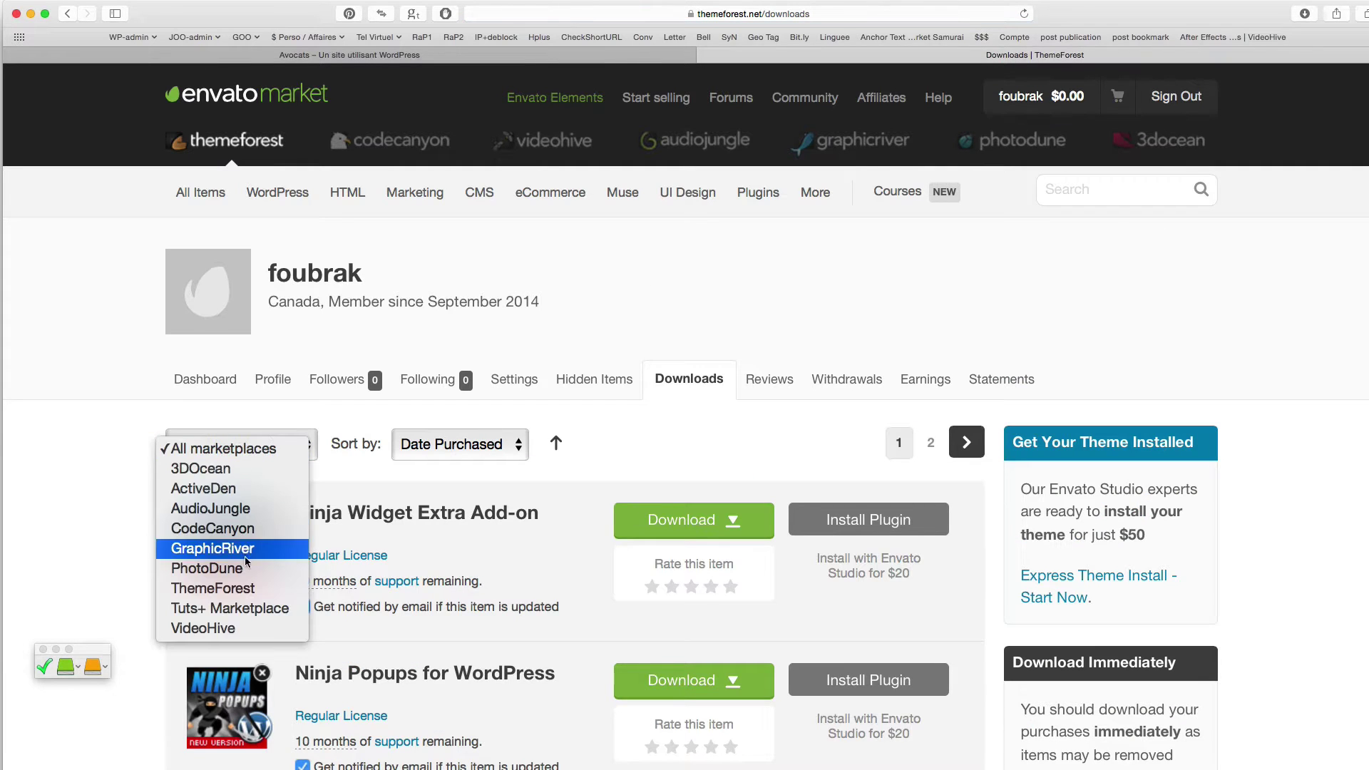
pyautogui.click(246, 589)
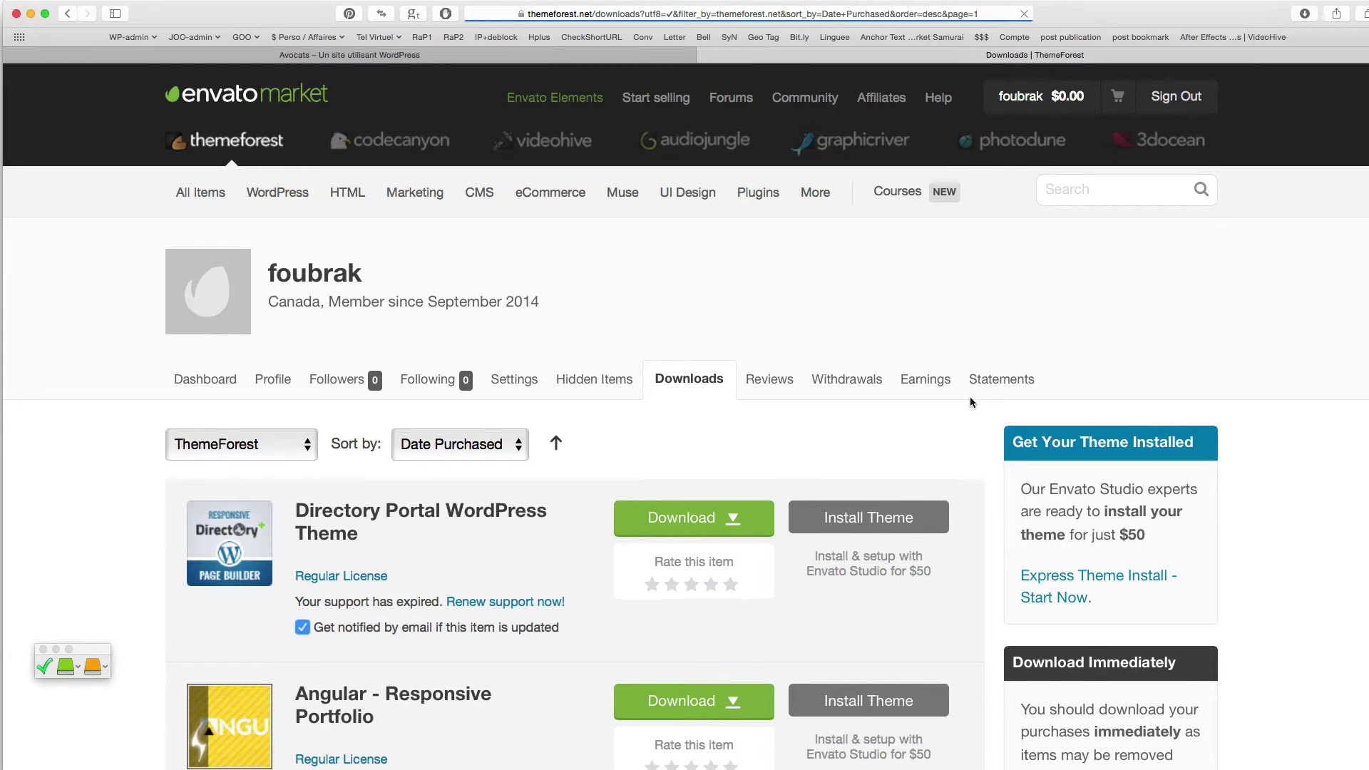
# Download all files and documentation for the Avada | Responsive Multi-Purpose Theme.
pyautogui.scroll(-6, 1110, 406)
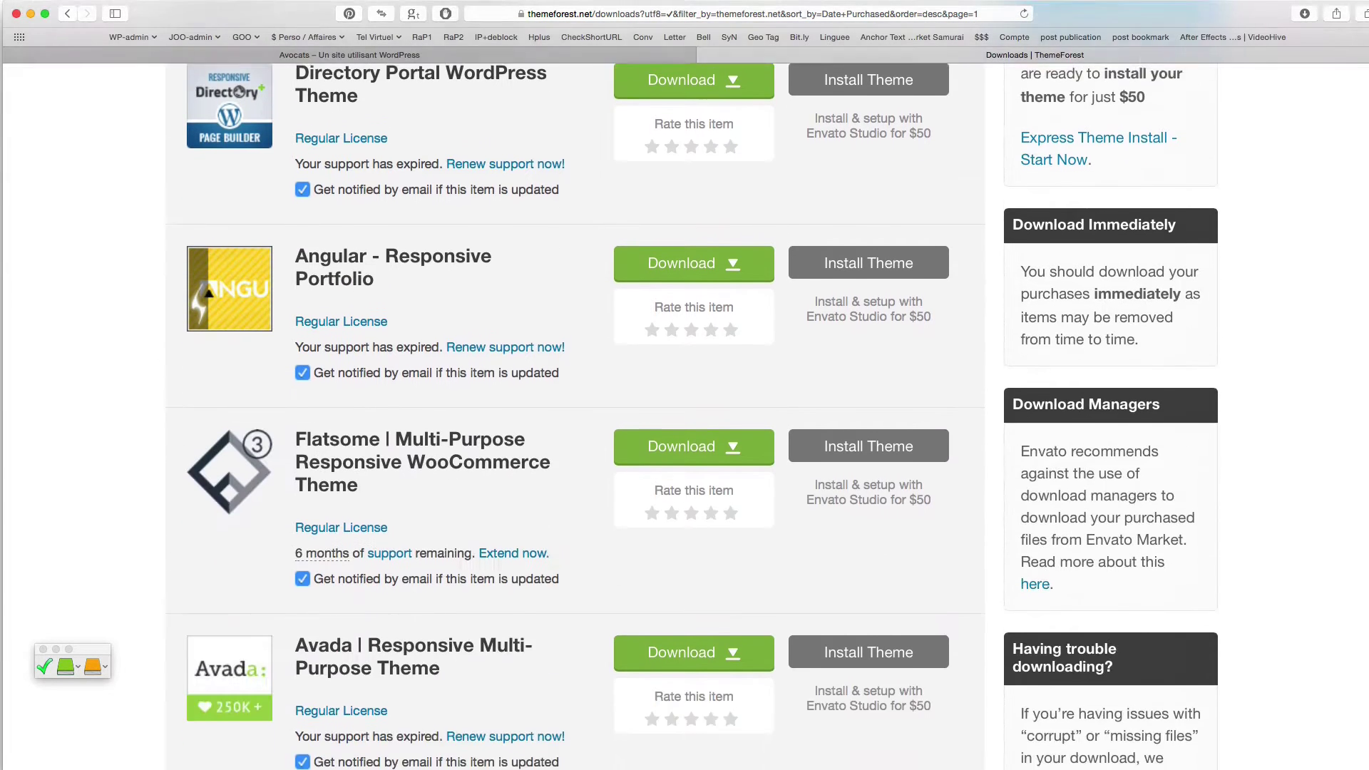
pyautogui.scroll(-3, 684, 413)
pyautogui.click(733, 475)
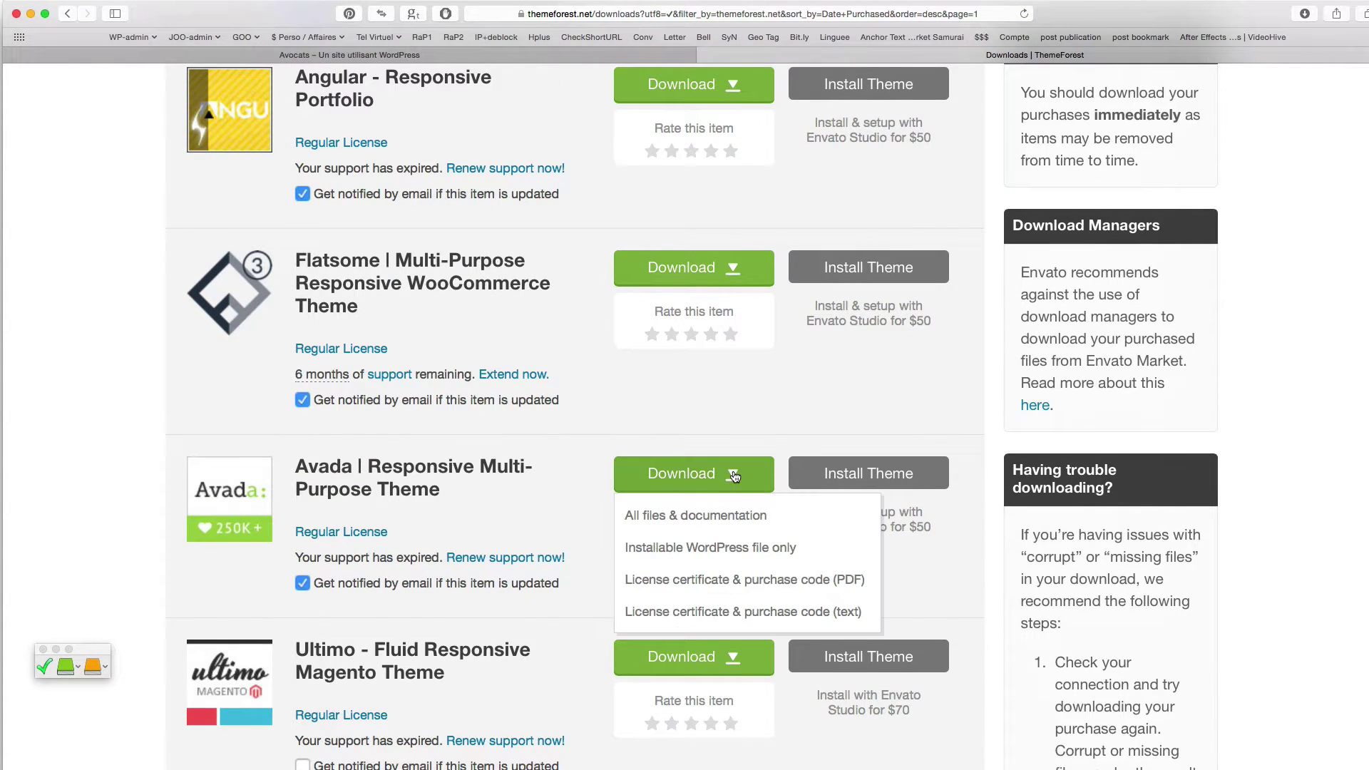
pyautogui.click(713, 520)
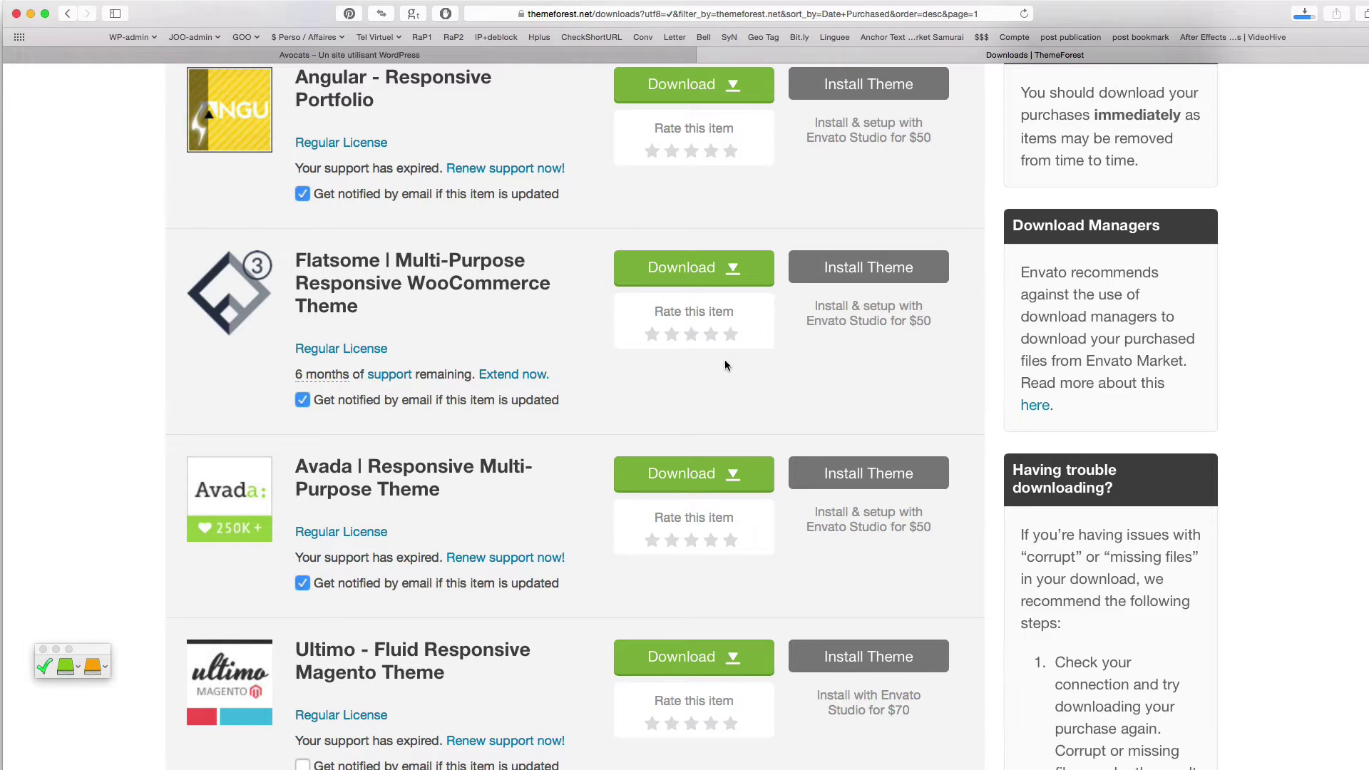
# Switch to Chrome on the Envato API site build.envato.com and sign in.
pyautogui.press('super+Tab')
pyautogui.press('super+Tab')
pyautogui.press('super+Tab')
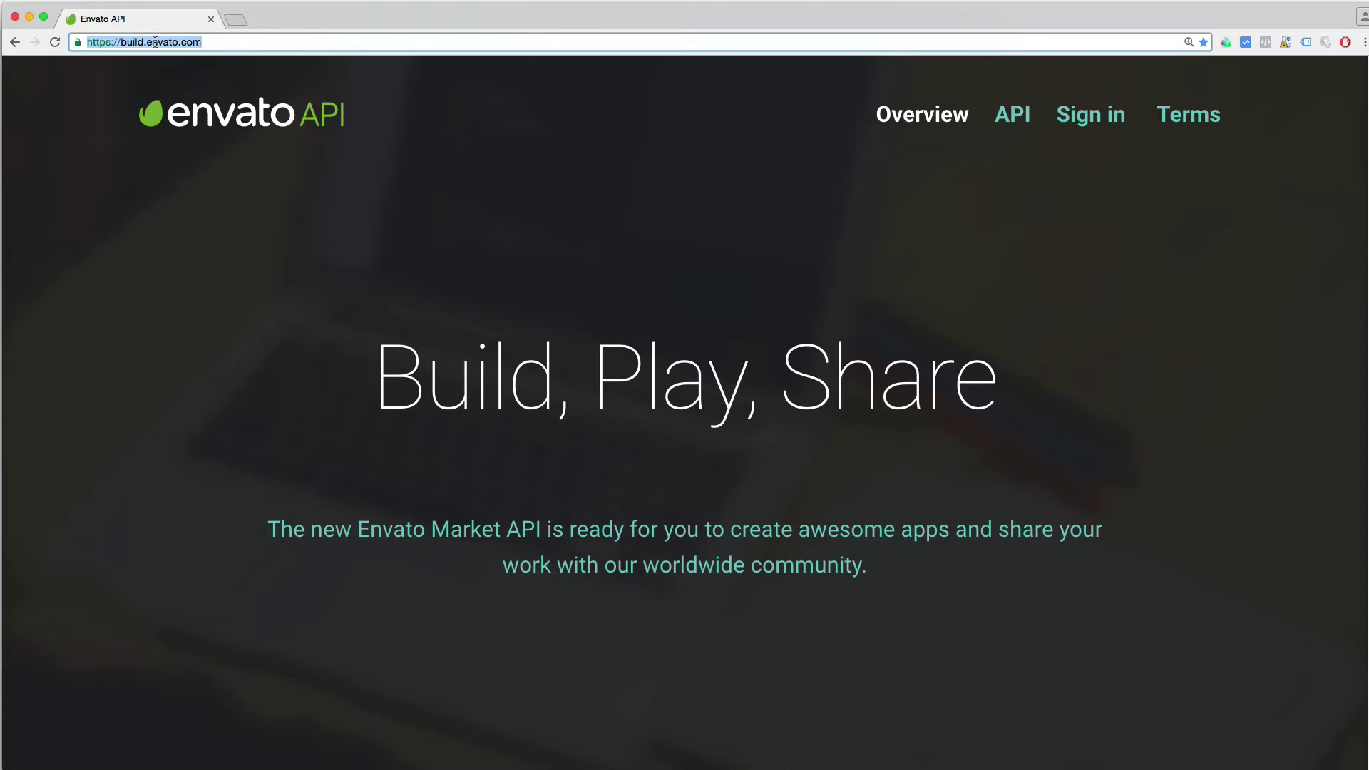
pyautogui.click(1089, 126)
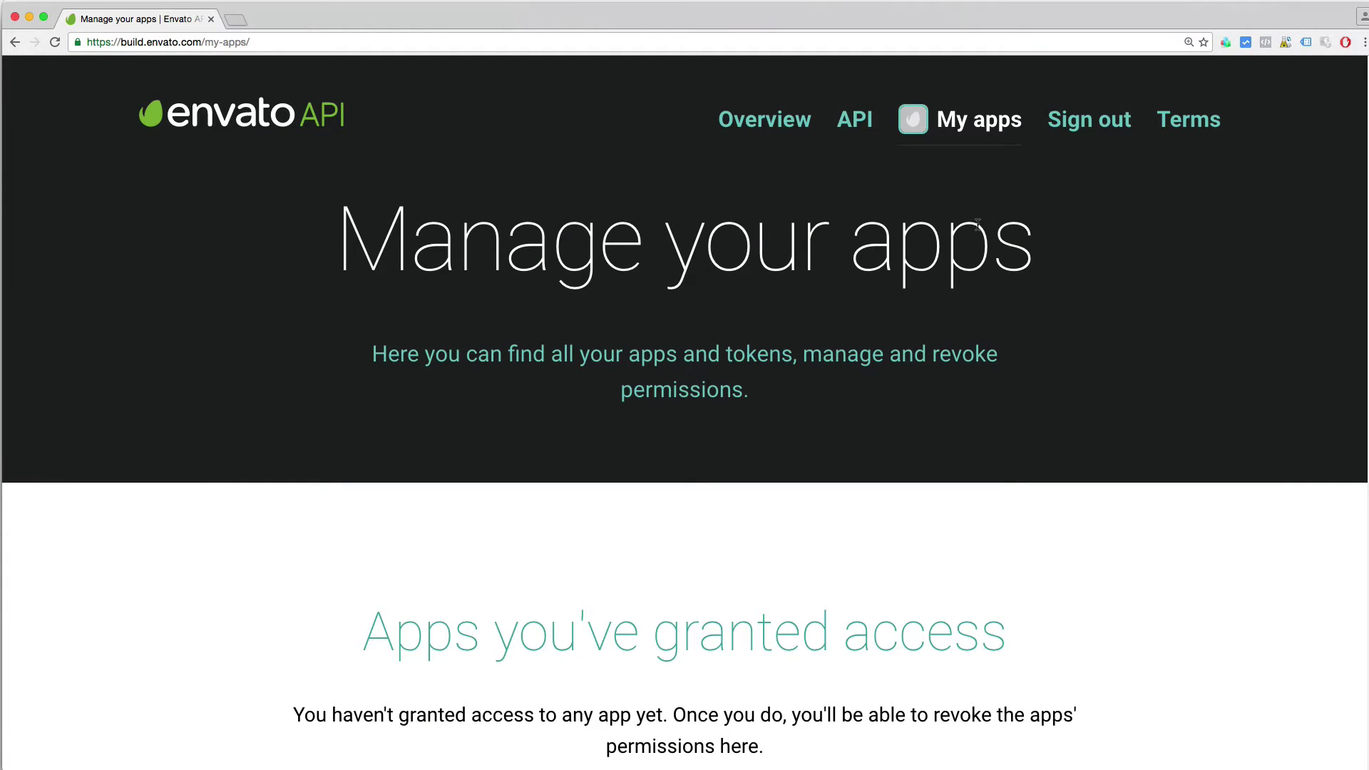
# Start creating a new Envato API token and name it avocatsrepentigny.ca.
pyautogui.scroll(-15, 977, 224)
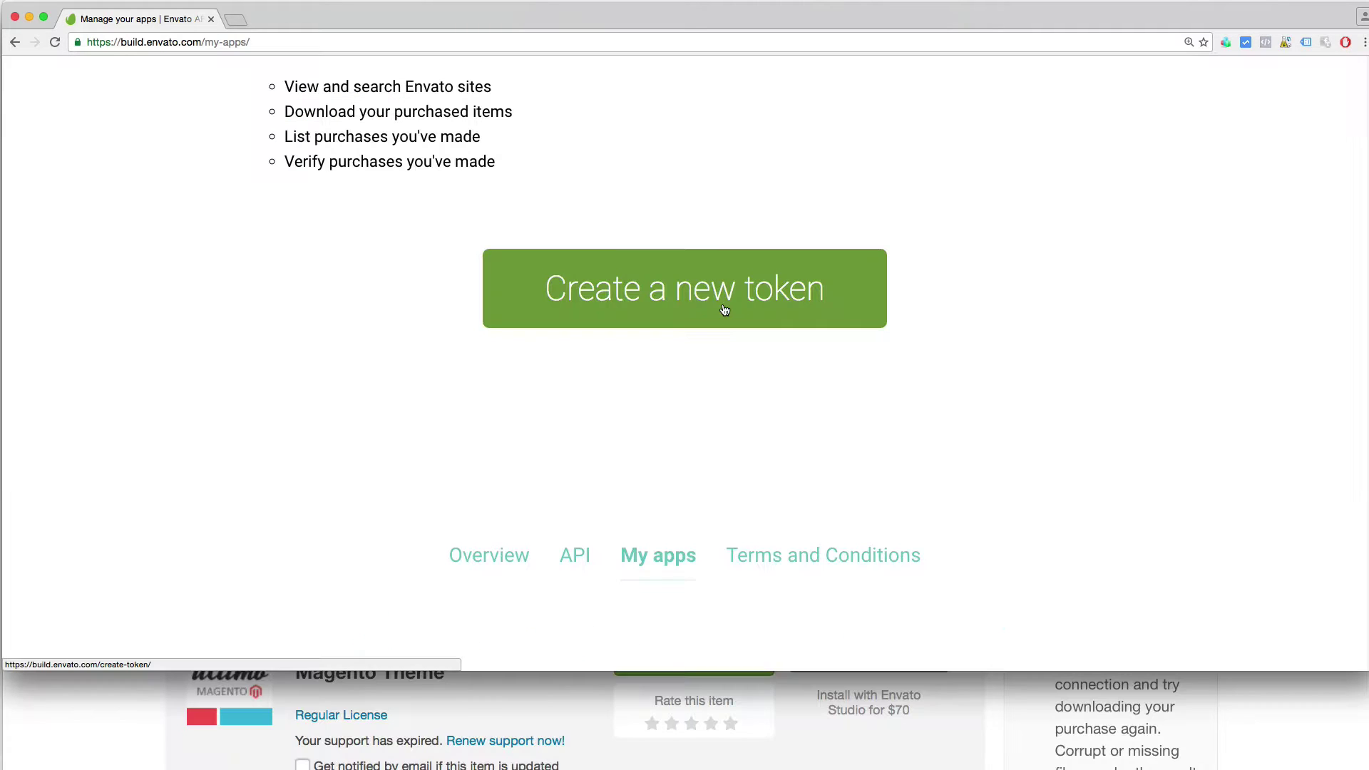
pyautogui.click(631, 302)
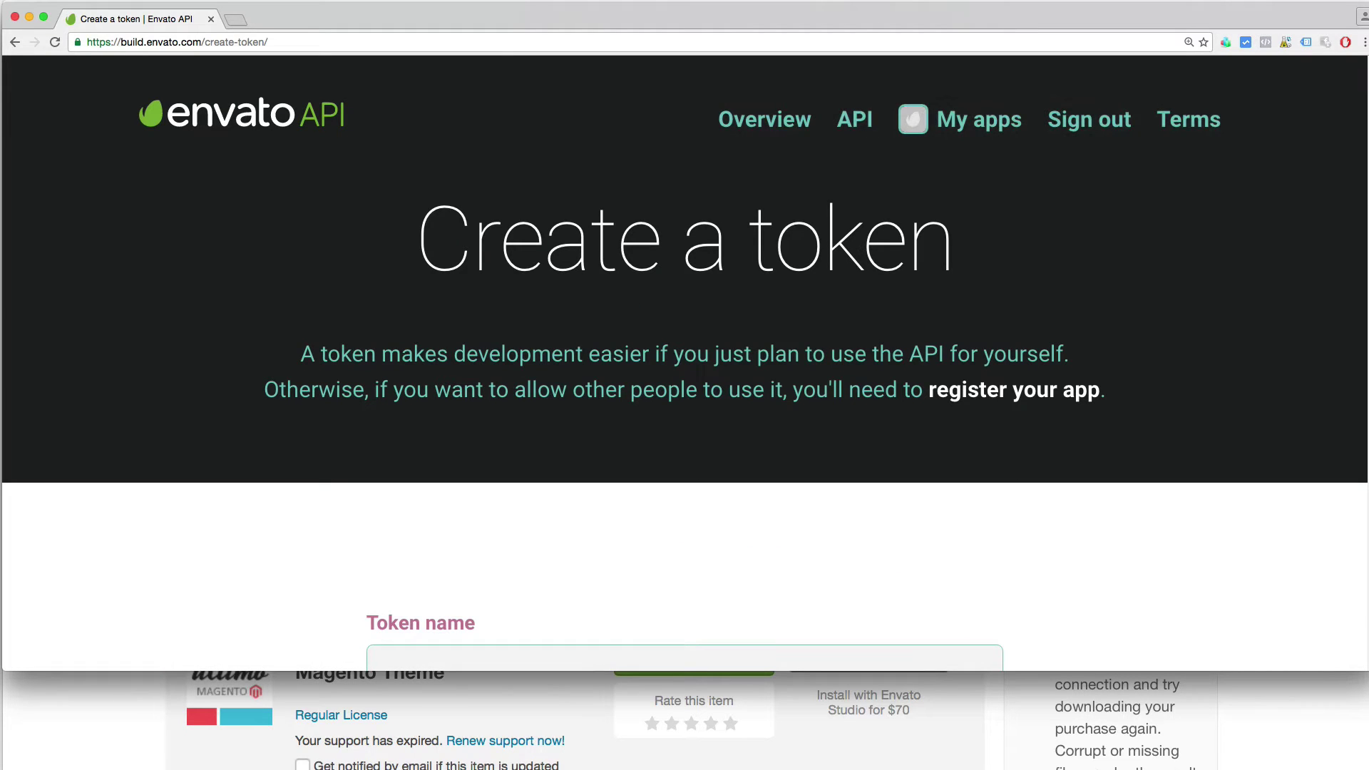
pyautogui.scroll(-3, 531, 453)
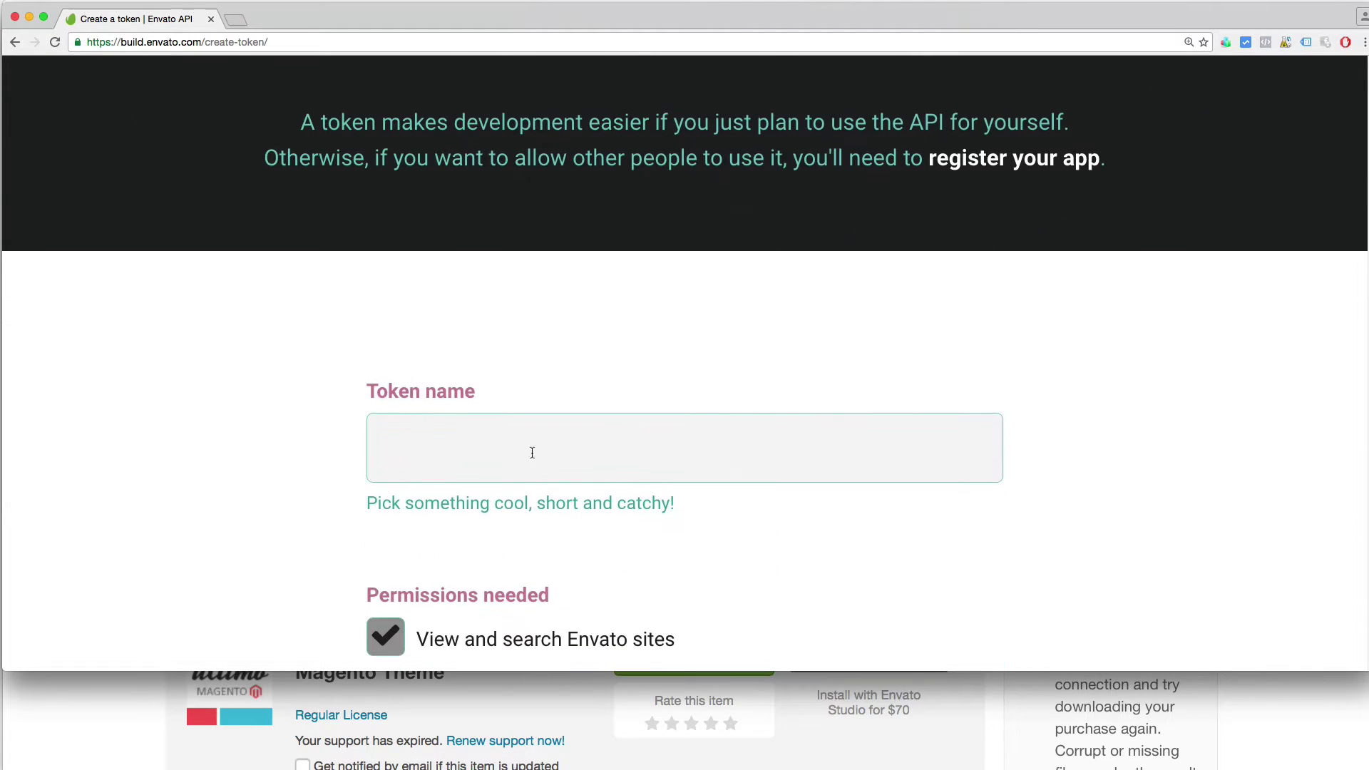
pyautogui.click(510, 465)
pyautogui.write('avoca')
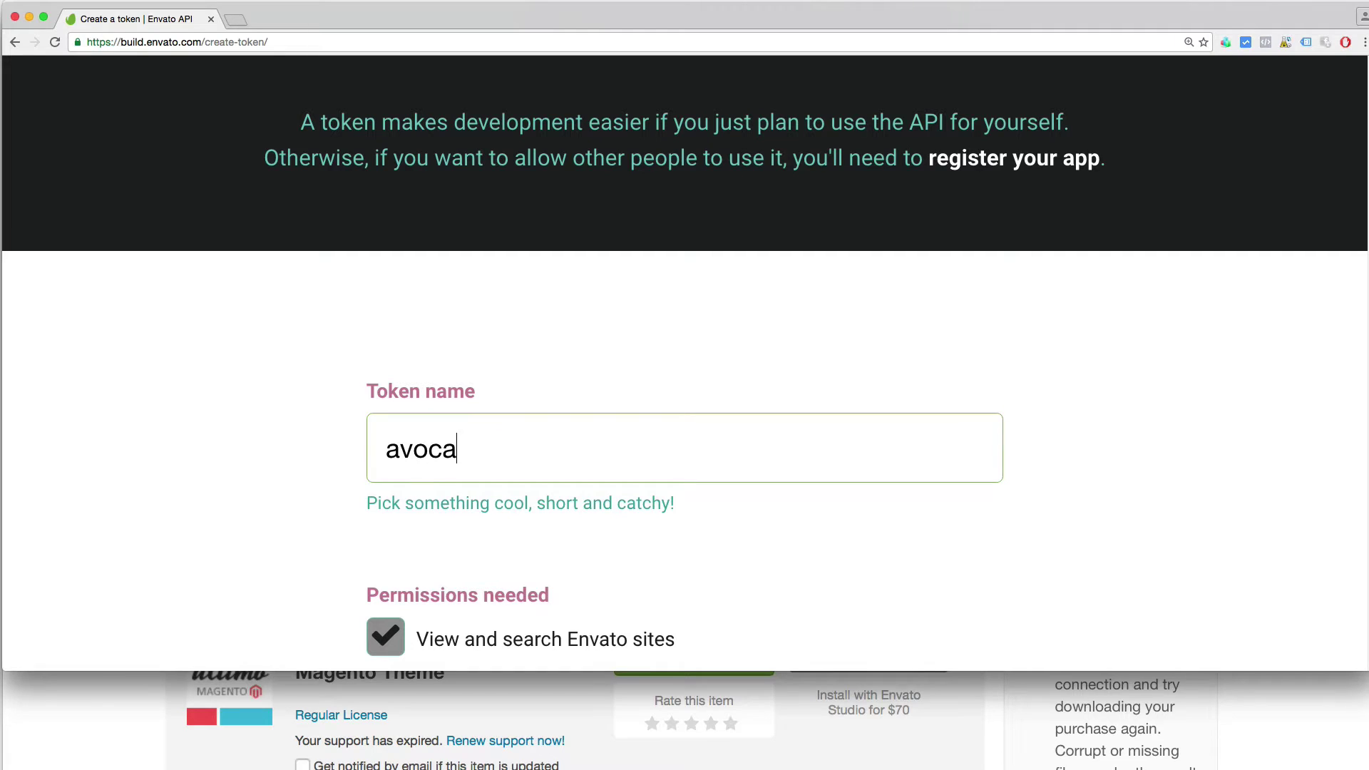
pyautogui.write('tsrepentigny.ca')
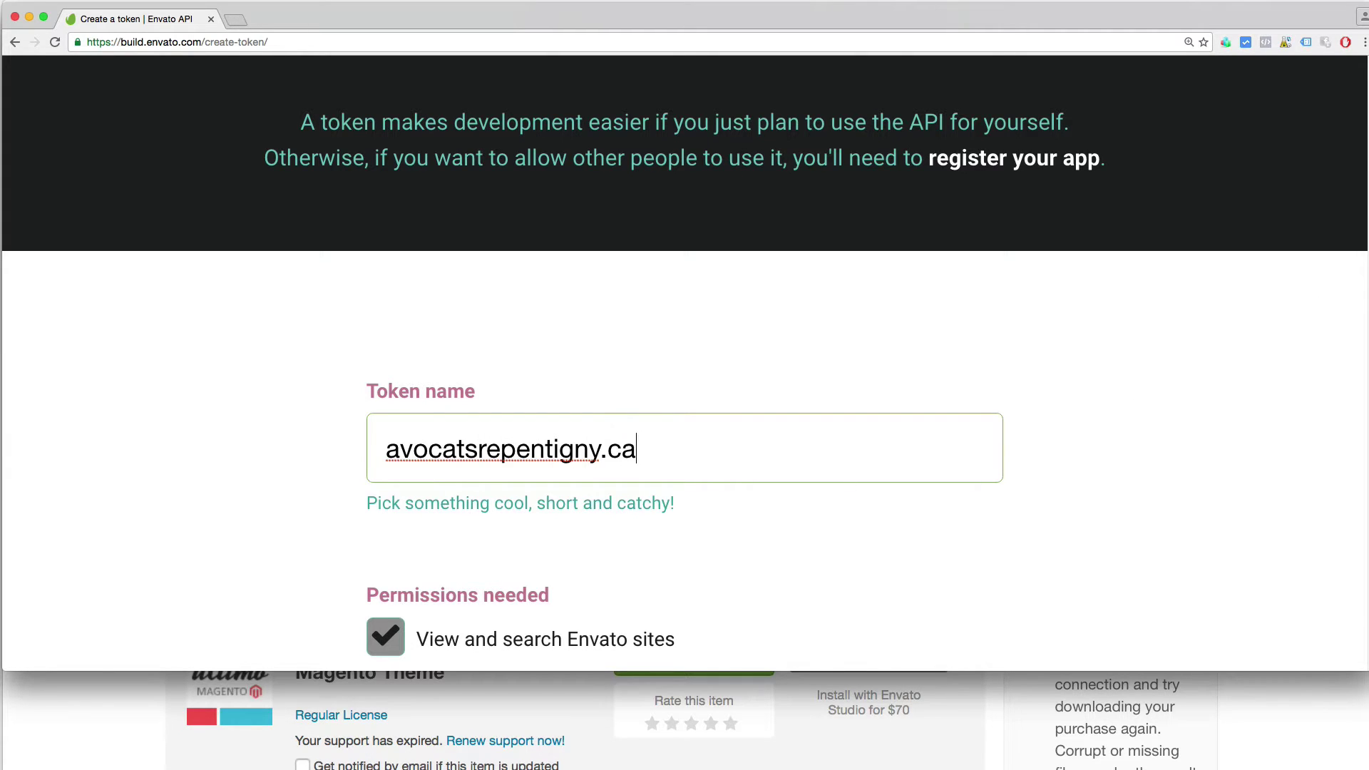
# Grant the token permission to download purchased items and to list and verify purchases made, and accept the Terms and Conditions.
pyautogui.scroll(-3, 1365, 267)
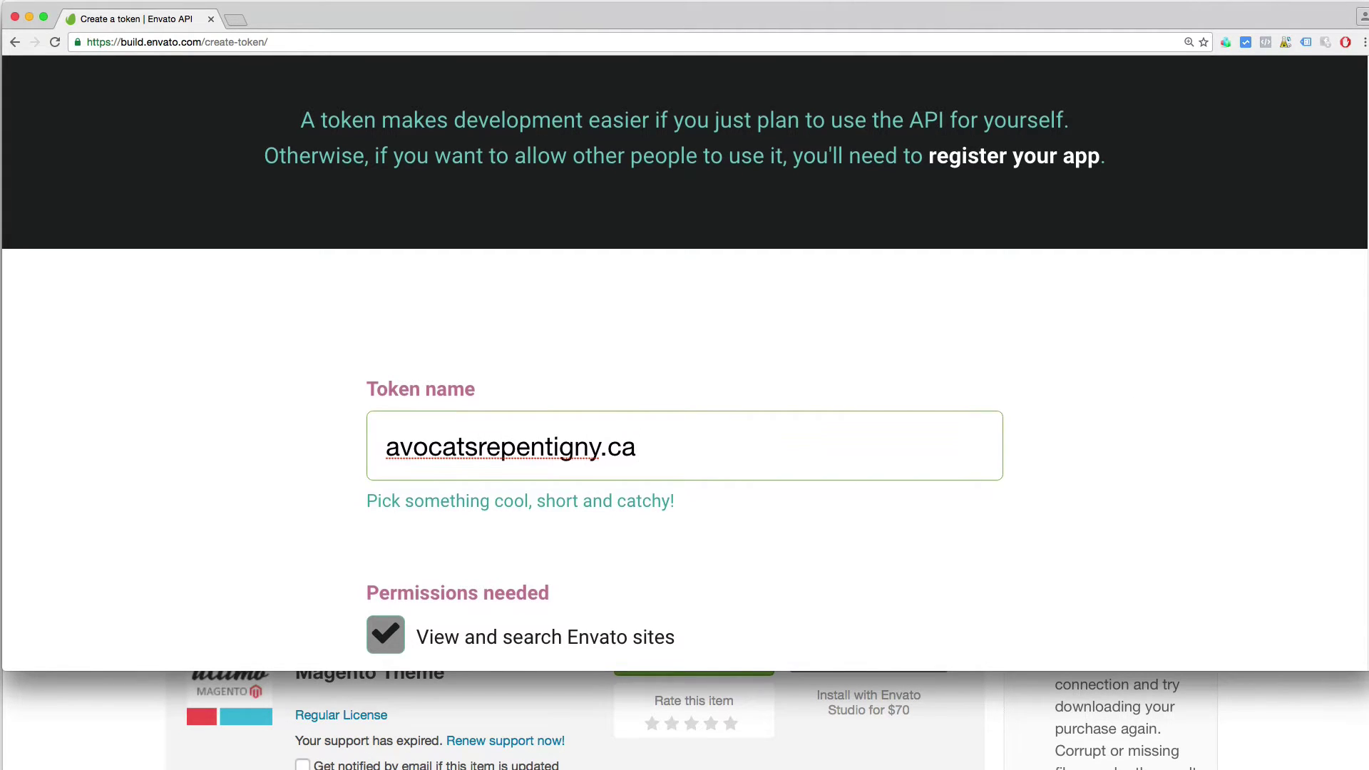
pyautogui.scroll(-4, 417, 446)
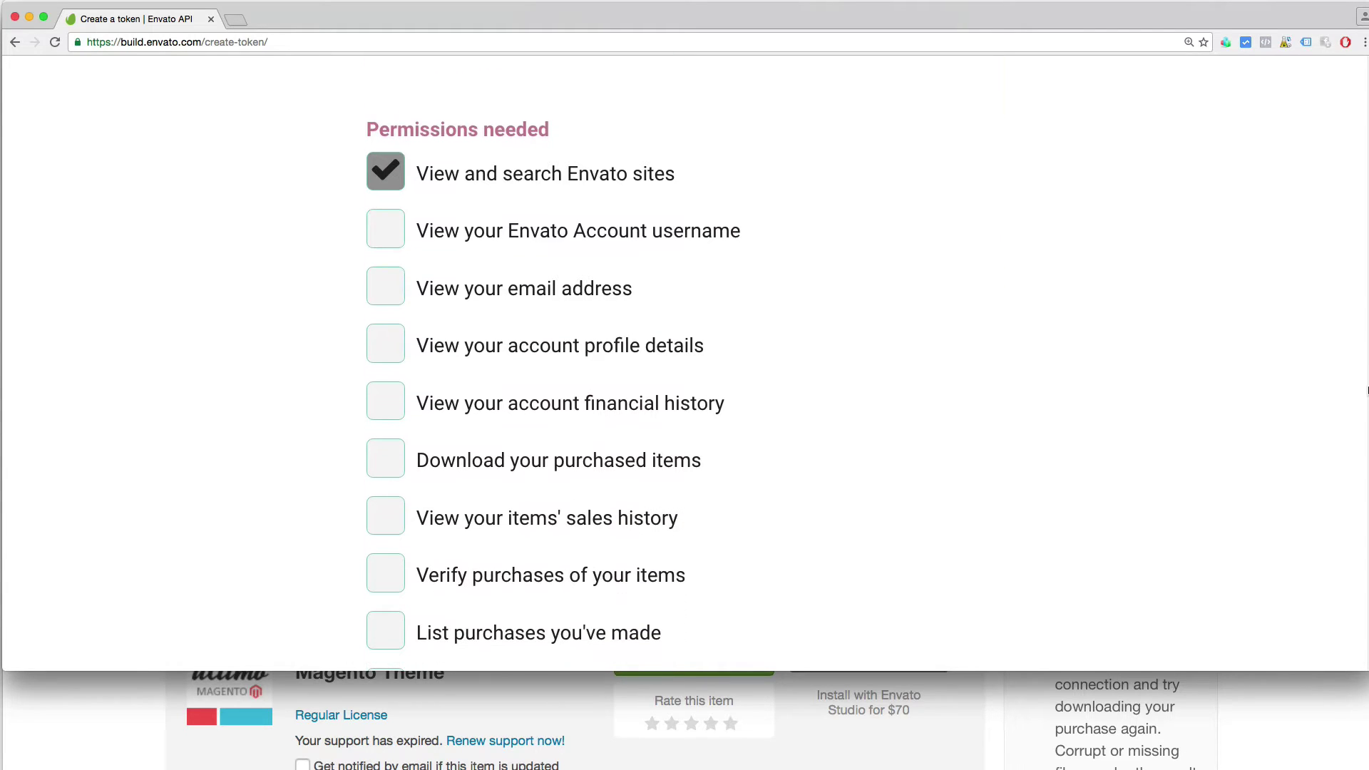
pyautogui.click(382, 458)
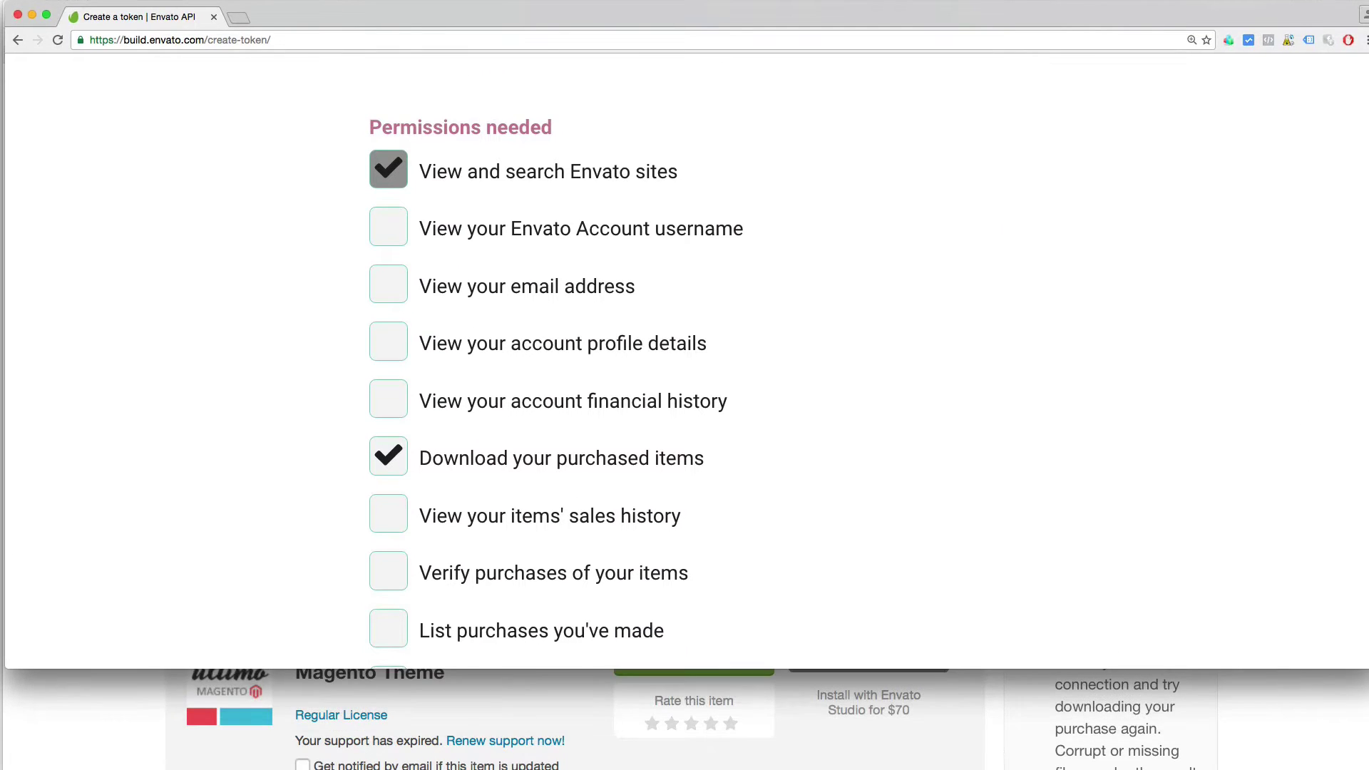
pyautogui.scroll(-3, 587, 458)
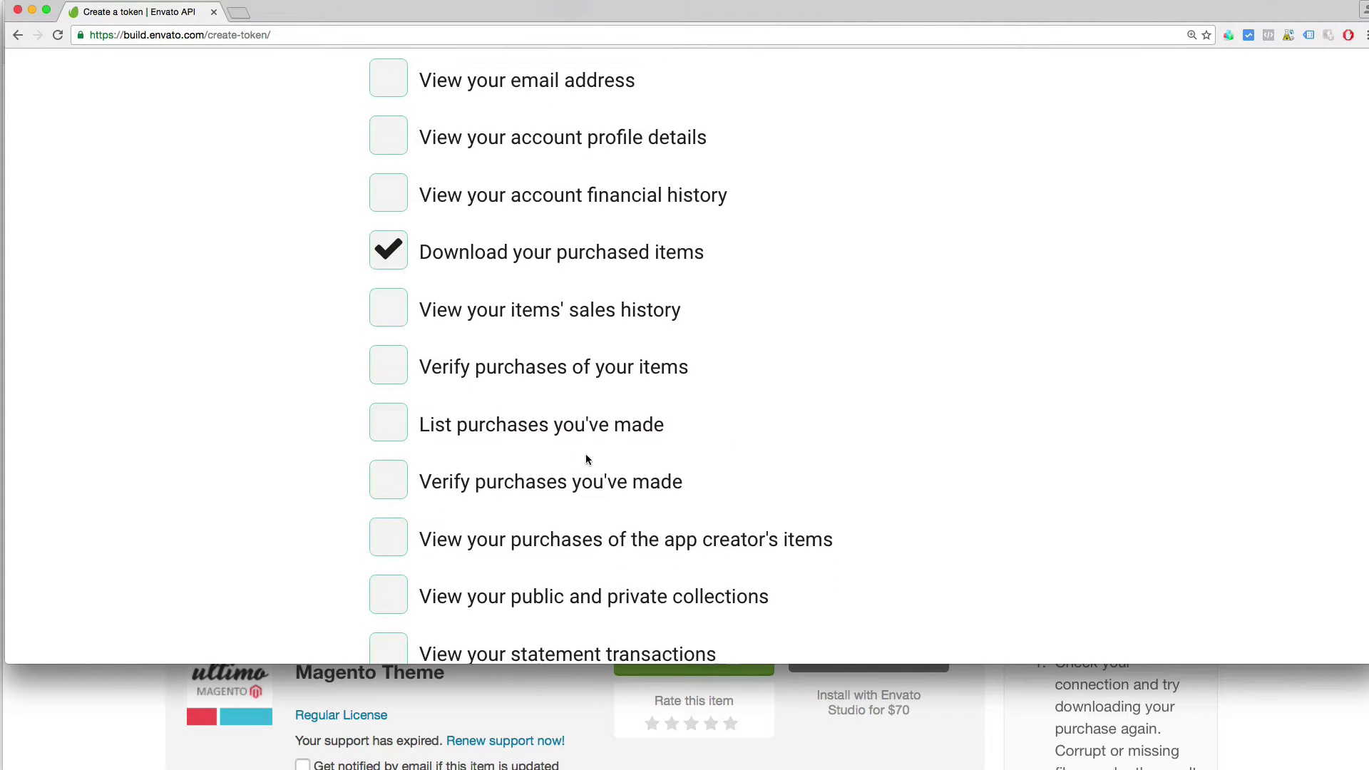
pyautogui.click(387, 476)
pyautogui.scroll(-1, 1309, 454)
pyautogui.scroll(-5, 301, 504)
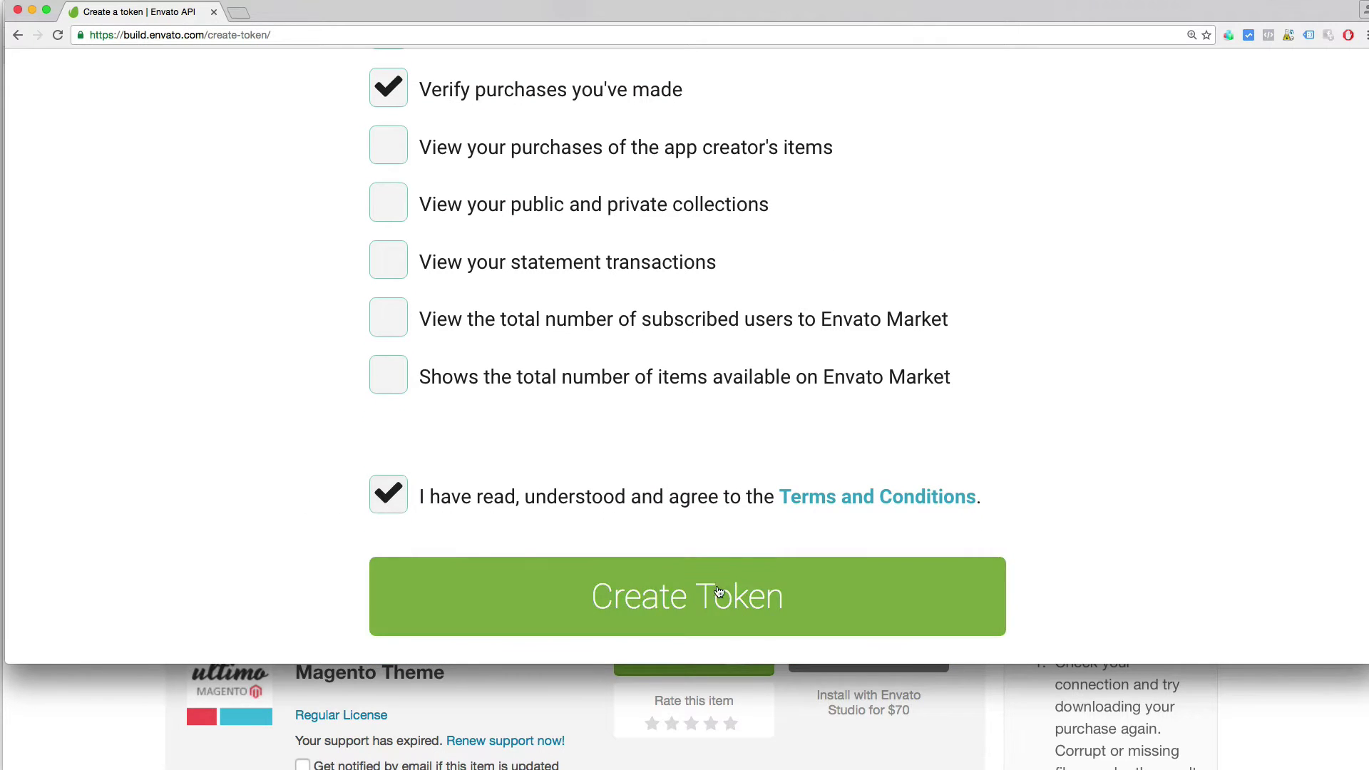
# Review the selected token permissions and create the token.
pyautogui.scroll(7, 1270, 314)
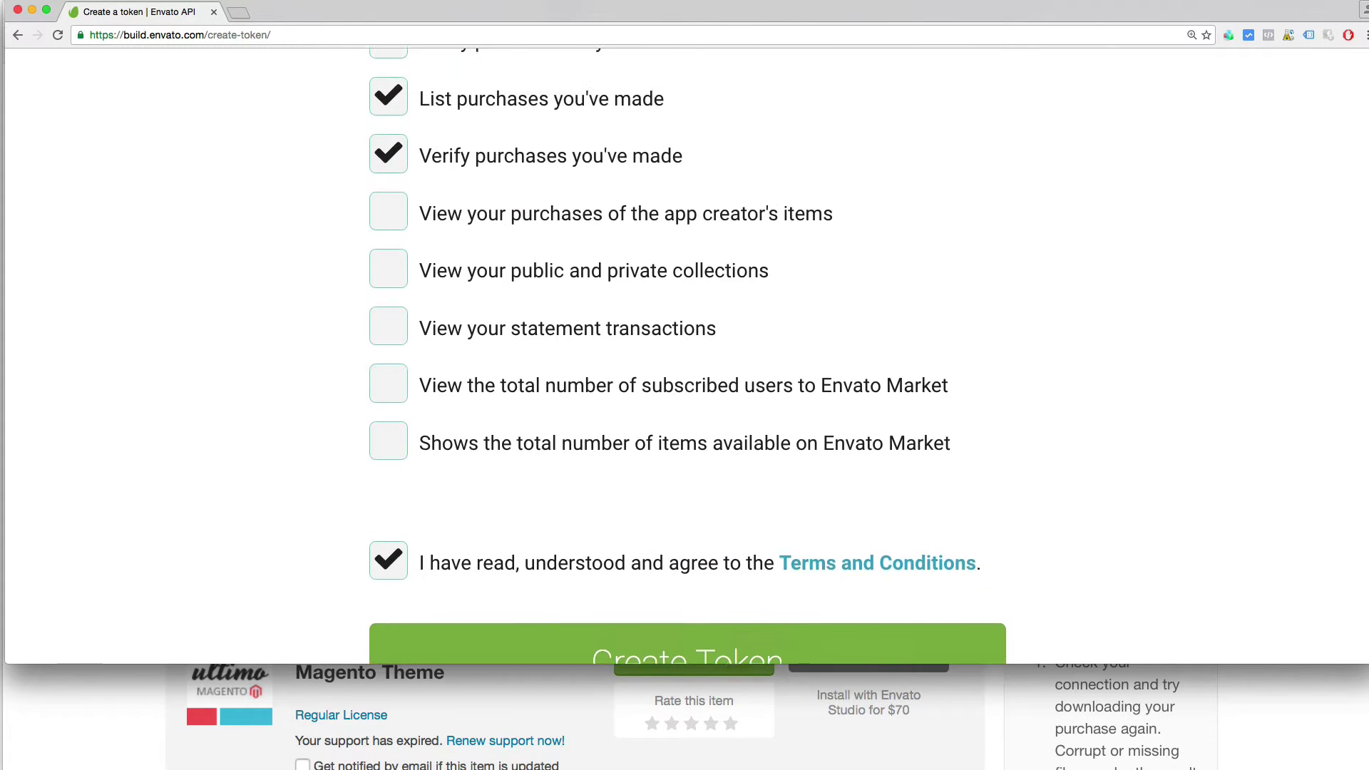
pyautogui.scroll(-1, 1280, 341)
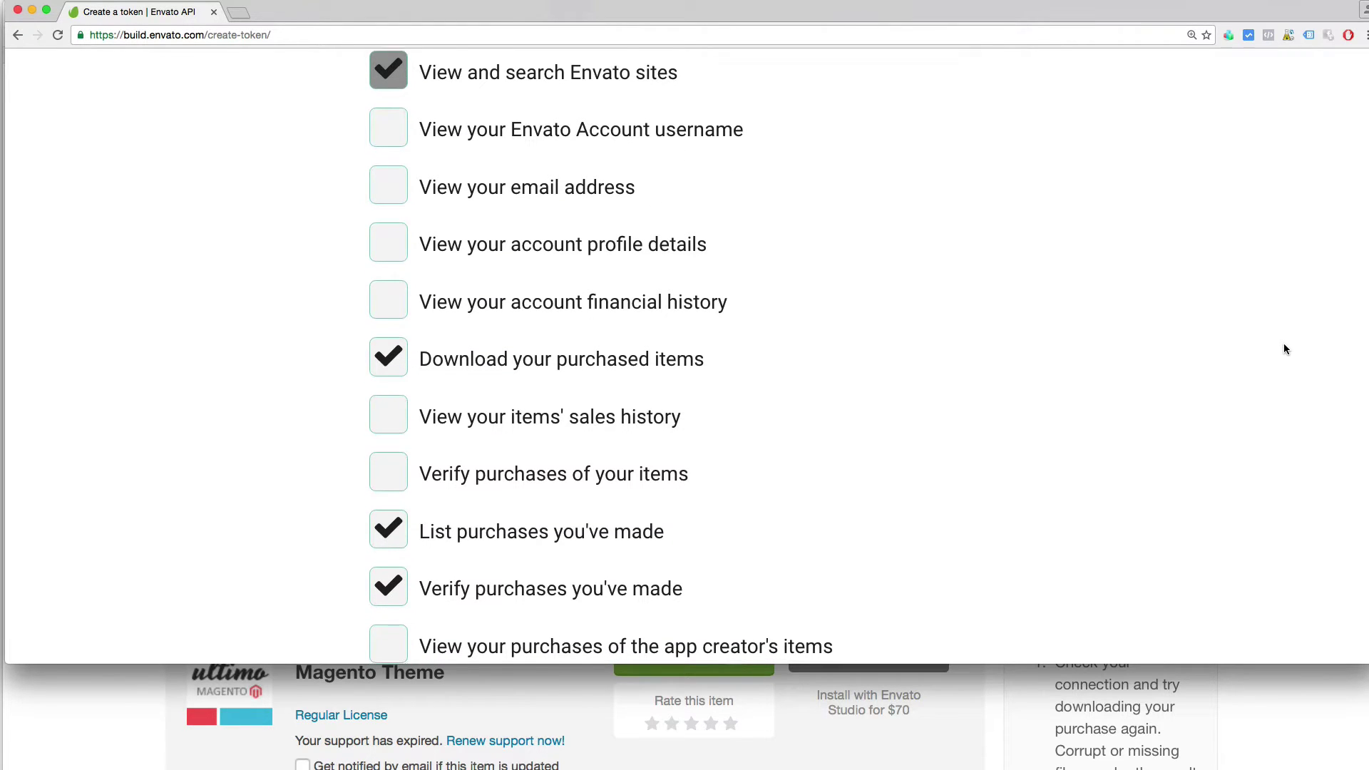
pyautogui.scroll(-3, 1285, 350)
pyautogui.scroll(-4, 1289, 399)
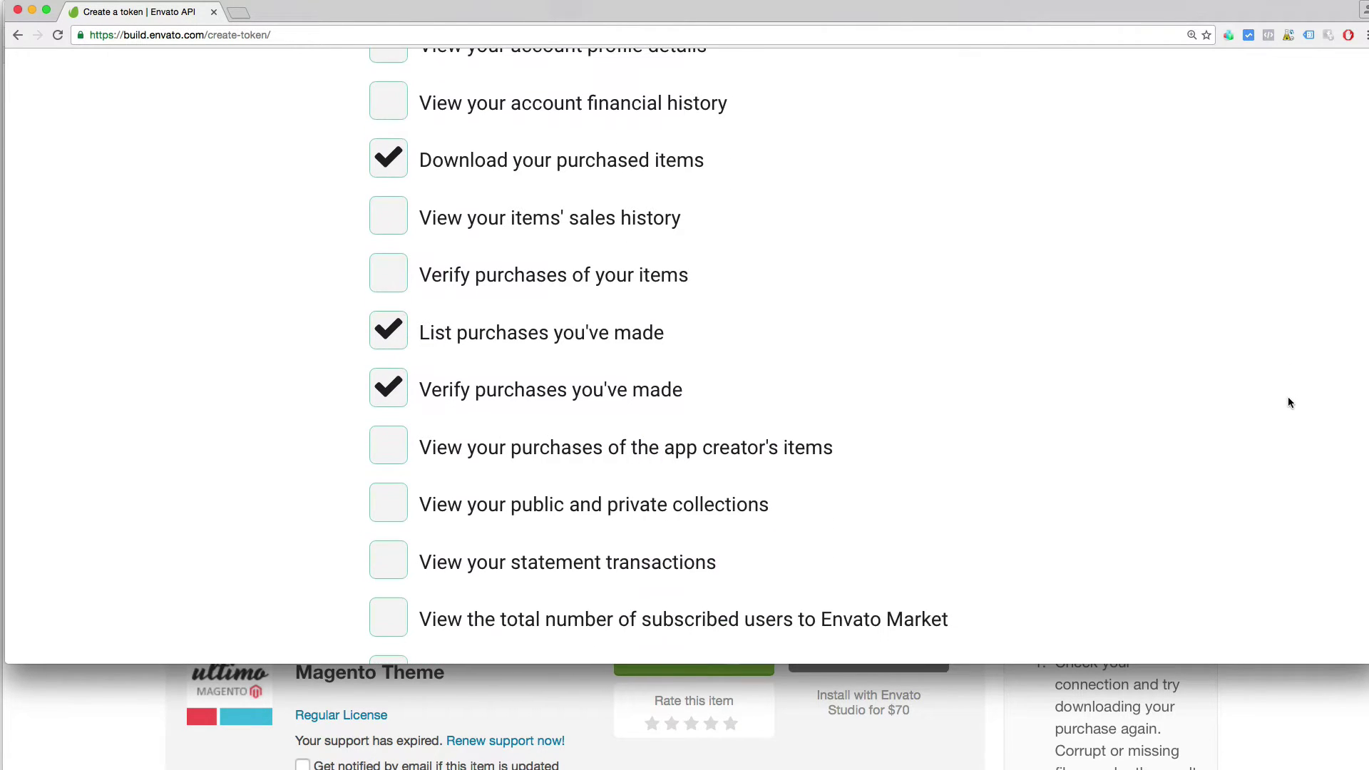
pyautogui.scroll(-2, 1288, 485)
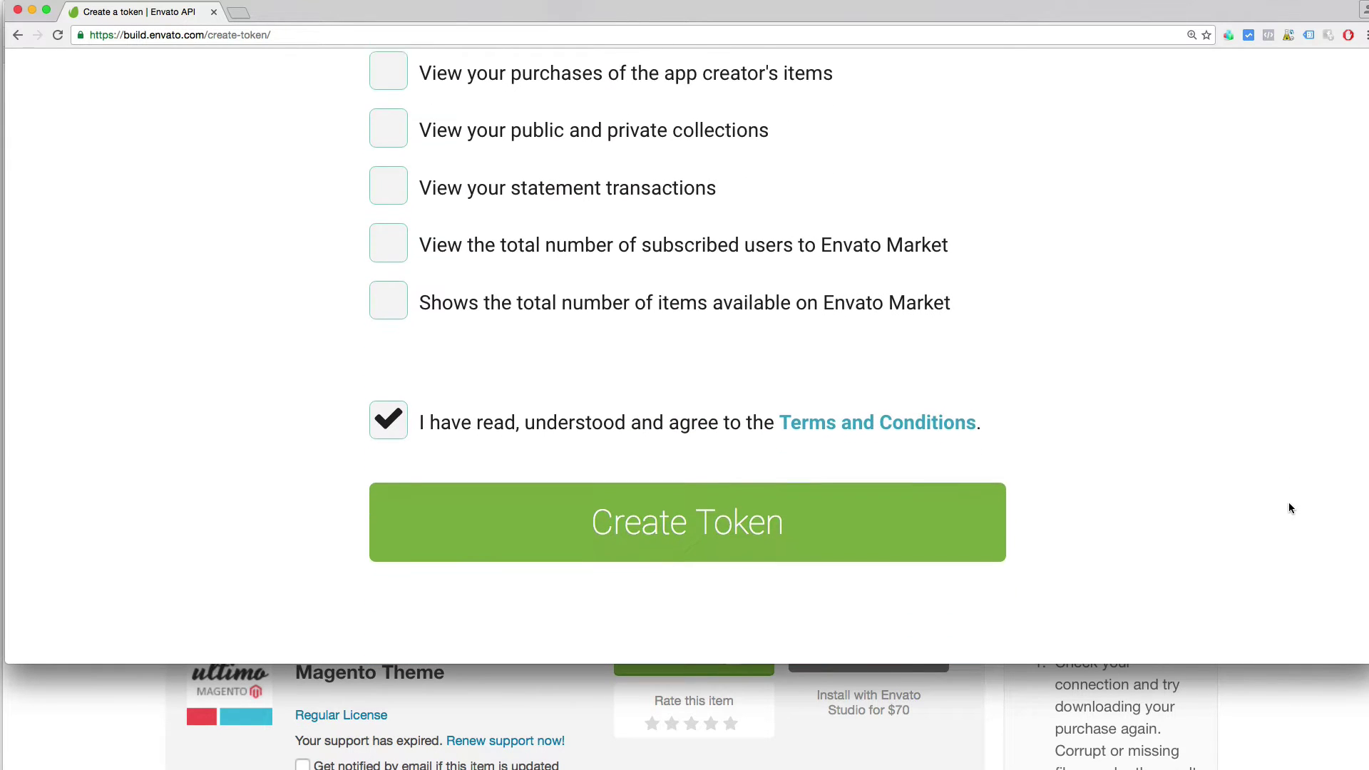
pyautogui.click(683, 509)
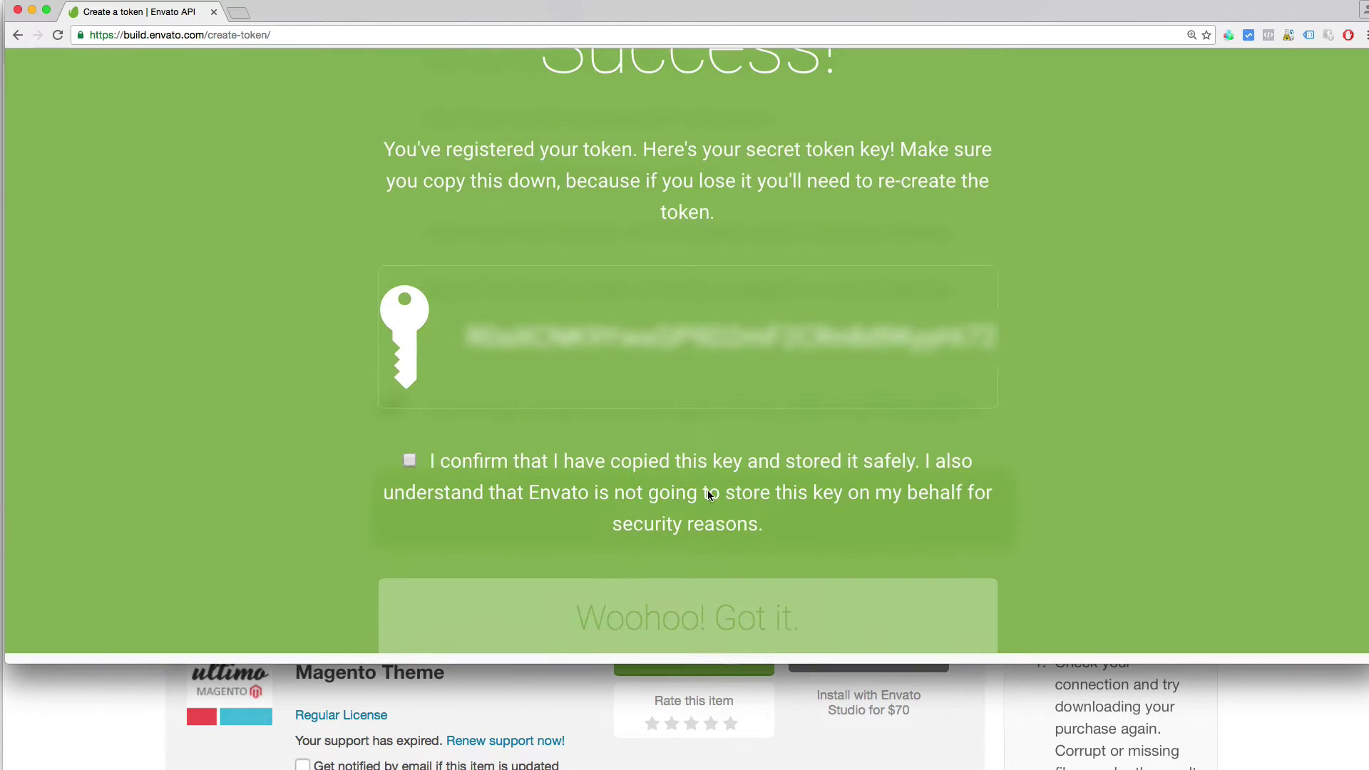
# Copy the generated secret token key for safekeeping.
pyautogui.moveTo(471, 333); pyautogui.dragTo(1001, 335)
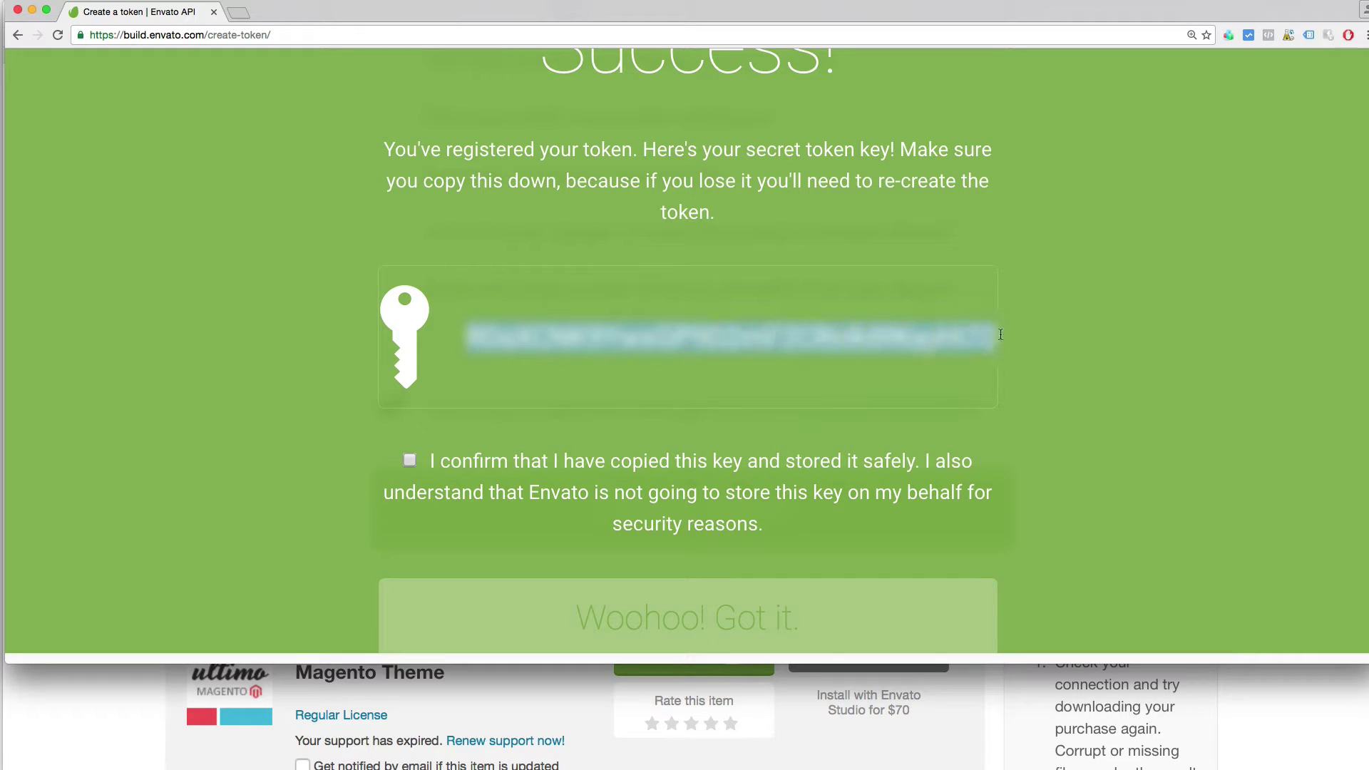
pyautogui.press('super+Tab')
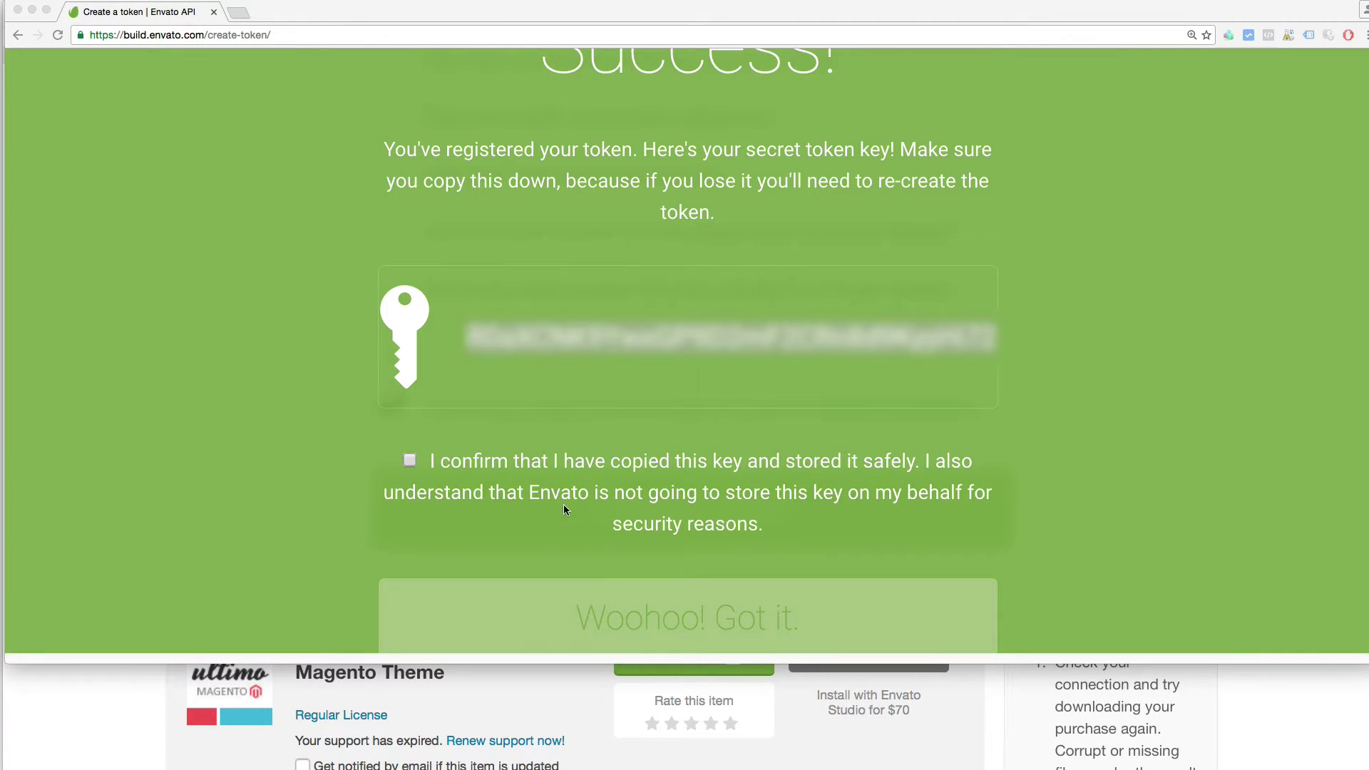
pyautogui.press('super+Tab')
# Confirm that the token key is copied and stored safely, and sign out of the Envato API site.
pyautogui.click(410, 463)
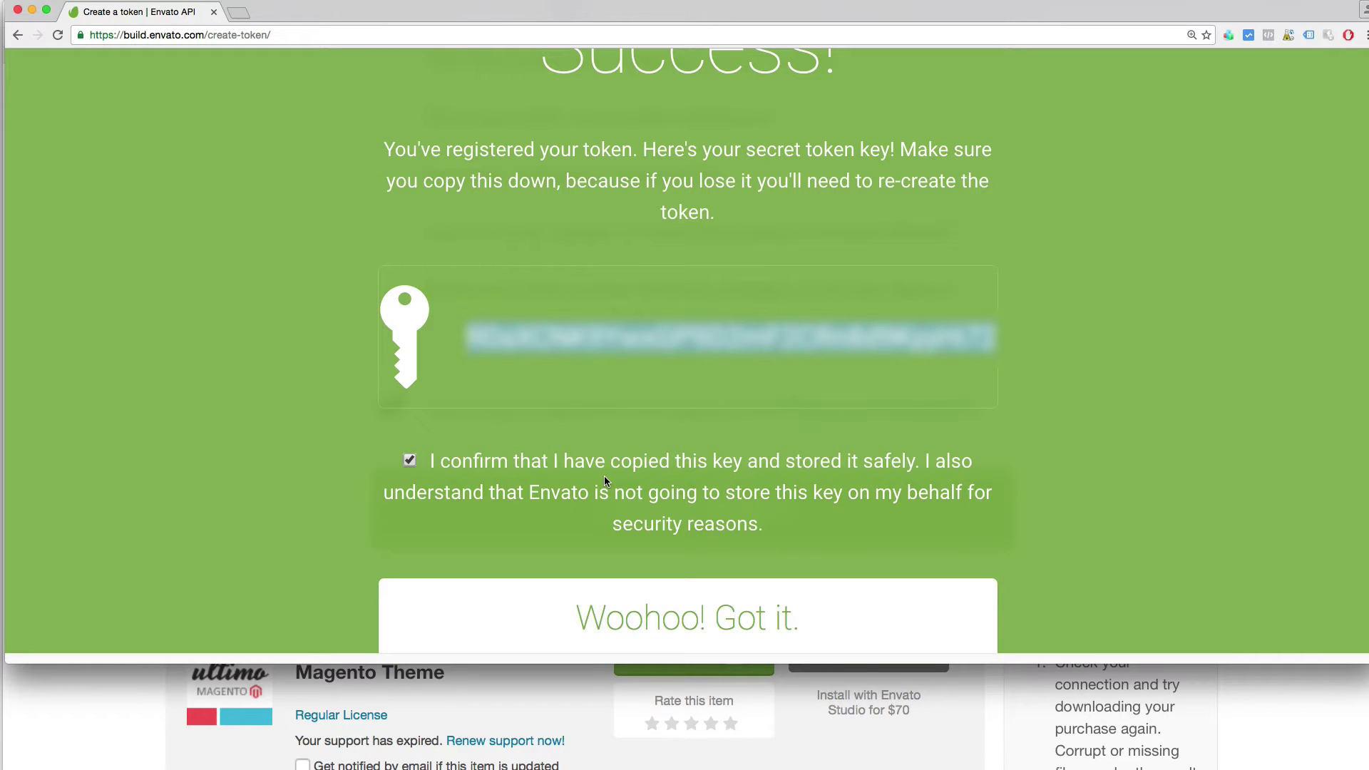
pyautogui.scroll(-1, 605, 481)
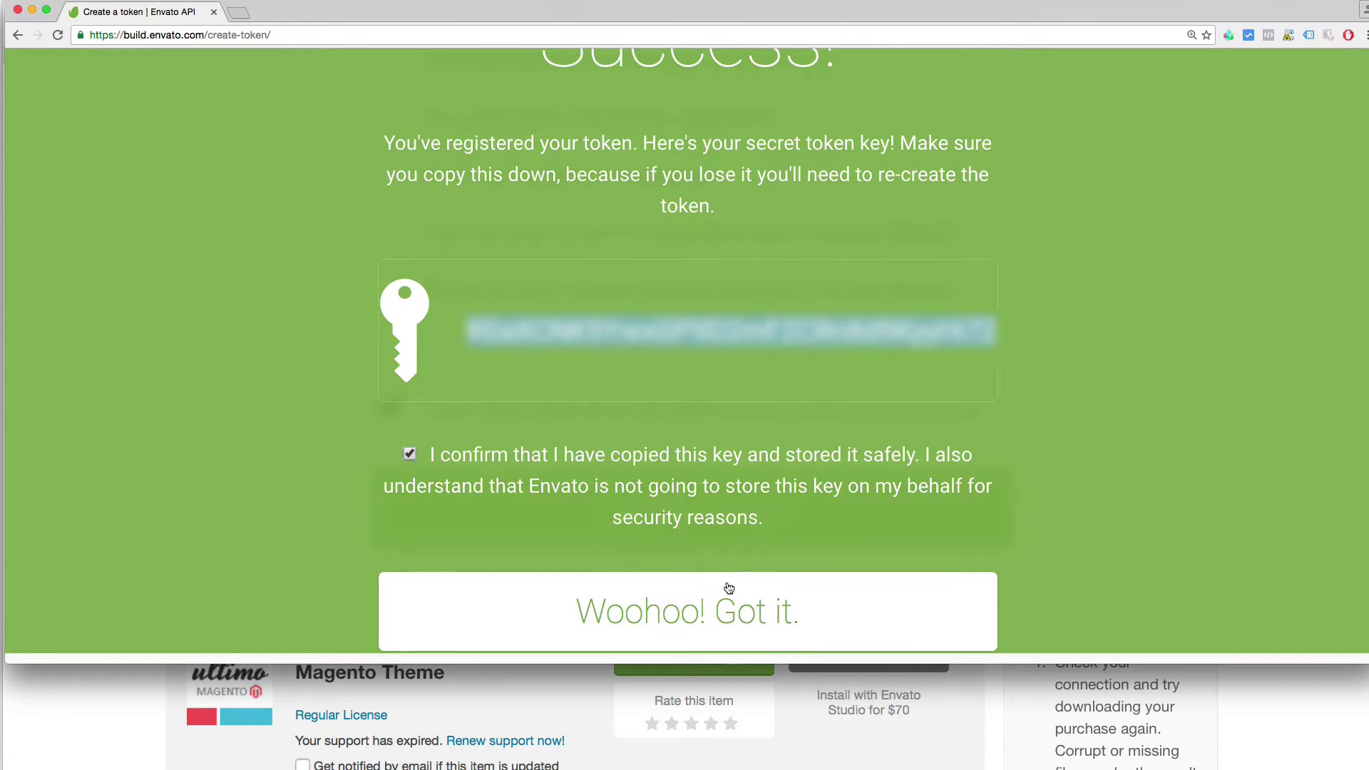
pyautogui.click(687, 621)
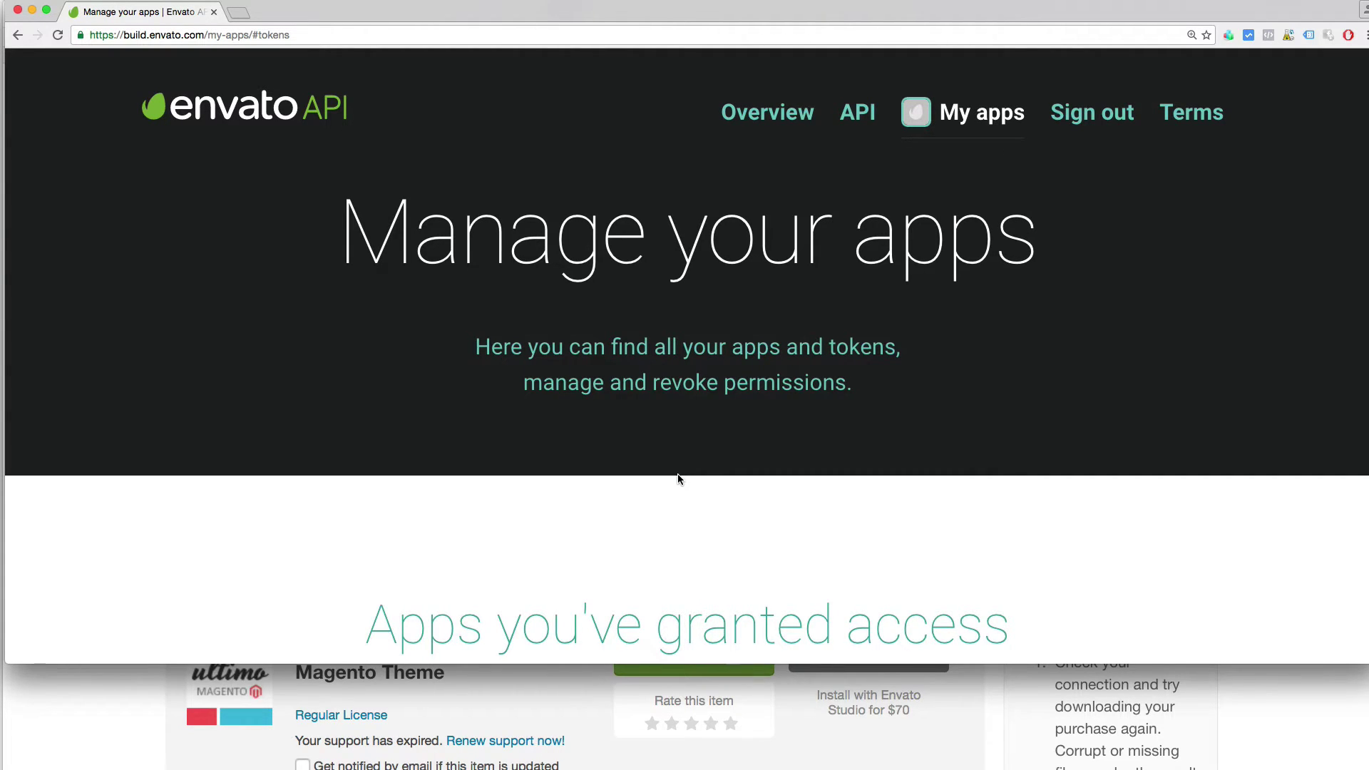
pyautogui.click(1090, 115)
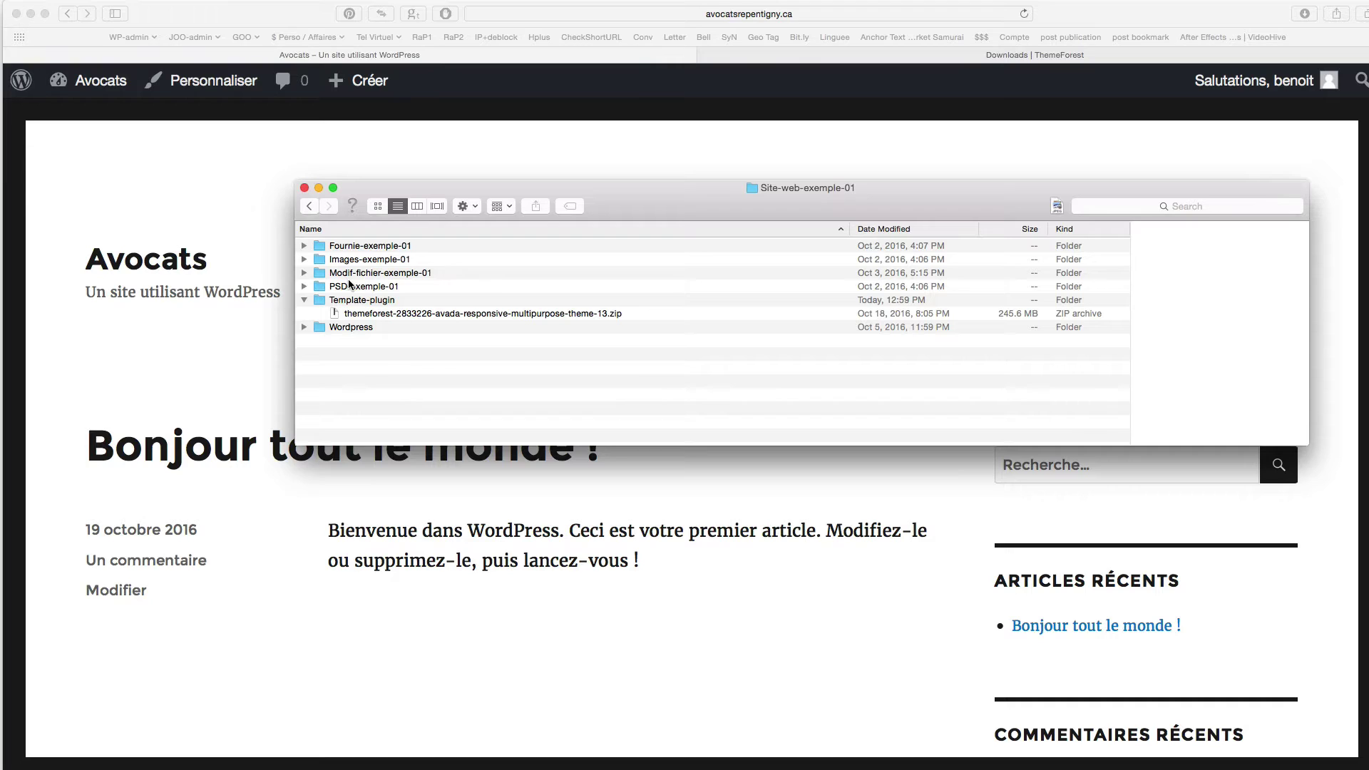
# Extract the Avada theme zip in the Template-plugin folder and expand Avada_Full_Package and its Avada Theme subfolder.
pyautogui.click(334, 316)
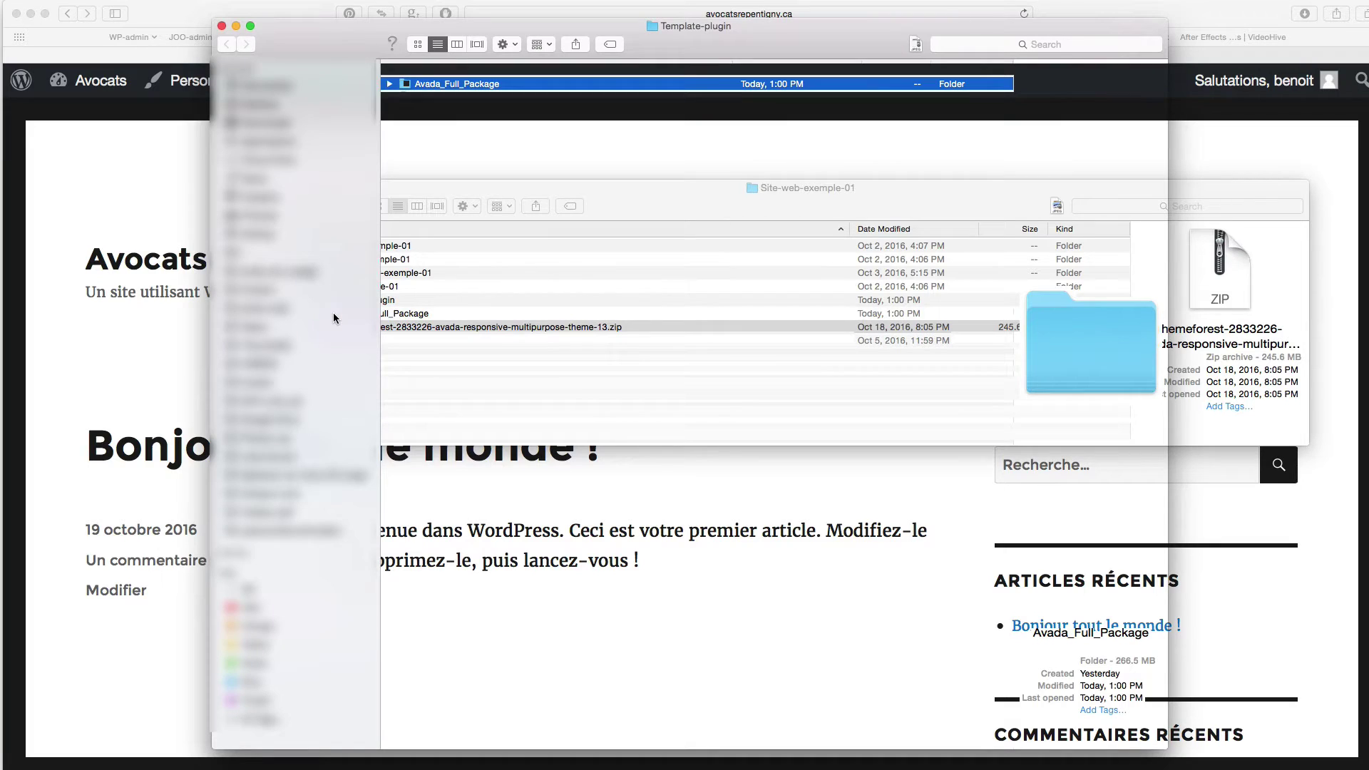
pyautogui.click(390, 84)
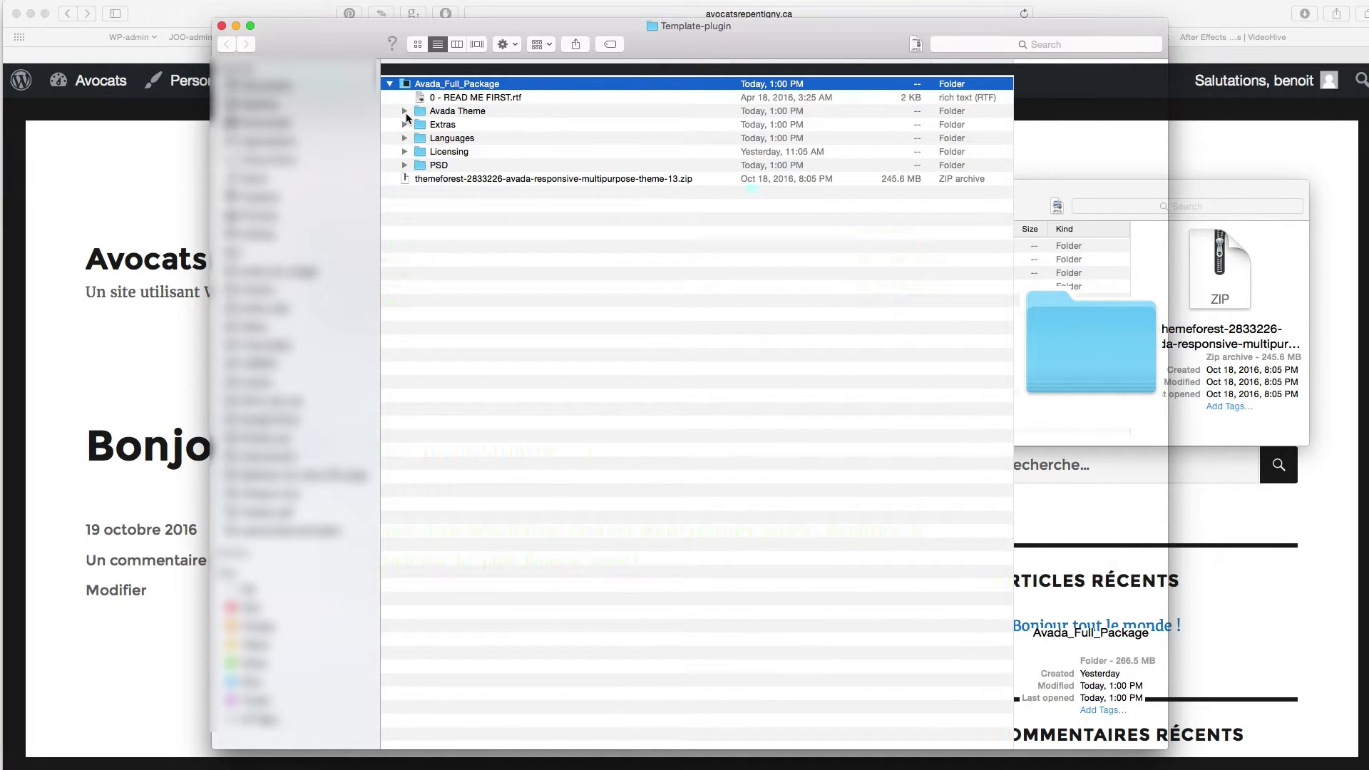
pyautogui.click(404, 112)
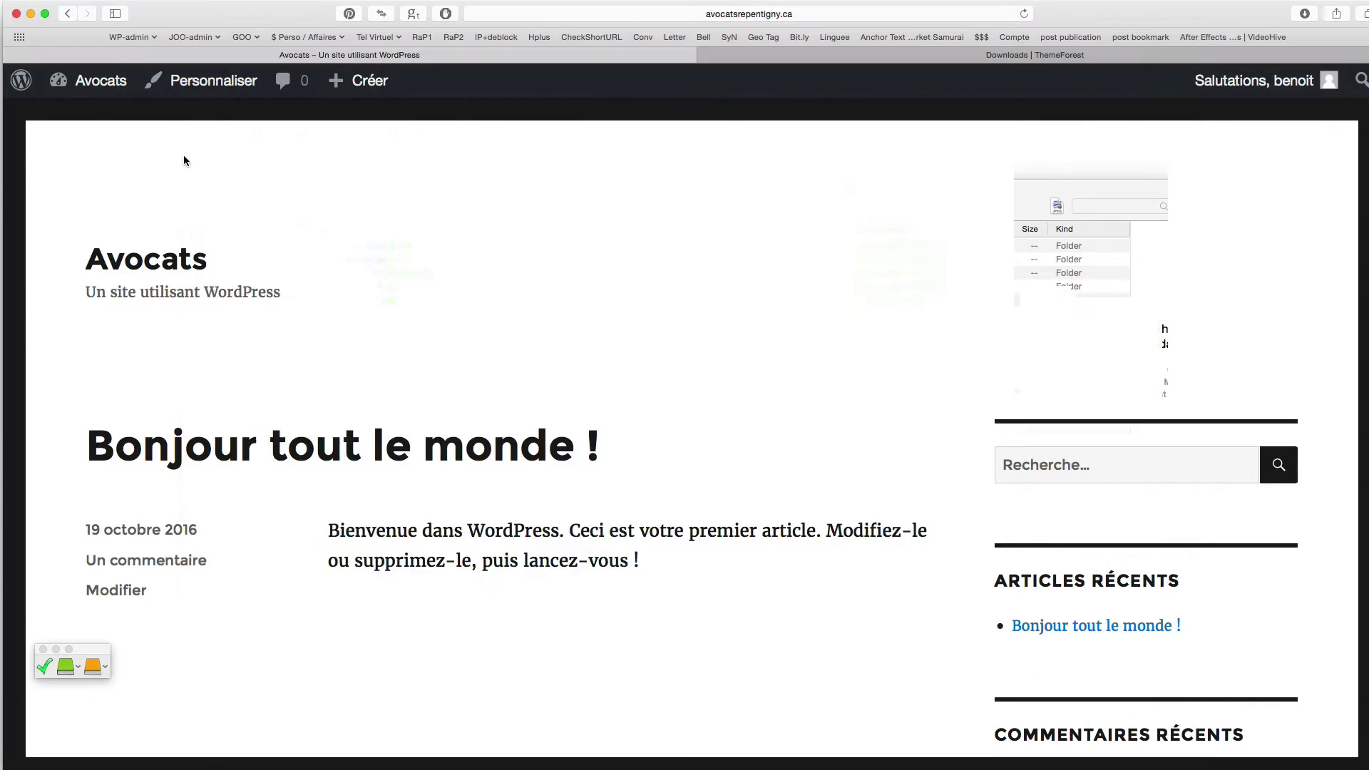
# Open the theme management page of the Avocats site.
pyautogui.moveTo(105, 86)
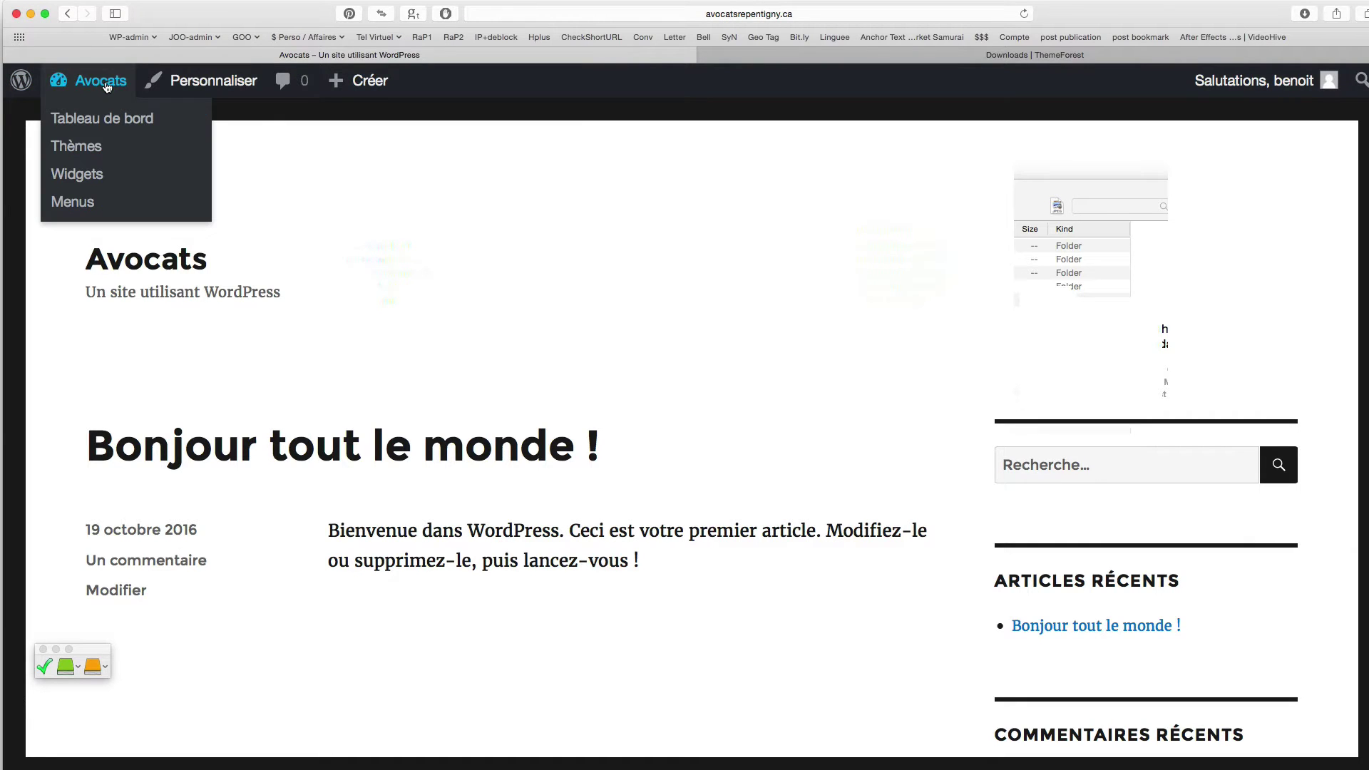
pyautogui.click(78, 147)
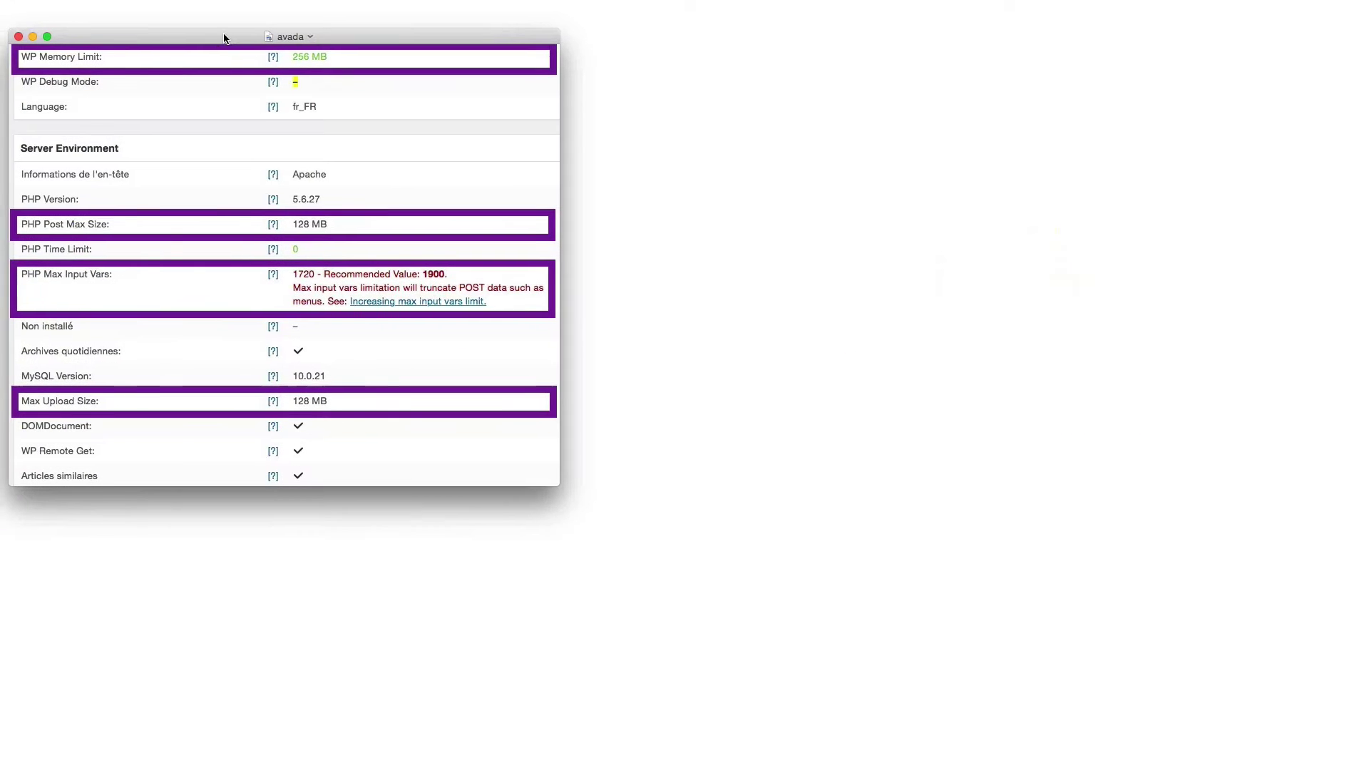
# Compare the server environment values in the avada image with the PHP limits in the text note, and return to Safari.
pyautogui.moveTo(223, 38); pyautogui.dragTo(306, 52)
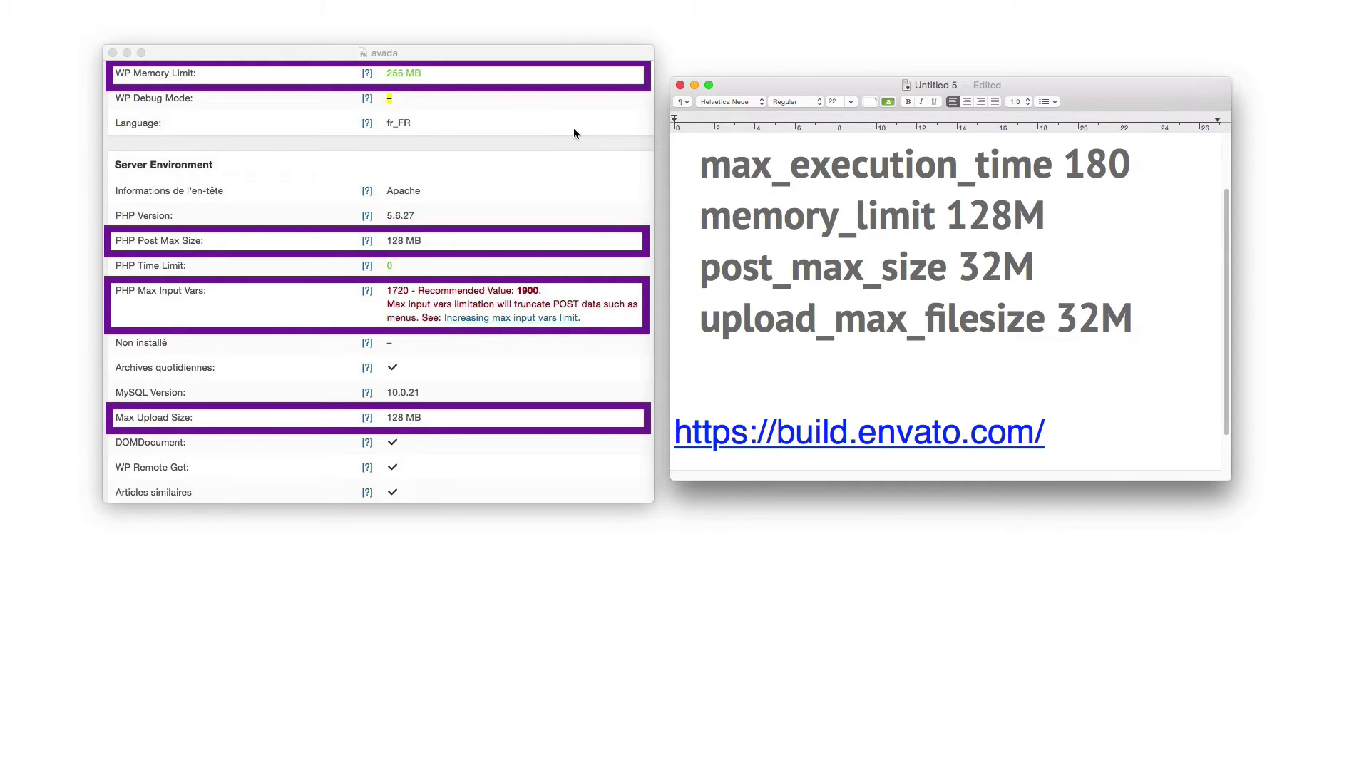
pyautogui.press('super+Tab')
pyautogui.press('super+Tab')
pyautogui.press('super+Tab')
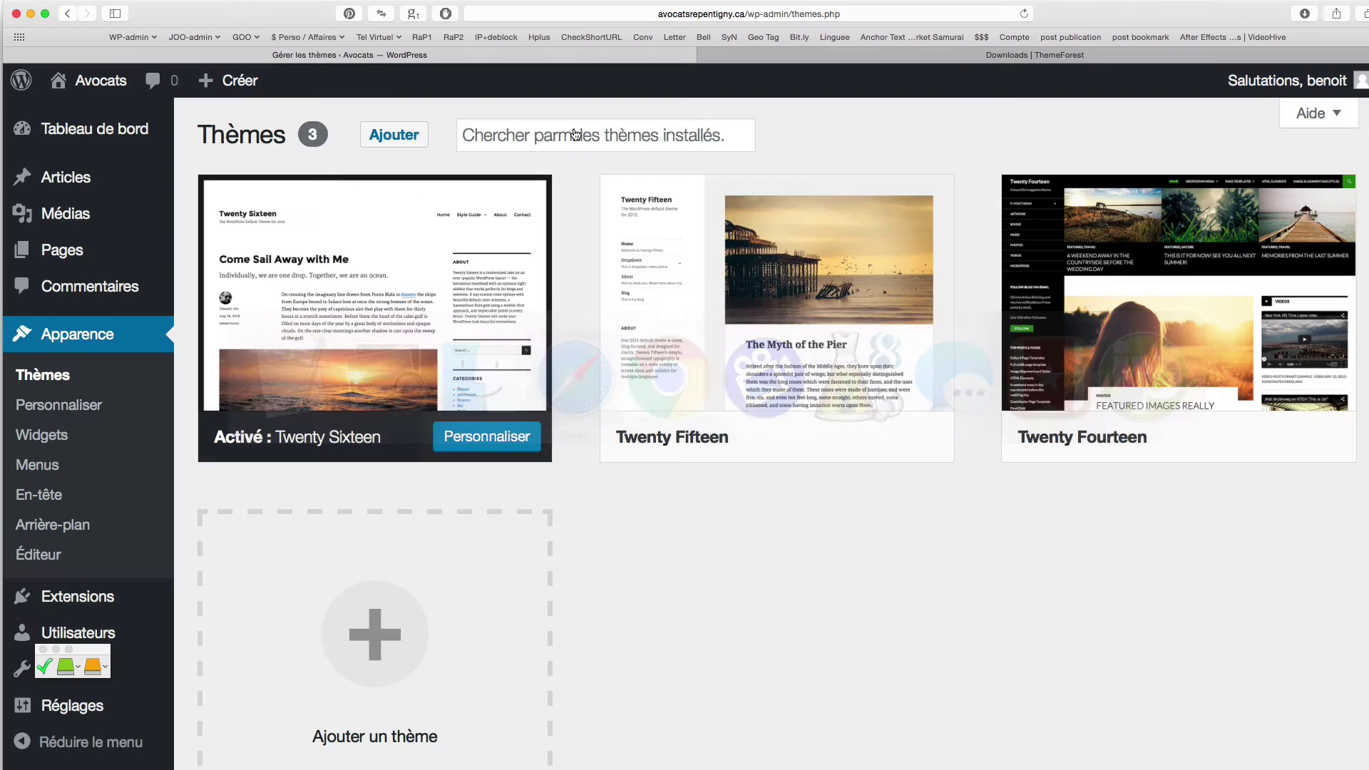
# Start adding a theme by upload and choose Avada.zip from the Avada Theme folder inside Avada_Full_Package.
pyautogui.click(395, 136)
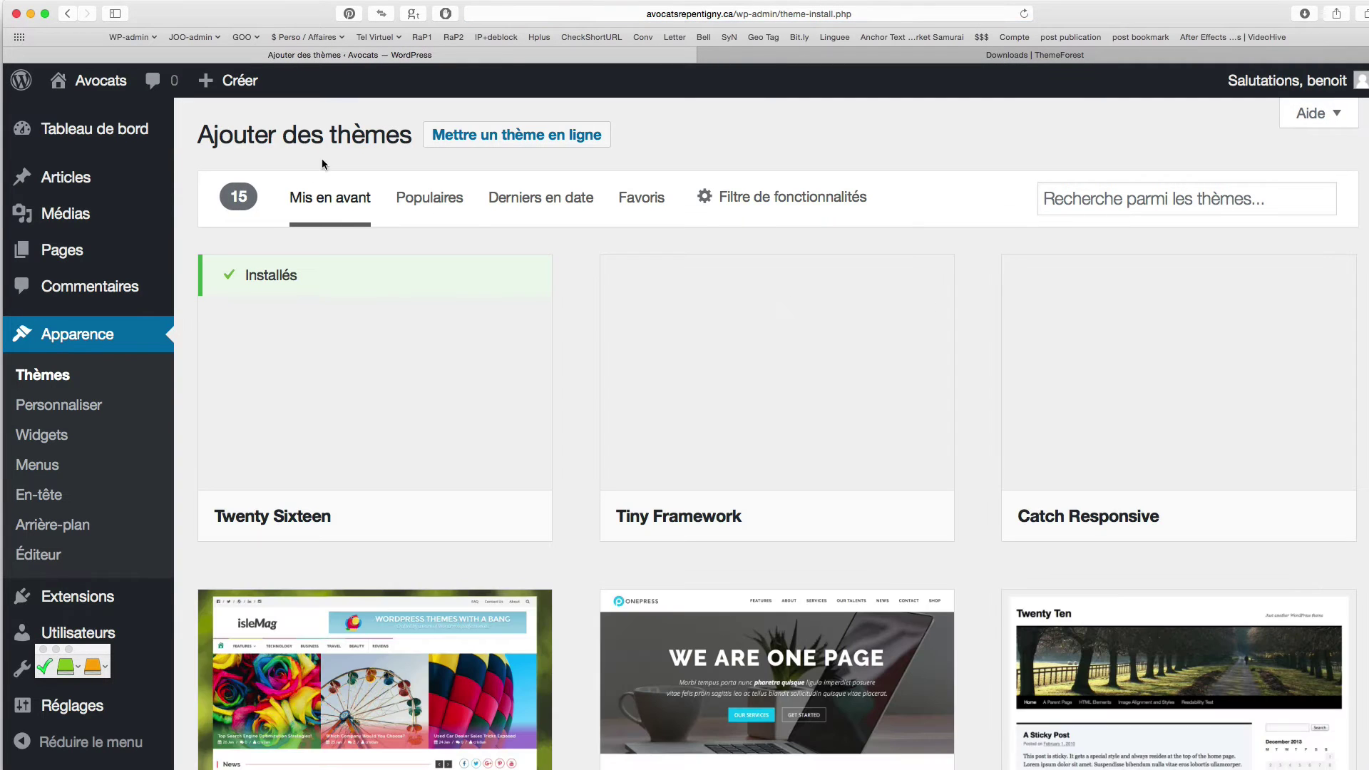
pyautogui.click(513, 136)
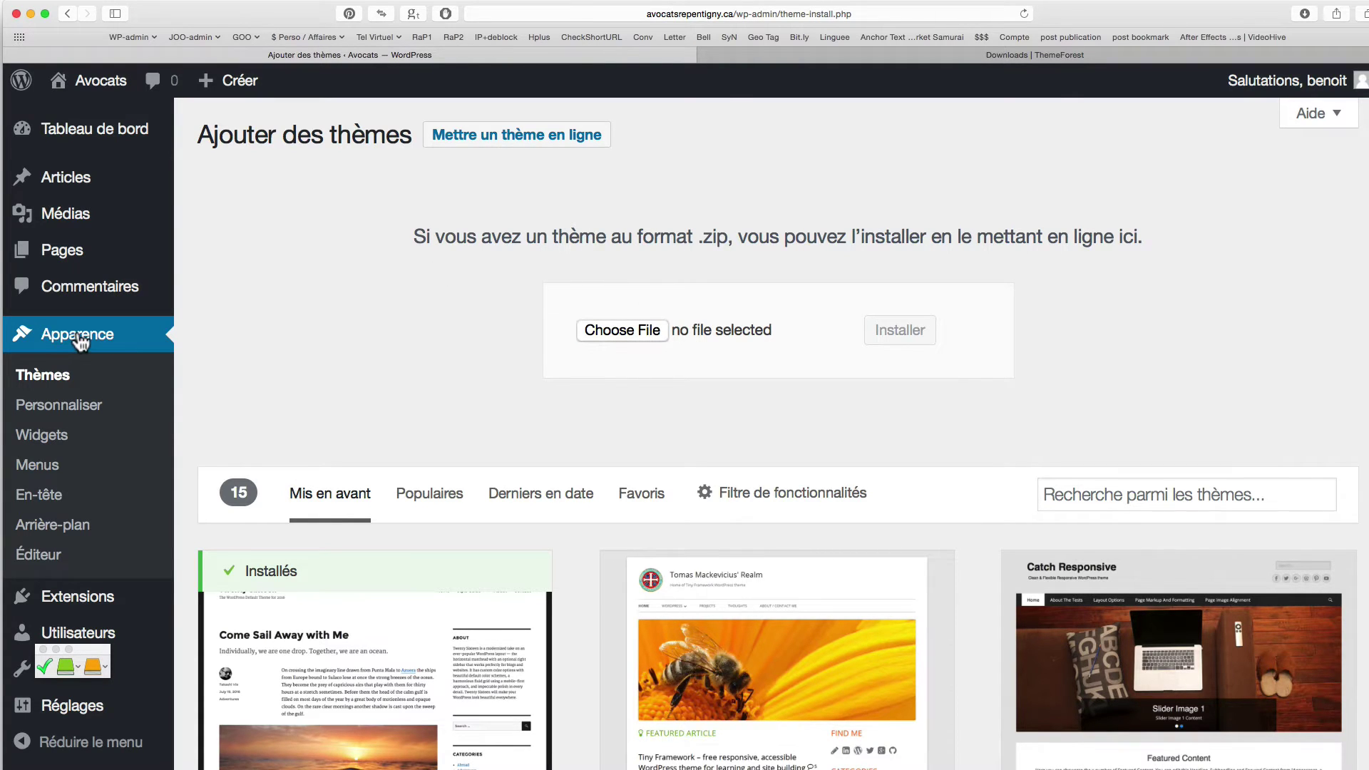
pyautogui.click(623, 329)
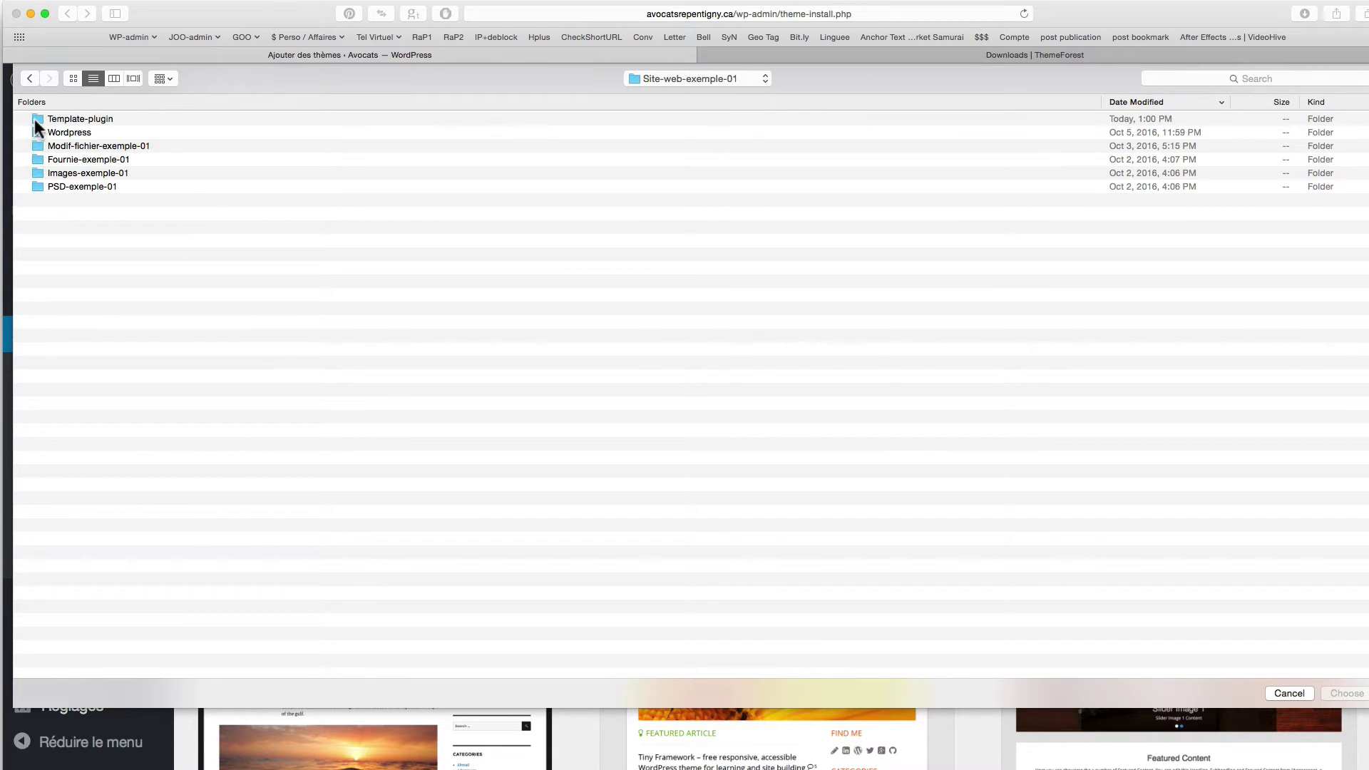
pyautogui.doubleClick(34, 118)
pyautogui.doubleClick(36, 116)
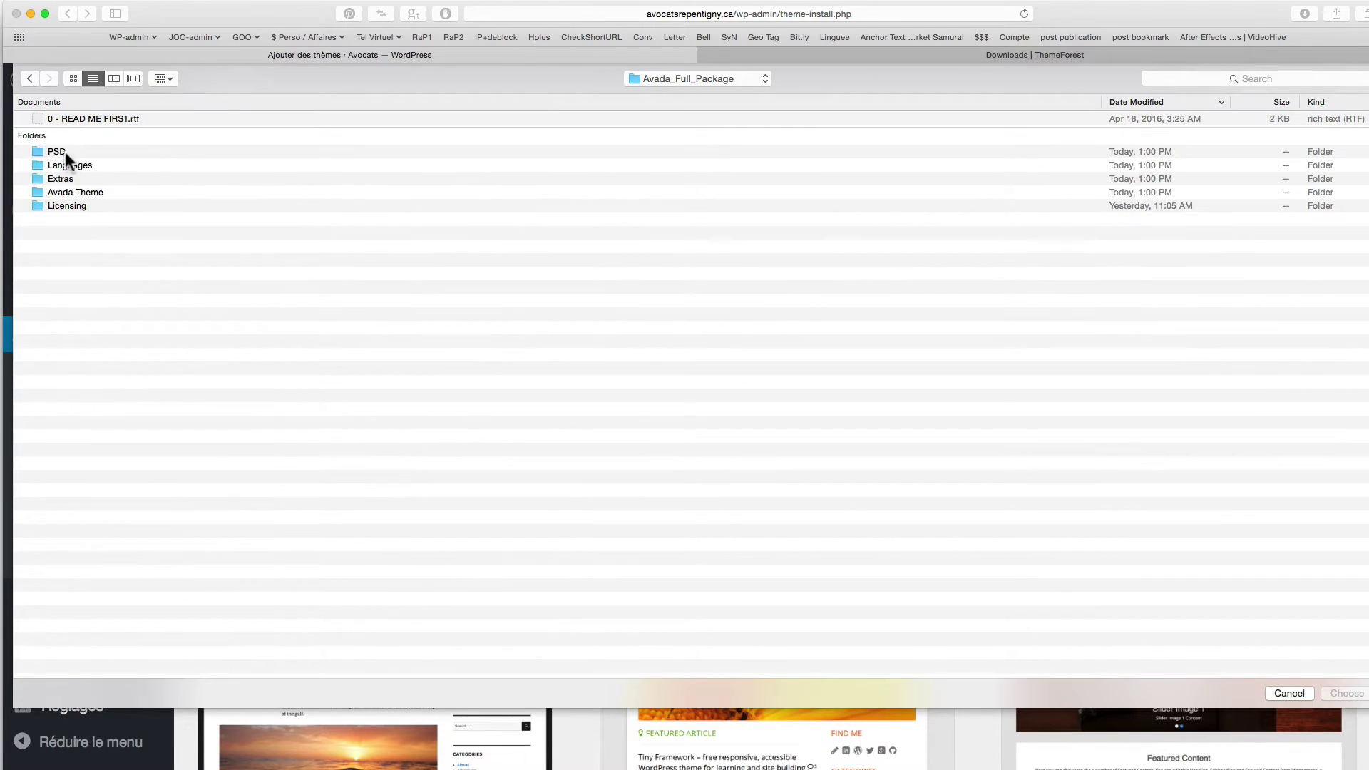
pyautogui.doubleClick(66, 191)
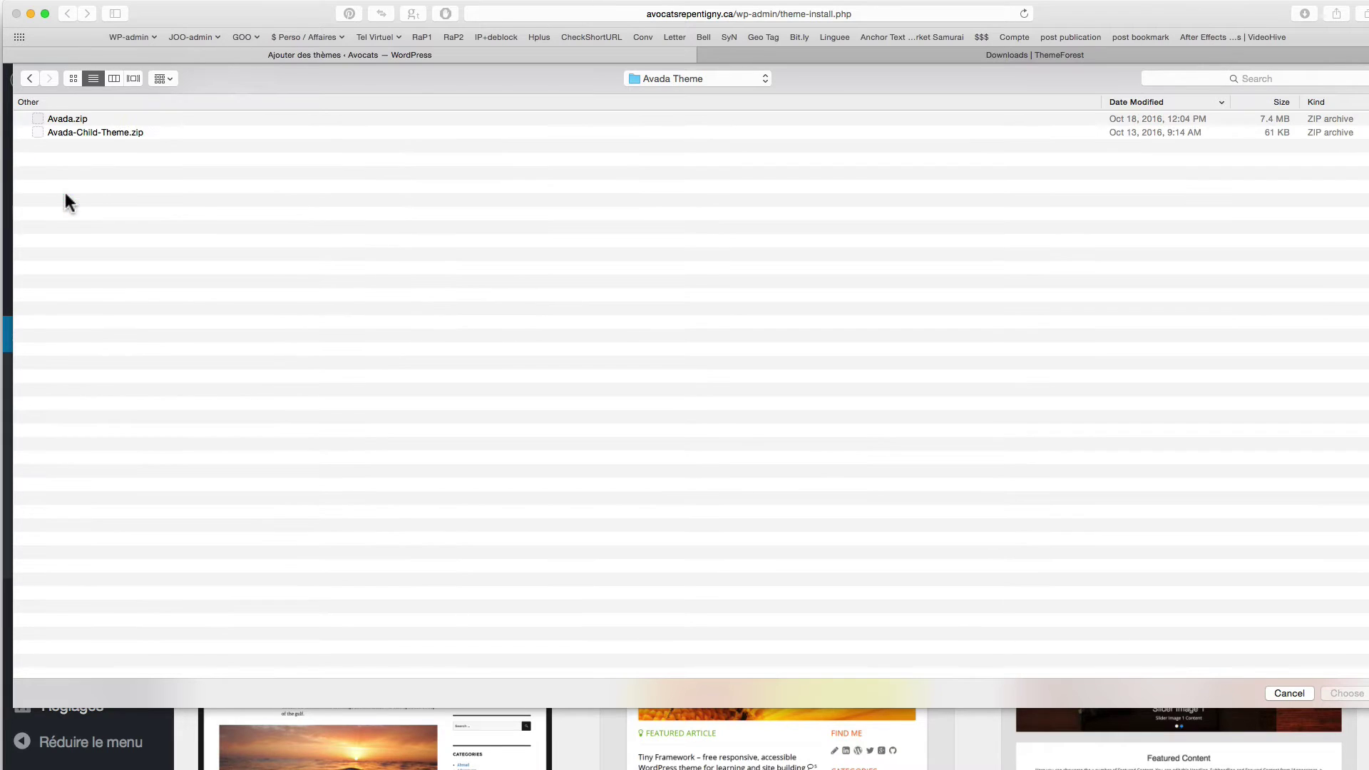
pyautogui.click(72, 121)
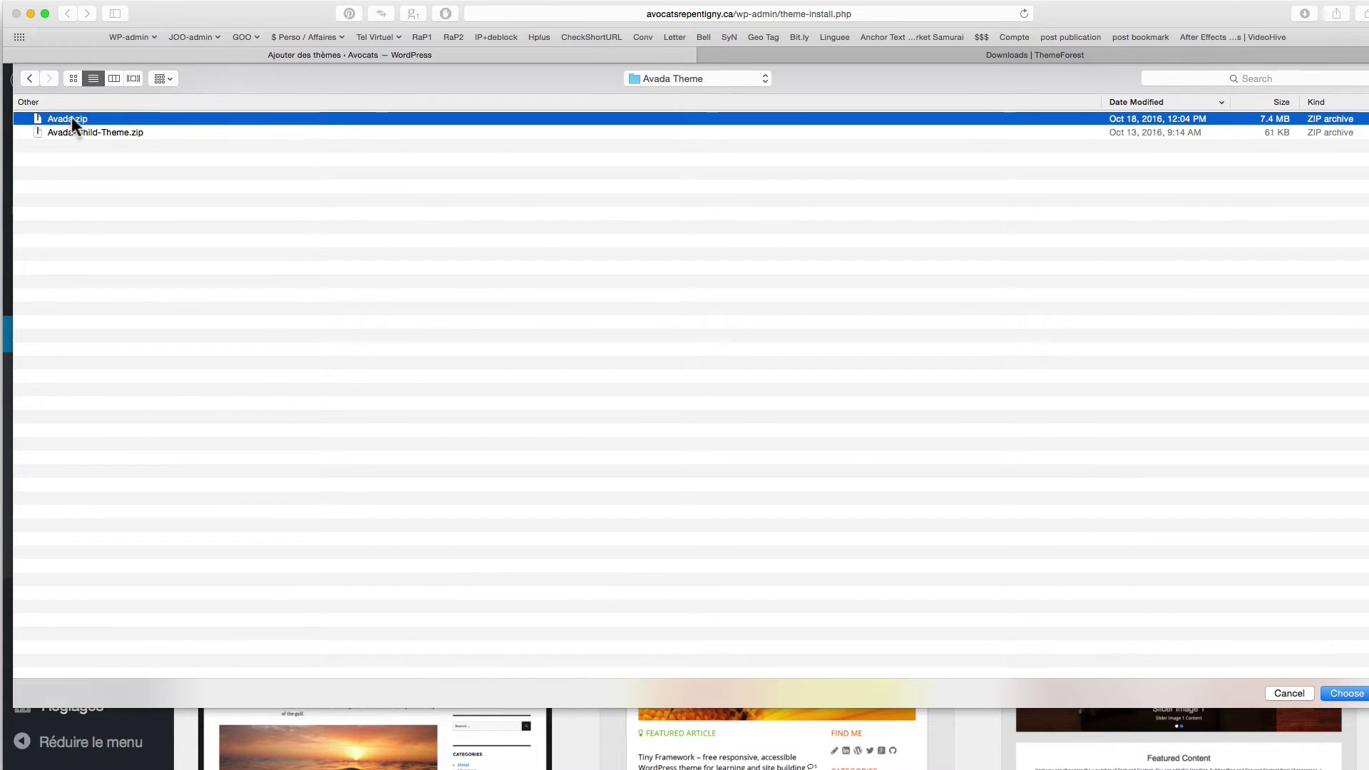
pyautogui.doubleClick(66, 116)
pyautogui.moveTo(66, 117)
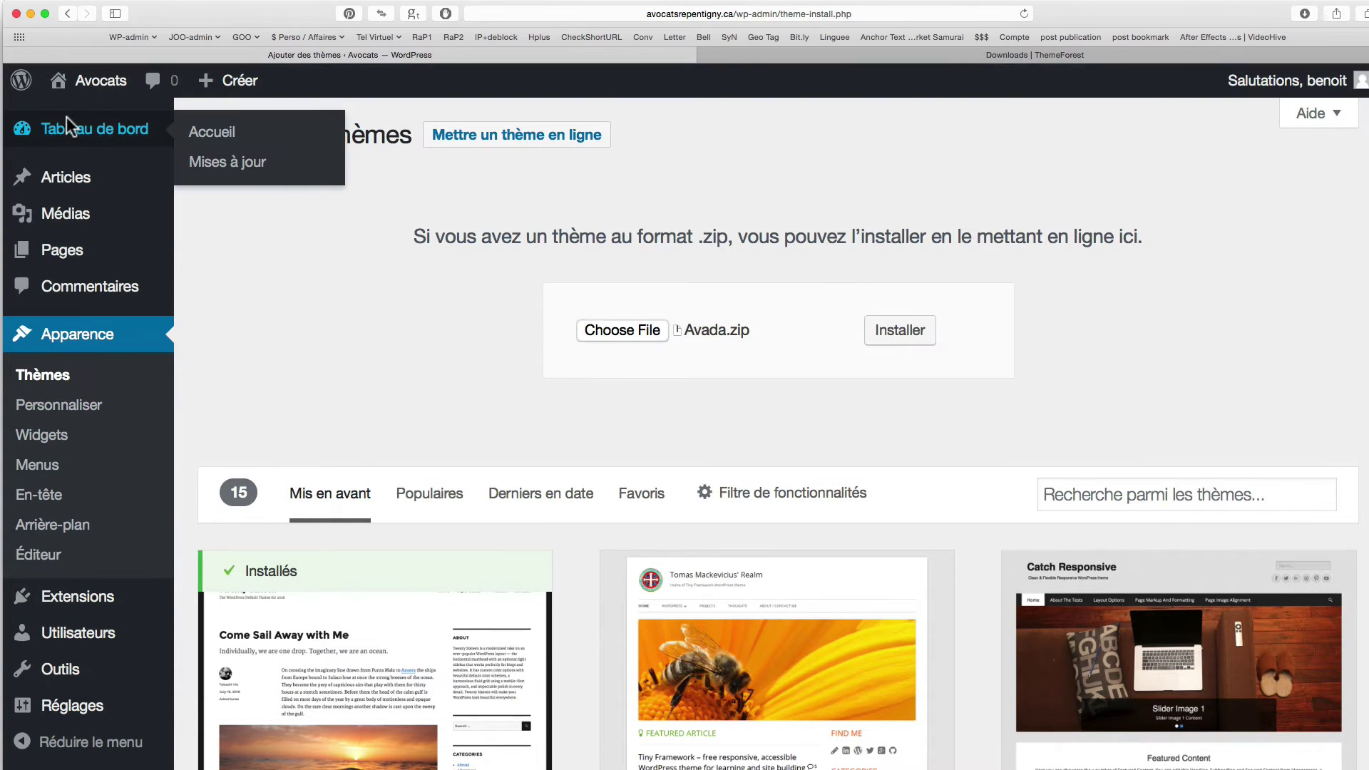
# Install the theme from the selected Avada.zip file and activate it.
pyautogui.click(900, 336)
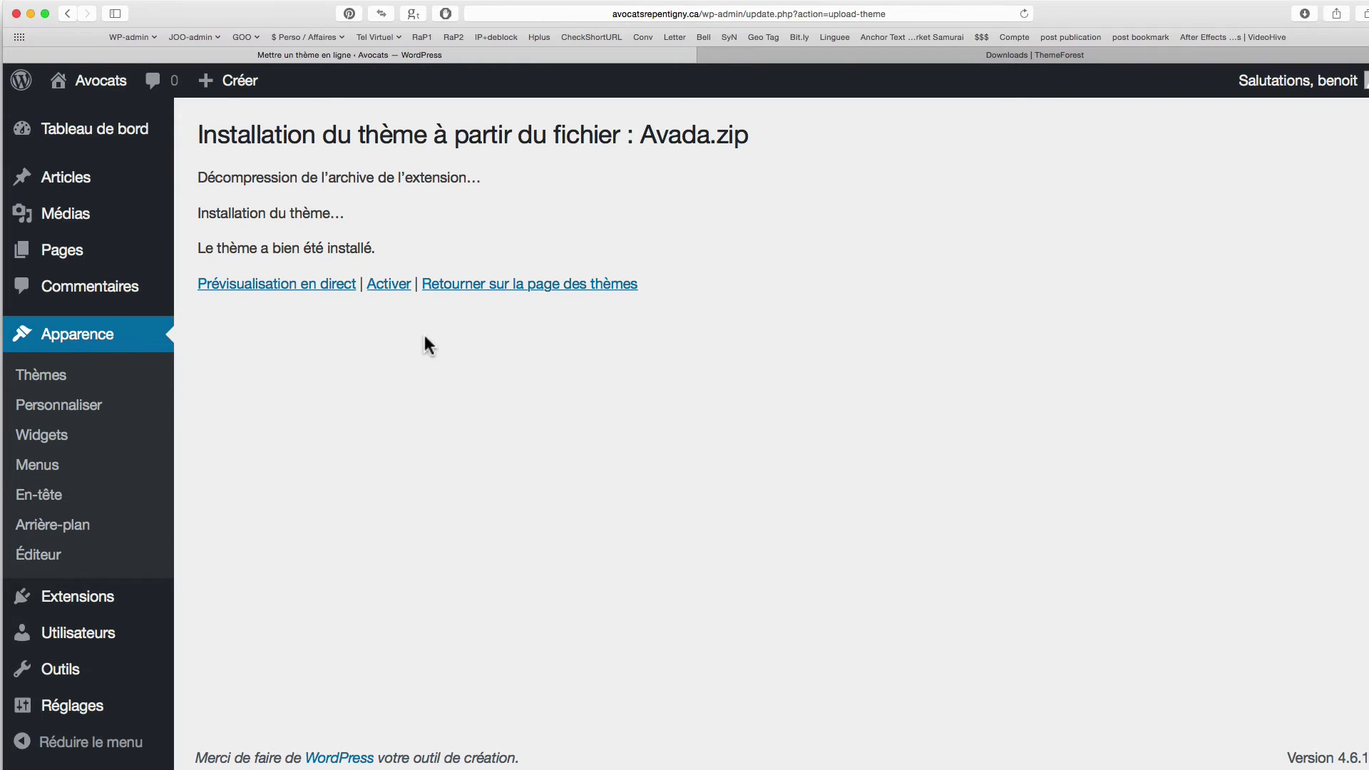
pyautogui.click(385, 285)
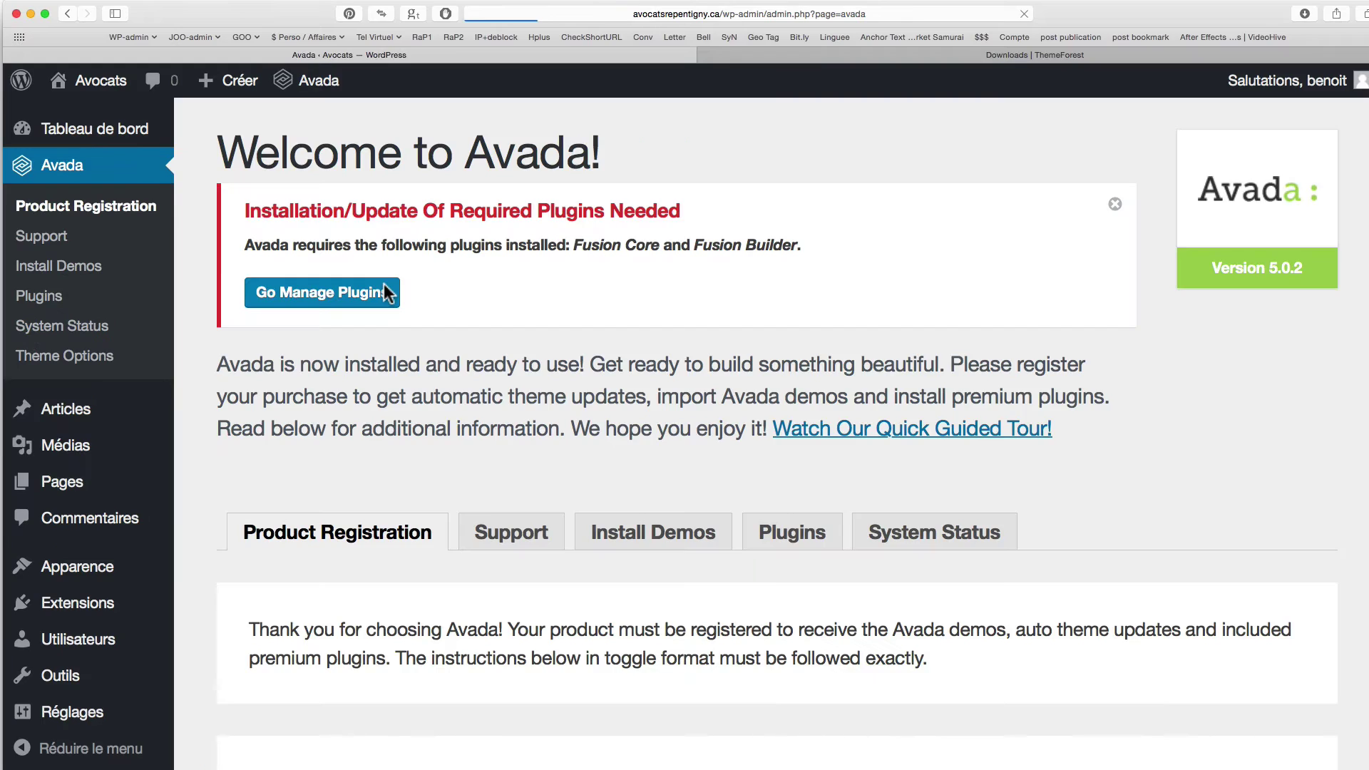
# Install the required Fusion Core plugin from Avada's plugin manager and return to the plugin list.
pyautogui.click(326, 297)
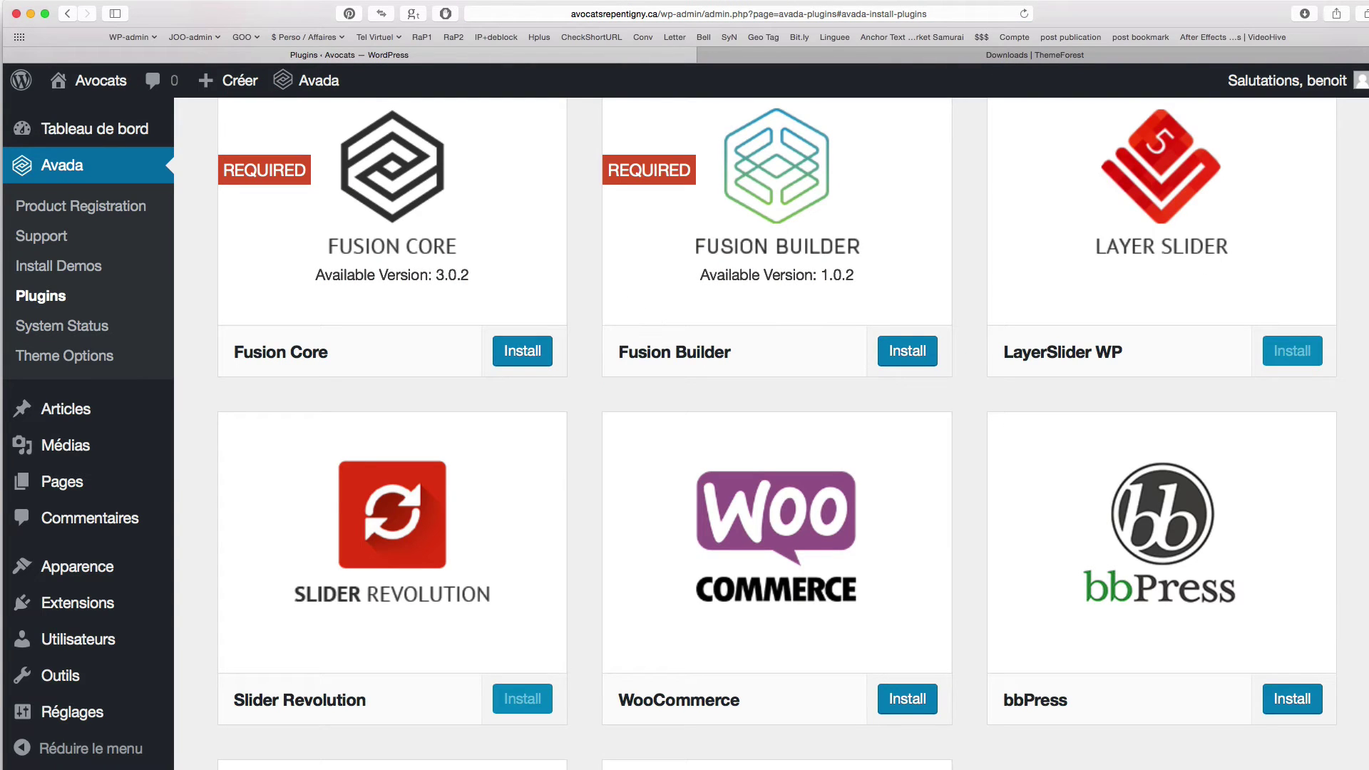
pyautogui.scroll(5, 525, 614)
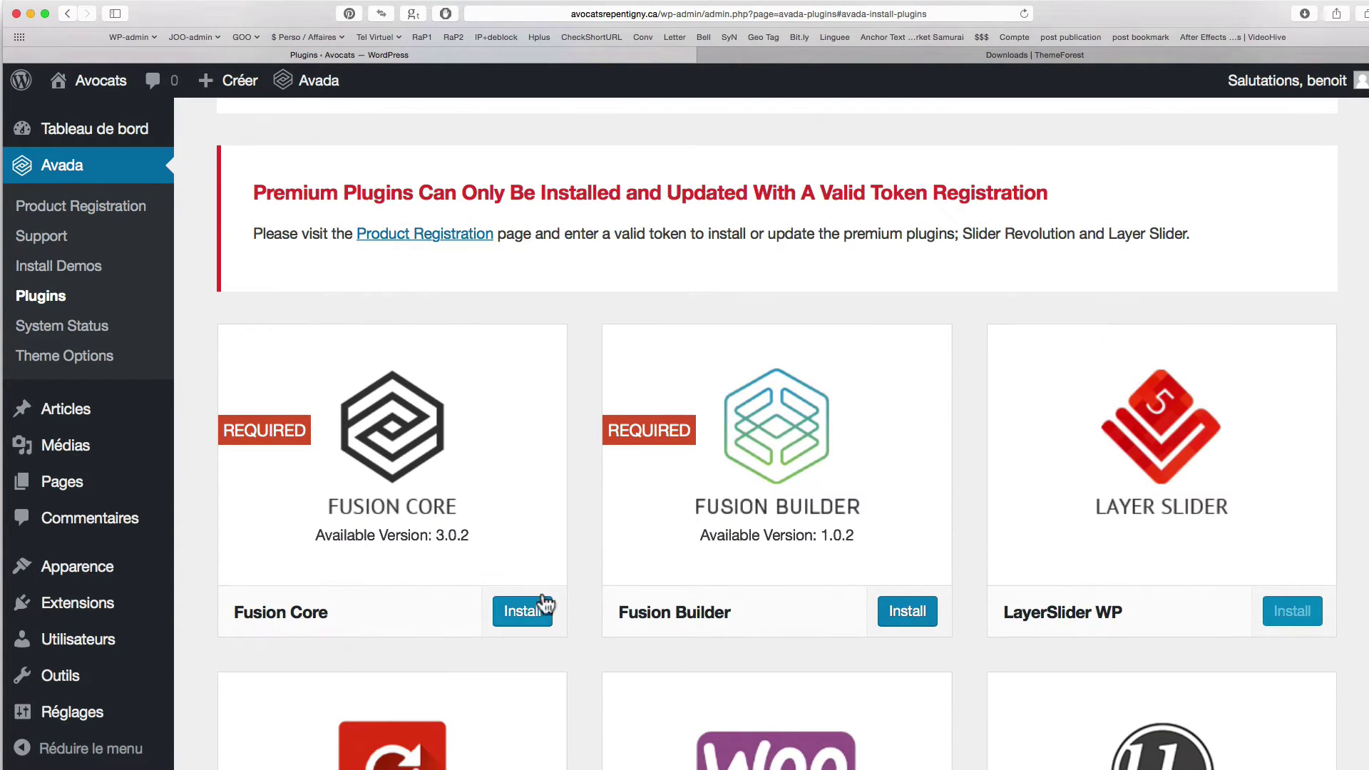
pyautogui.click(524, 612)
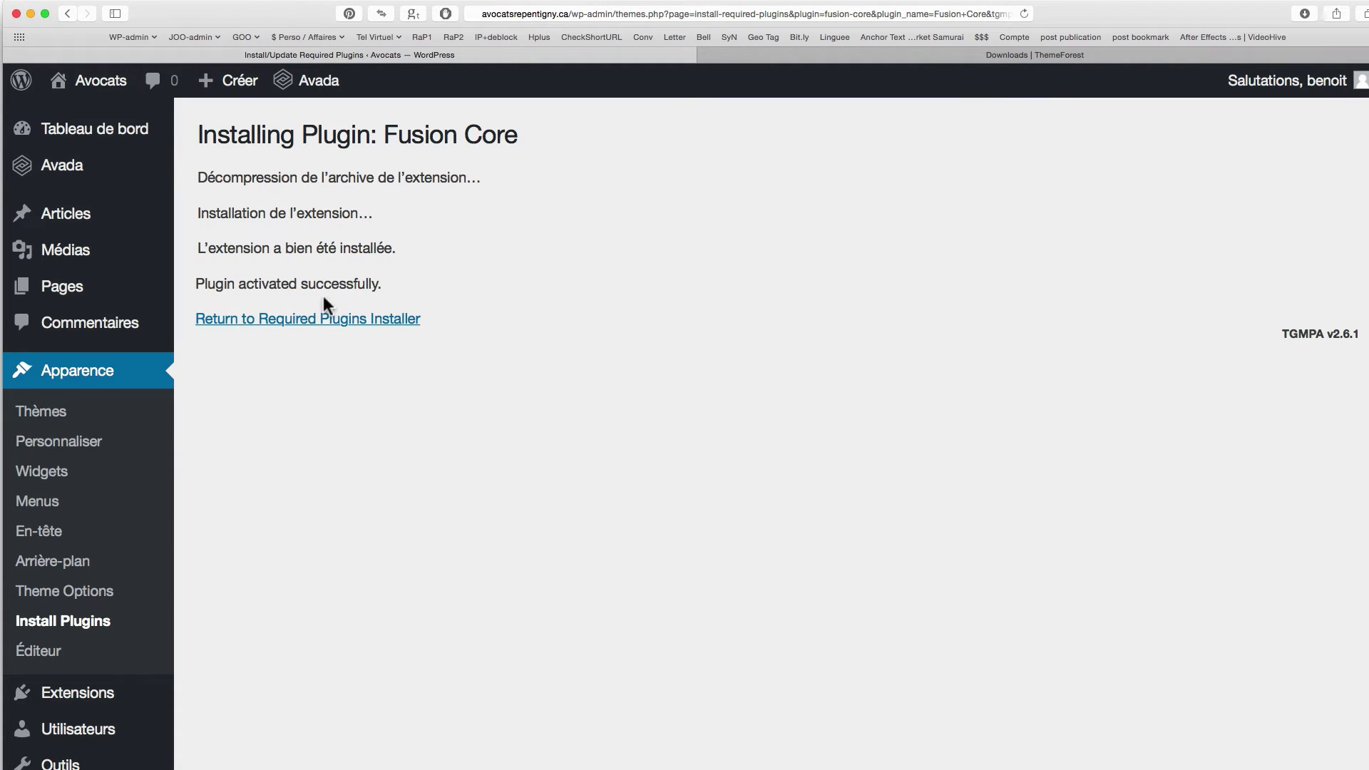
pyautogui.click(317, 321)
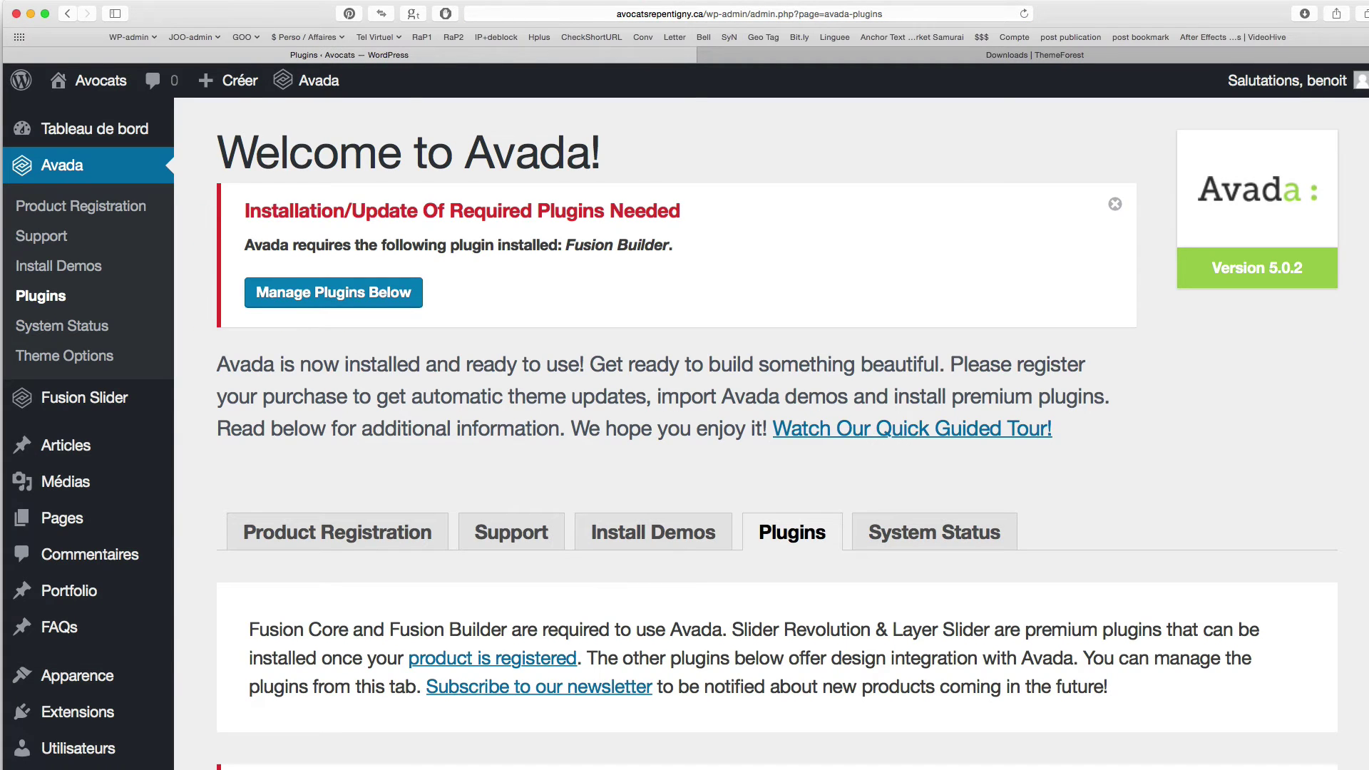
# Install the required Fusion Builder plugin and return to Avada's plugin list.
pyautogui.scroll(-10, 917, 548)
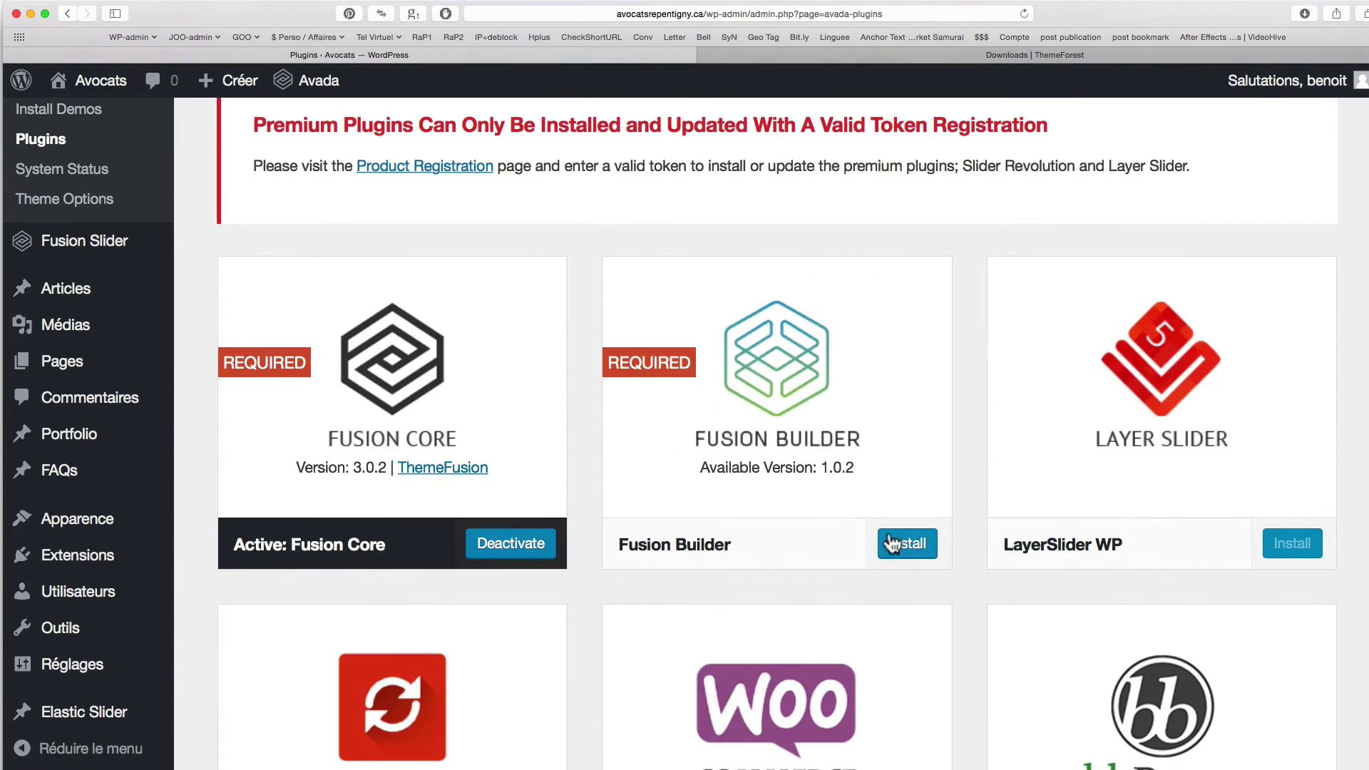
pyautogui.click(916, 546)
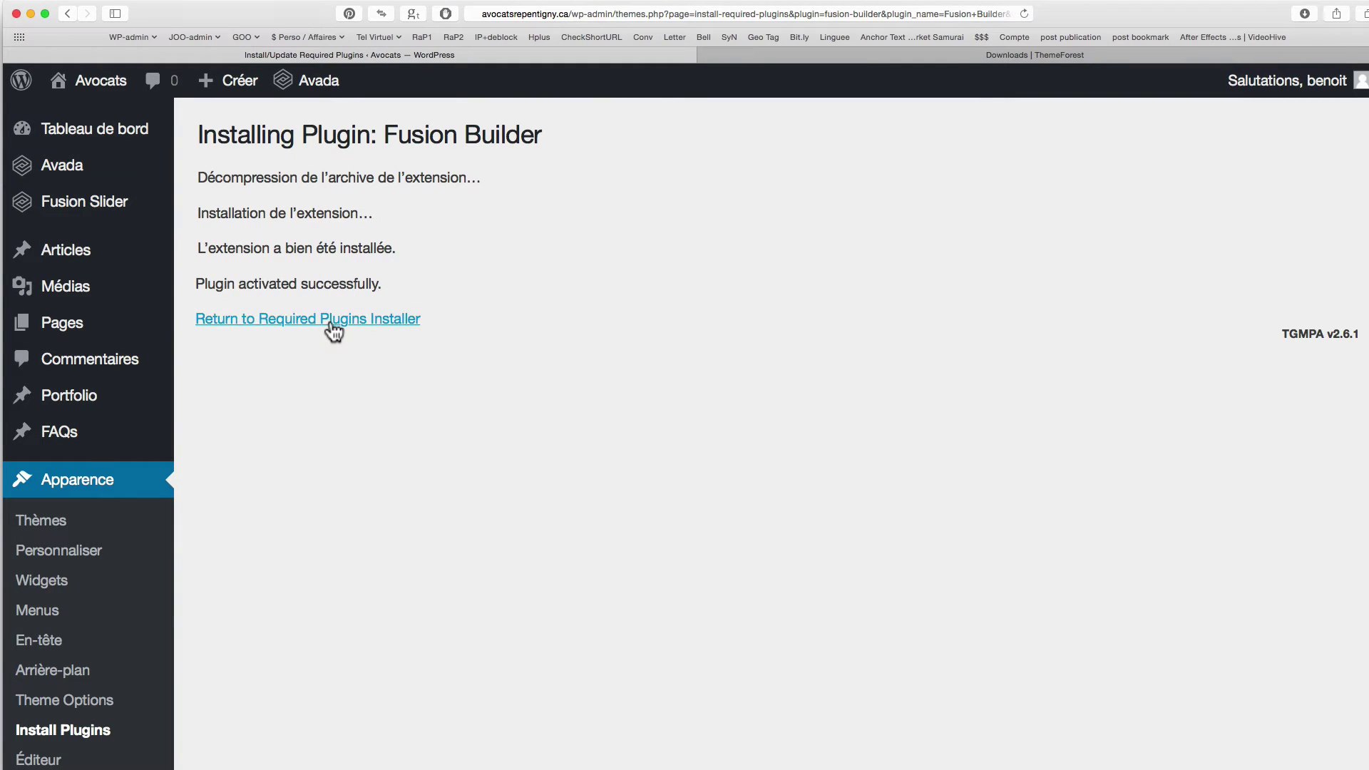
pyautogui.click(341, 318)
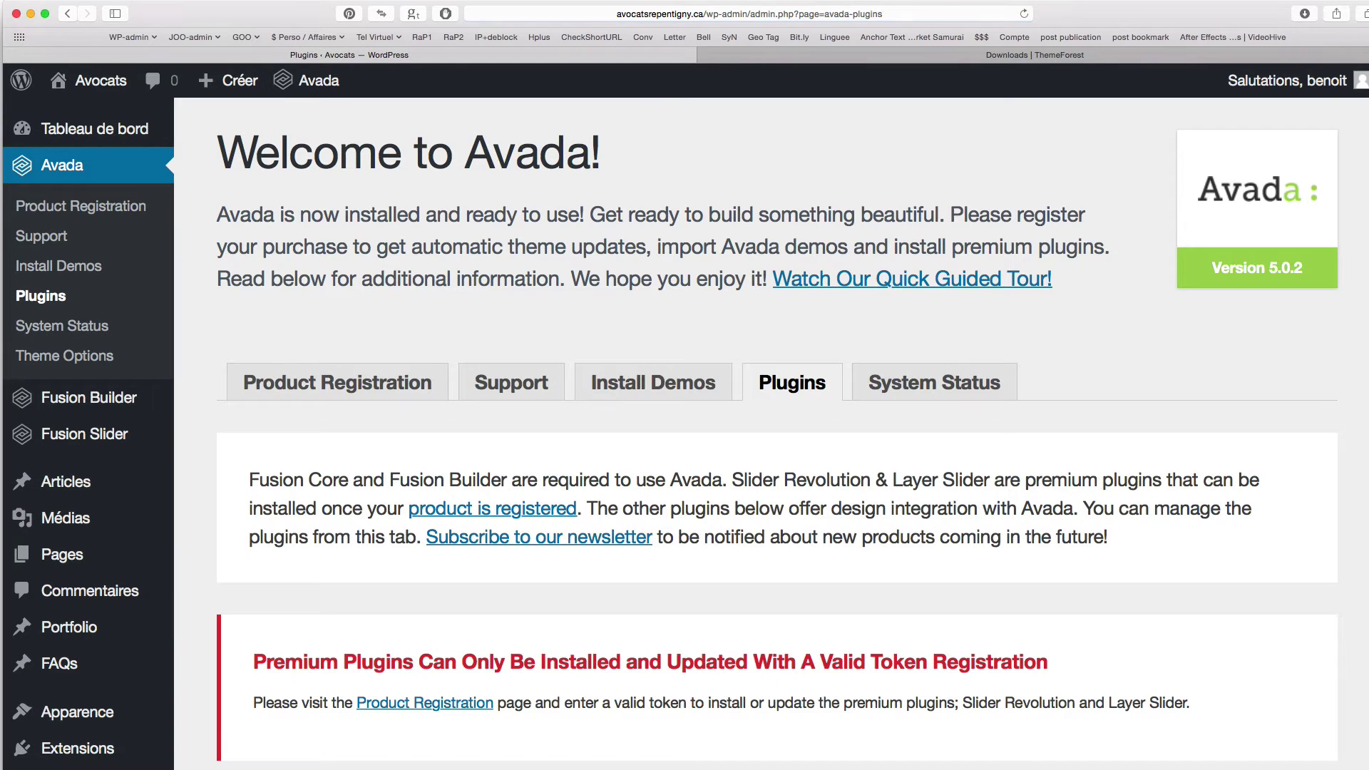
# Install the Contact Form 7 plugin, return to Avada's plugin list and review the plugins.
pyautogui.scroll(-15, 1348, 449)
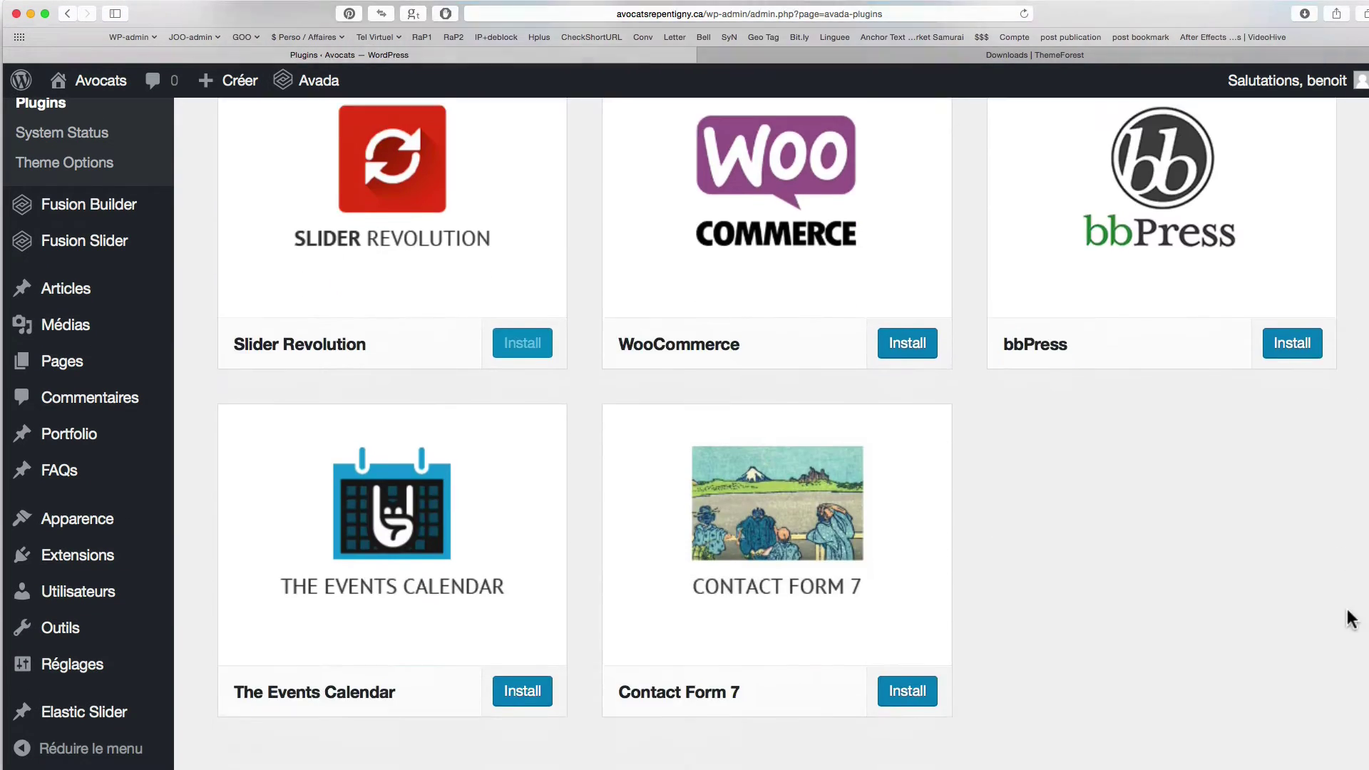
pyautogui.click(907, 628)
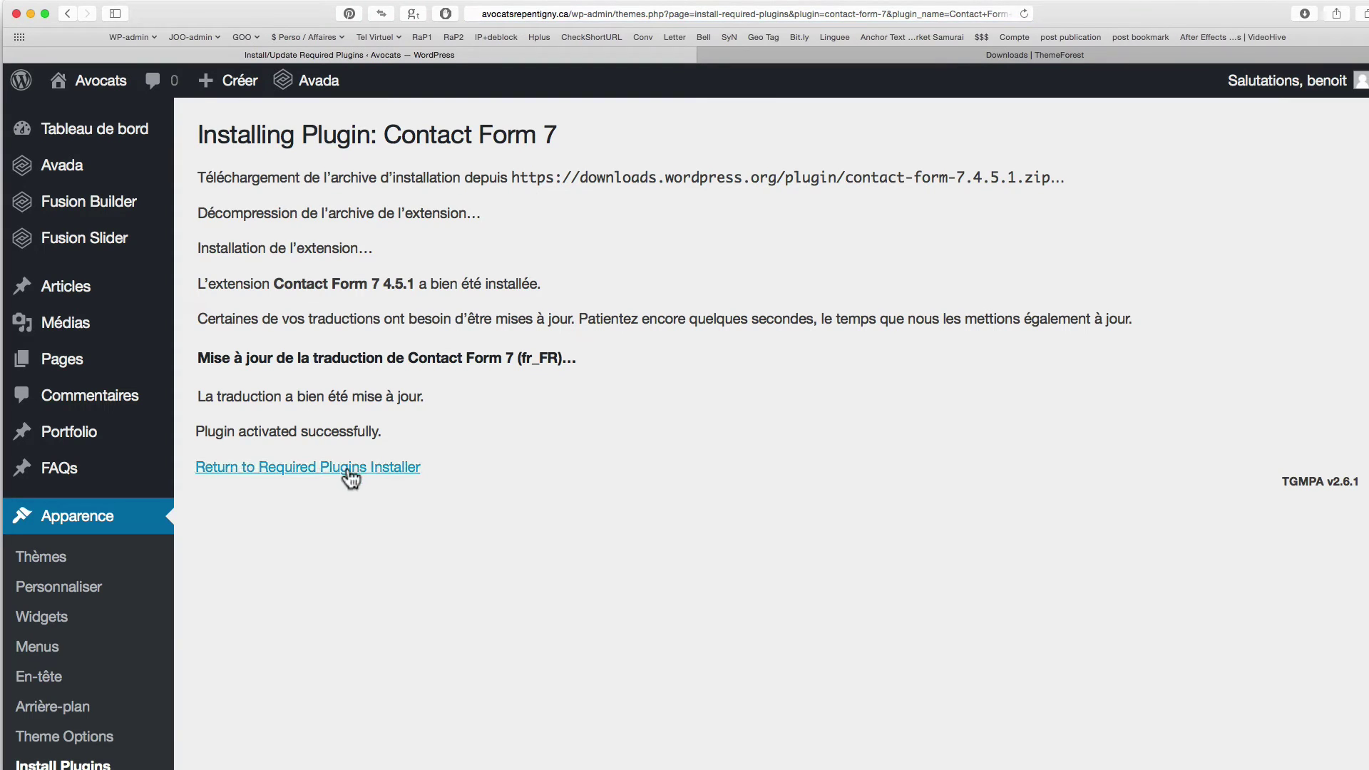
pyautogui.click(348, 469)
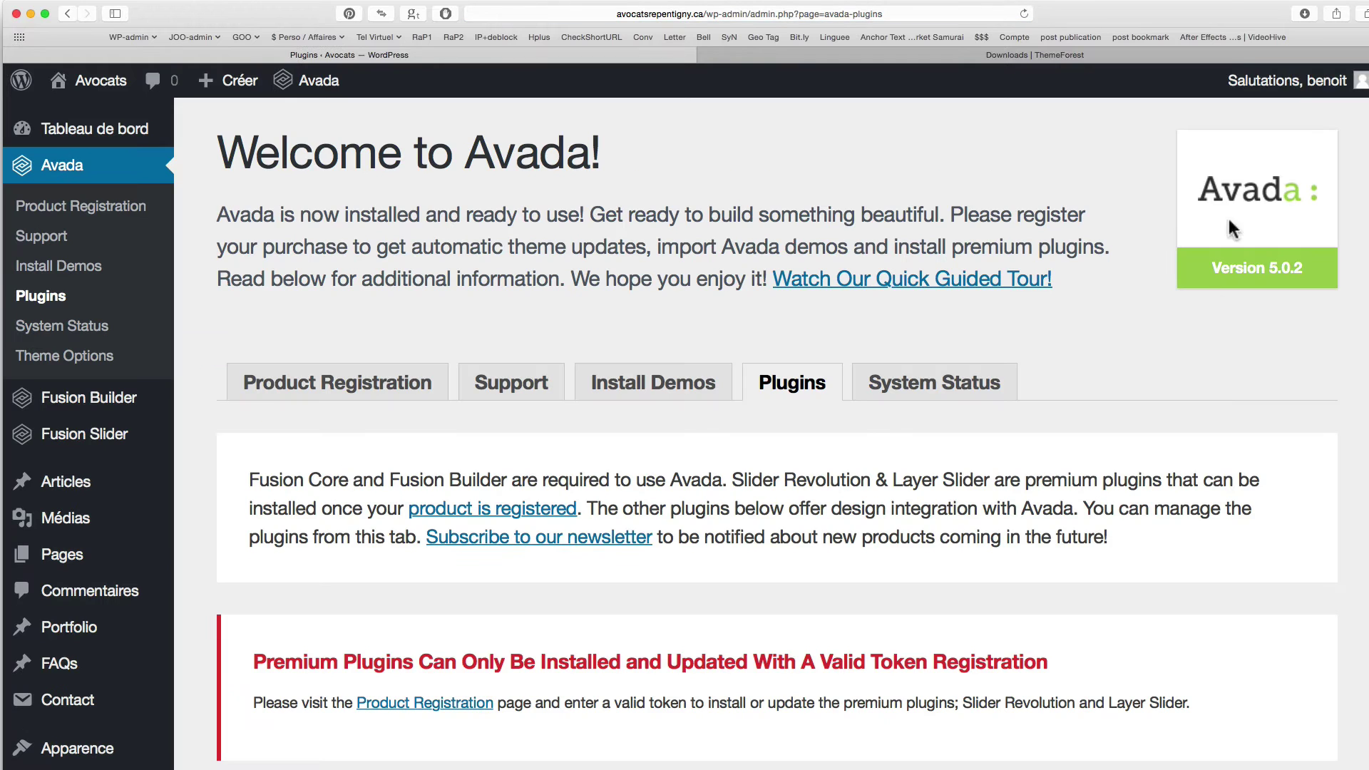
pyautogui.scroll(-8, 1069, 414)
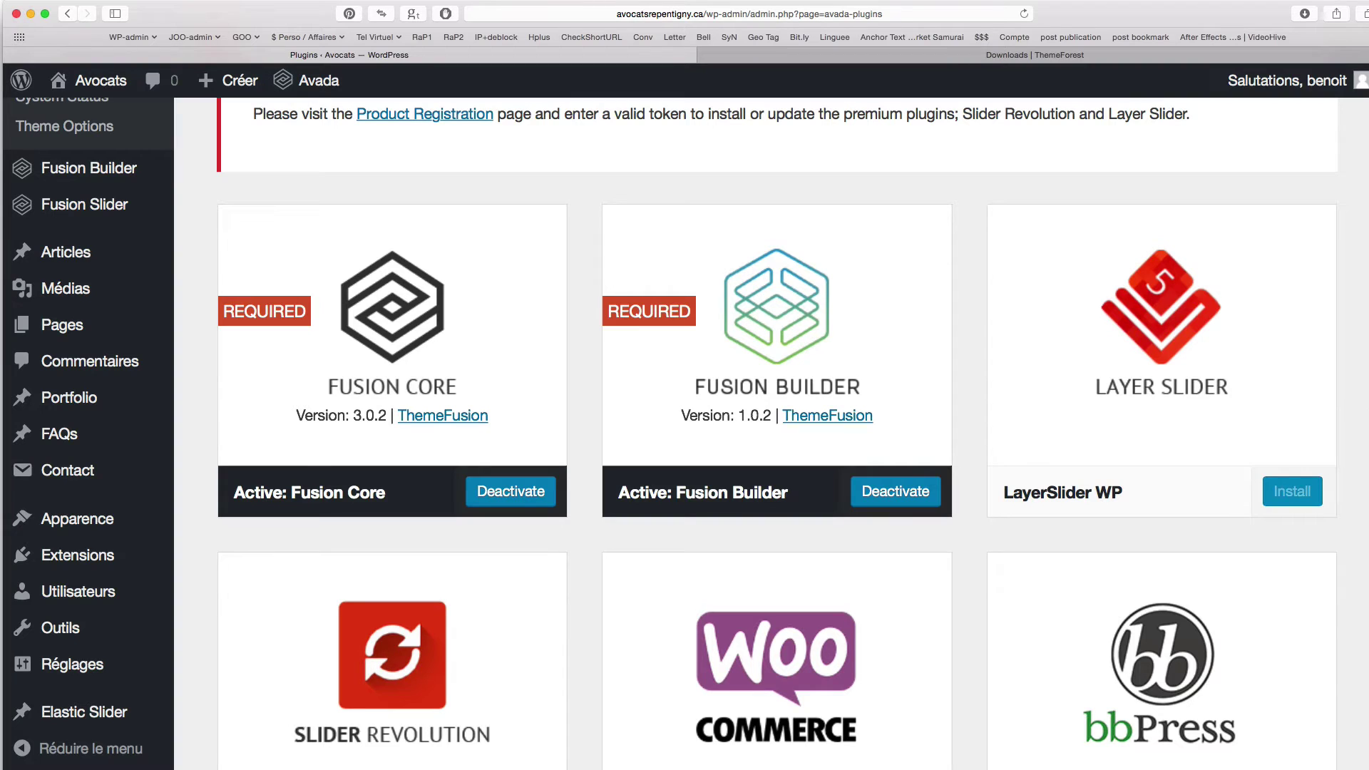
pyautogui.scroll(8, 425, 296)
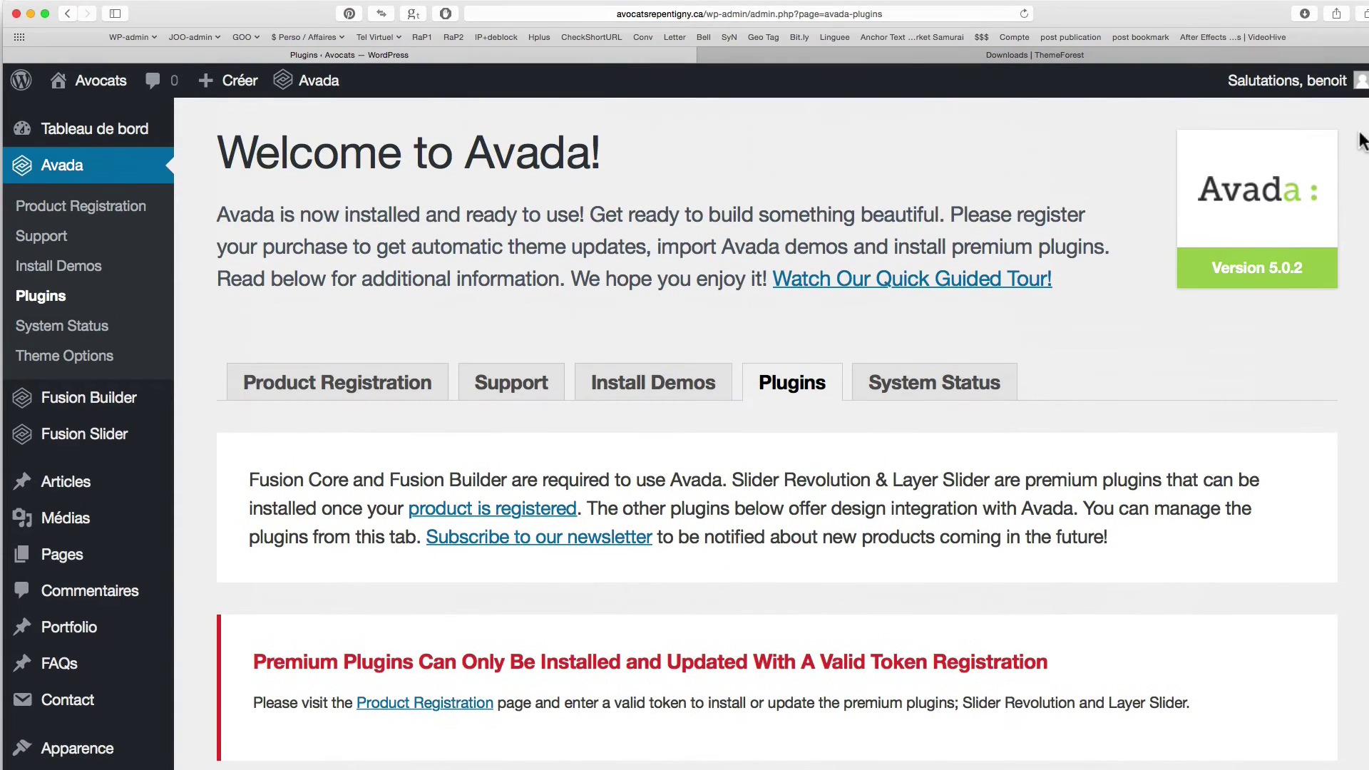
# Paste the Envato token into Avada's Product Registration page and submit it to register the product.
pyautogui.click(342, 390)
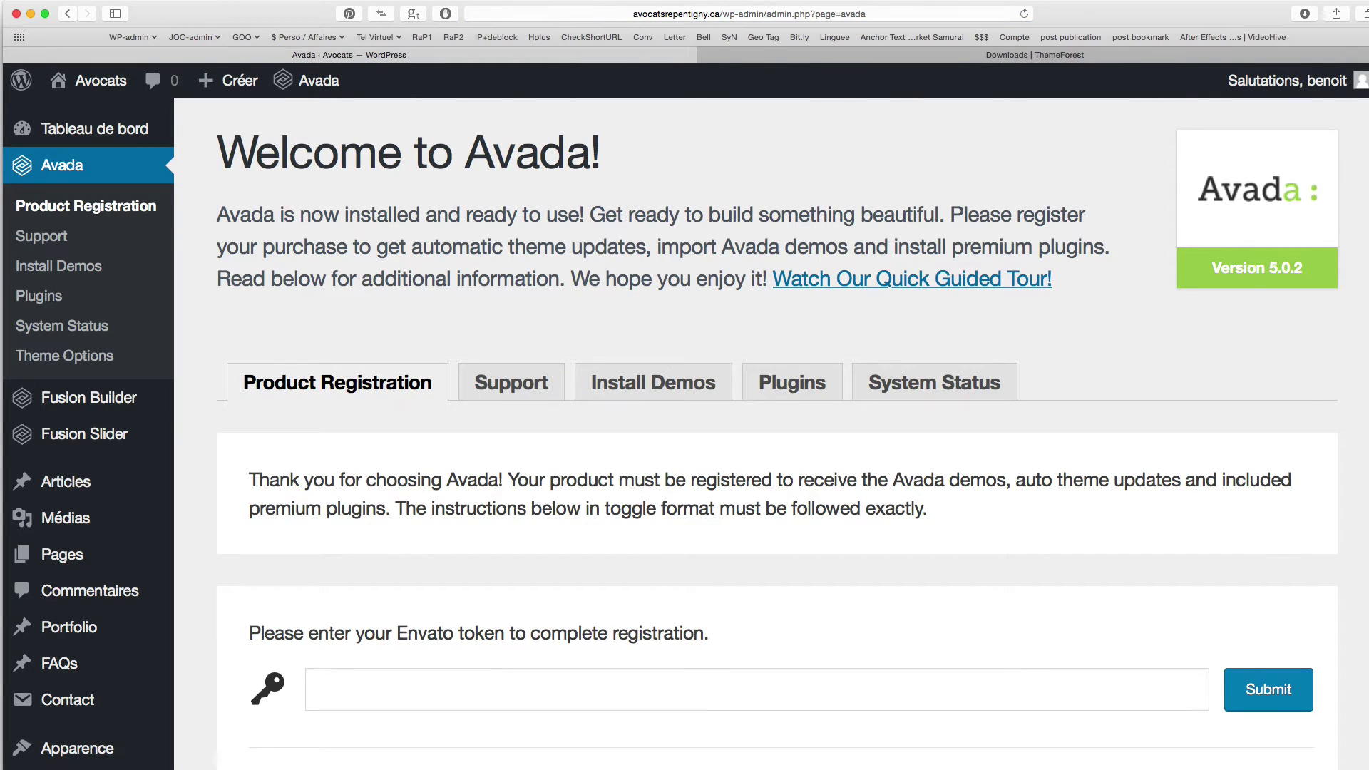
pyautogui.scroll(-5, 495, 517)
pyautogui.click(323, 511)
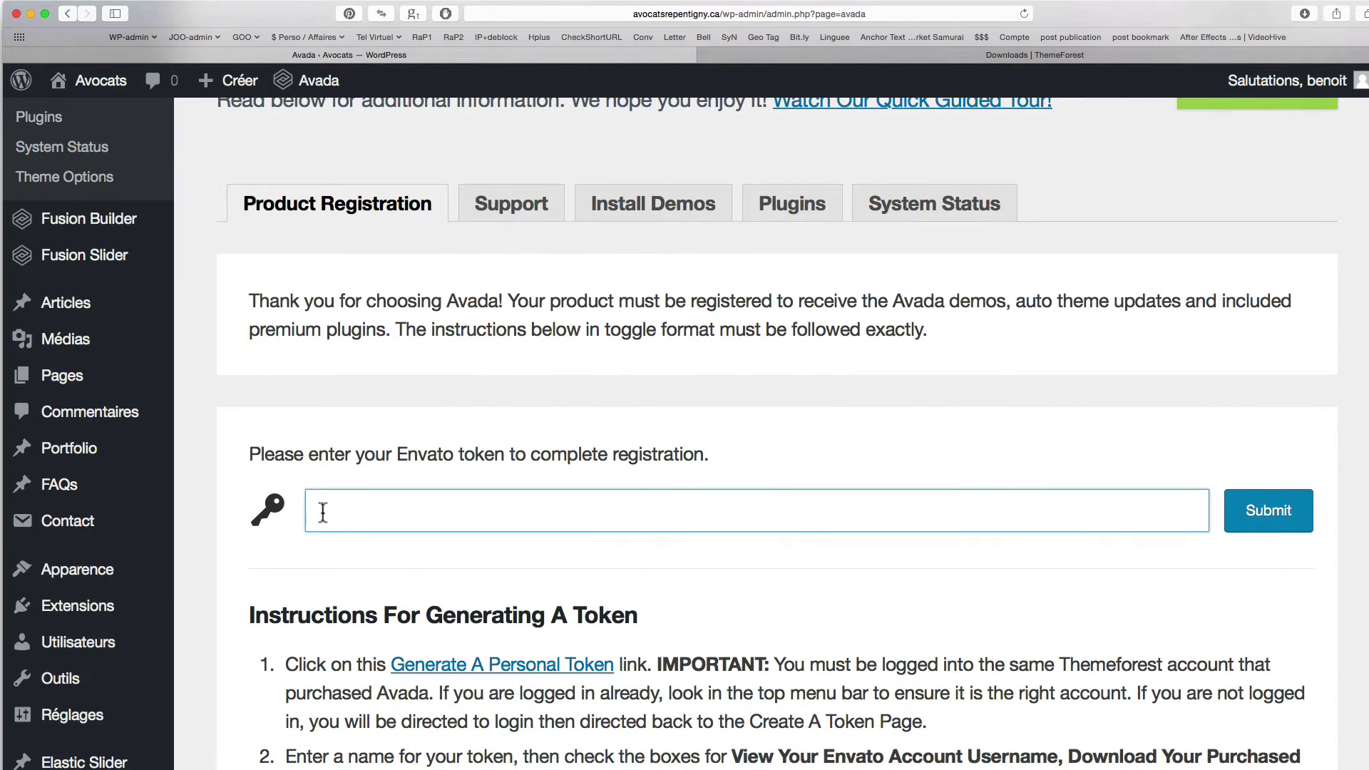
pyautogui.click(1269, 511)
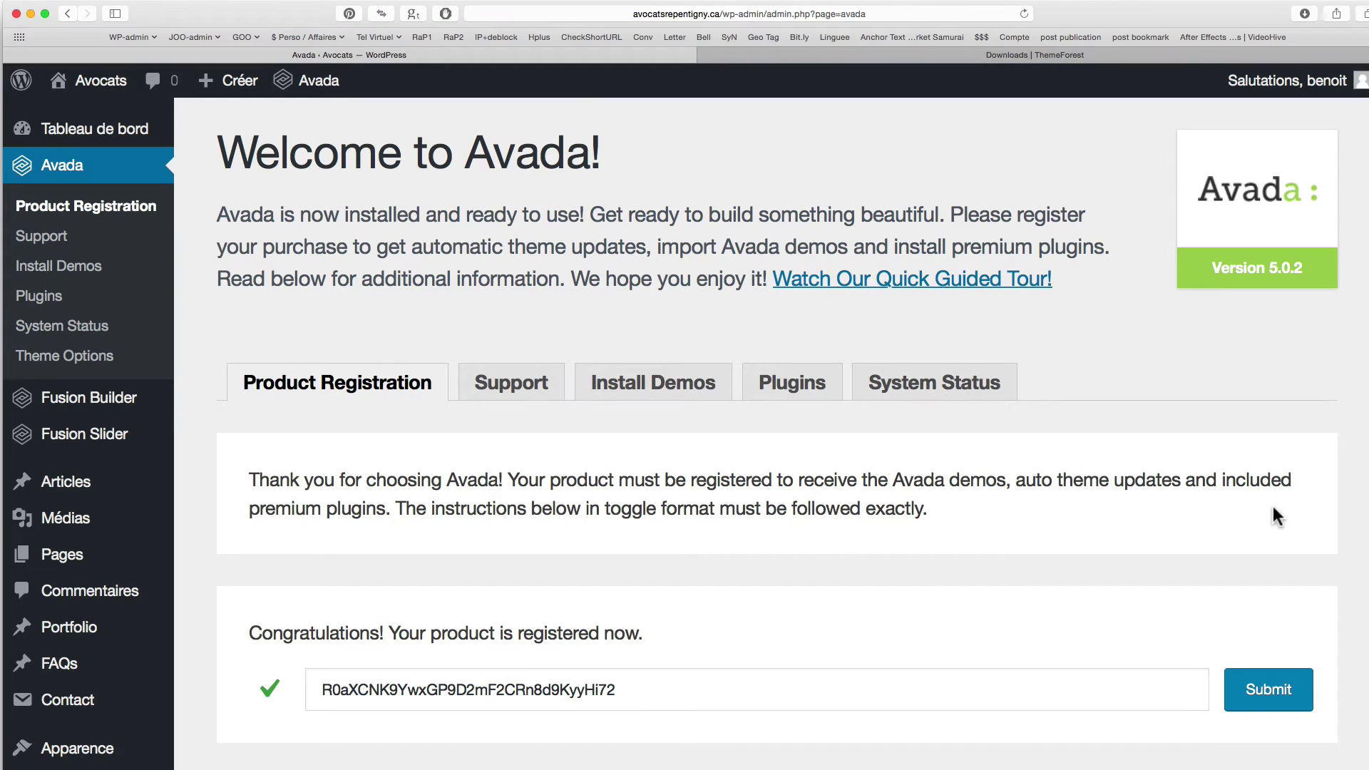
pyautogui.scroll(-3, 590, 655)
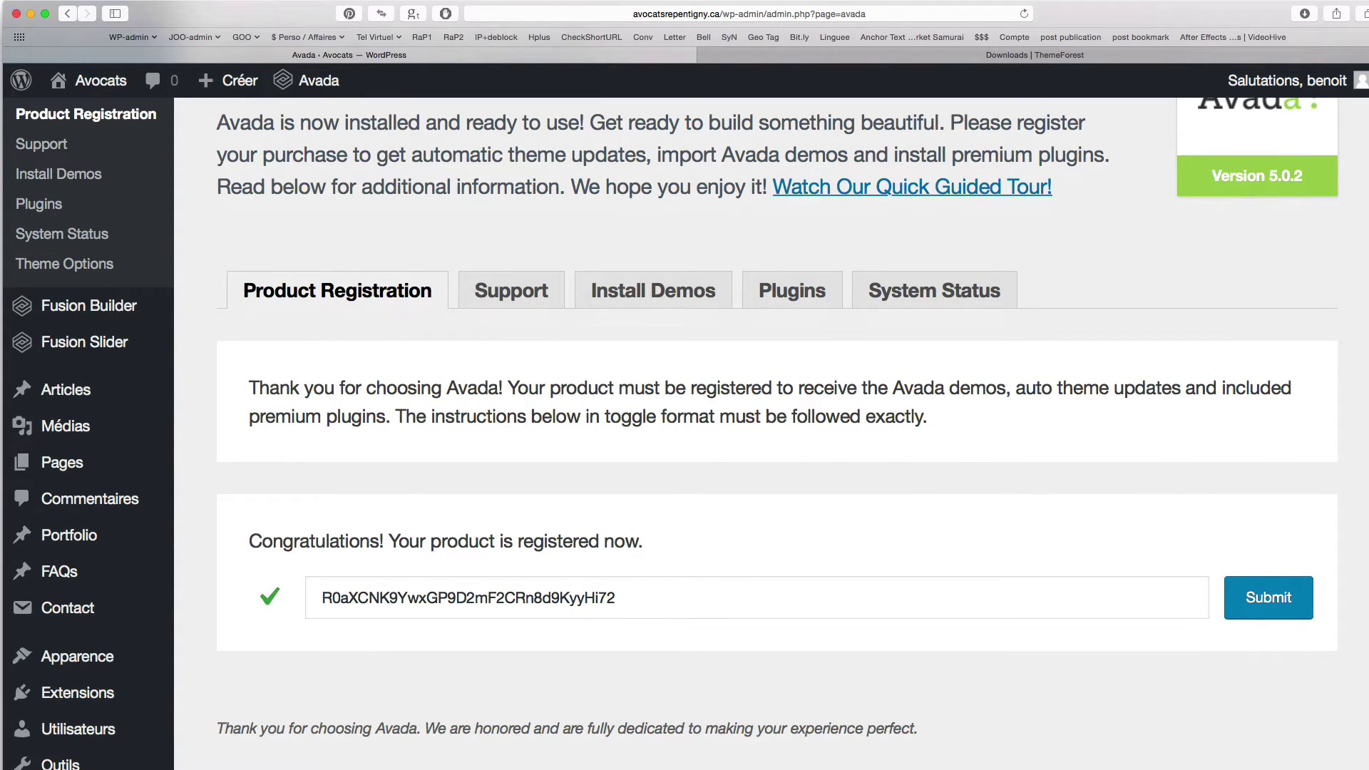
pyautogui.scroll(3, 685, 428)
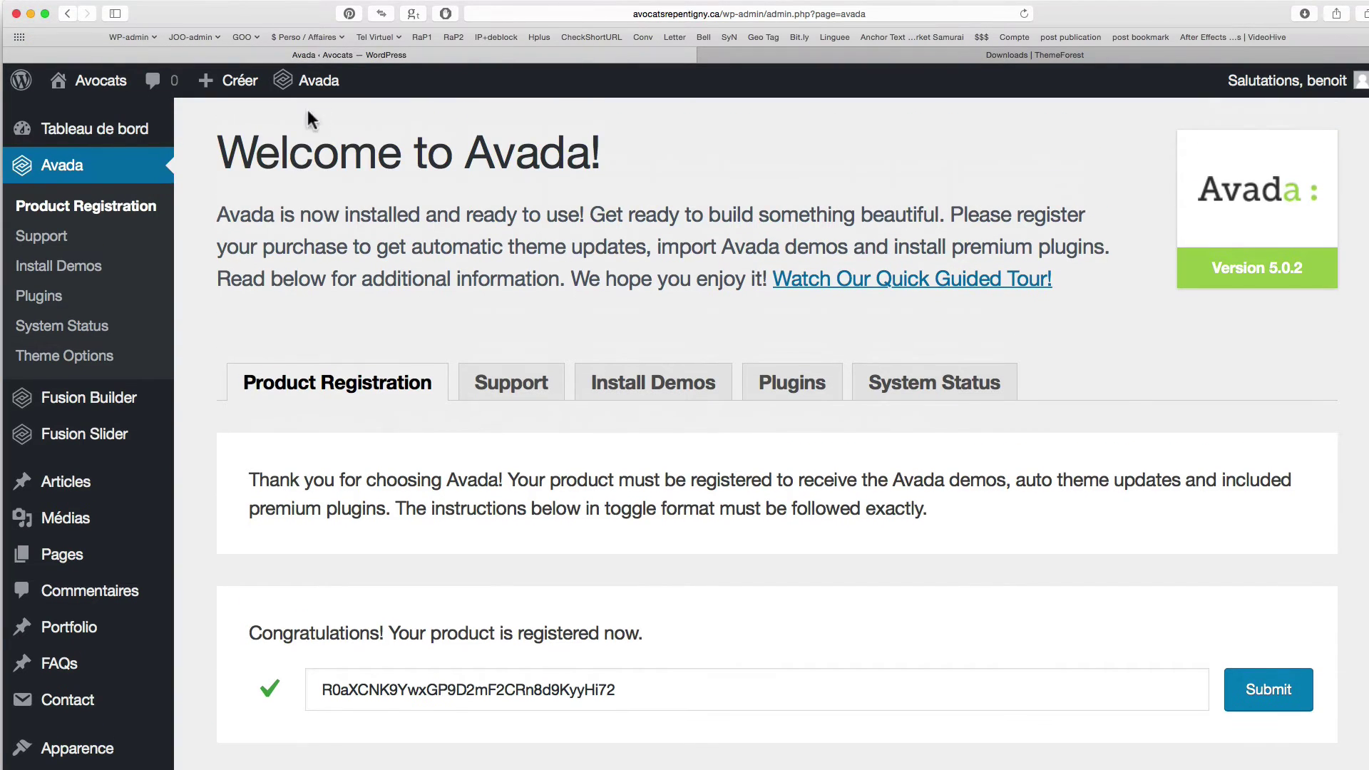
# Install the LayerSlider WP premium plugin from Avada's plugin list and return to the list.
pyautogui.moveTo(326, 89)
pyautogui.click(299, 175)
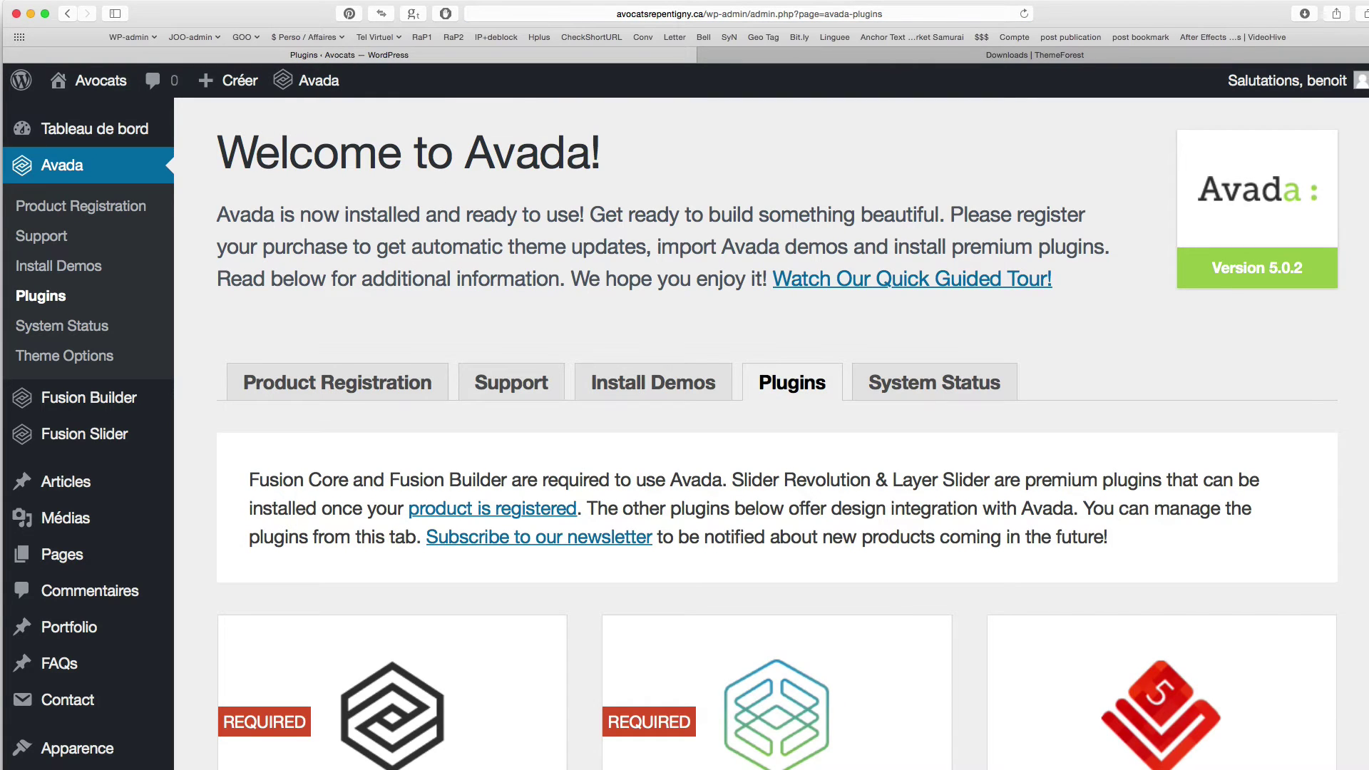
pyautogui.scroll(-10, 1366, 406)
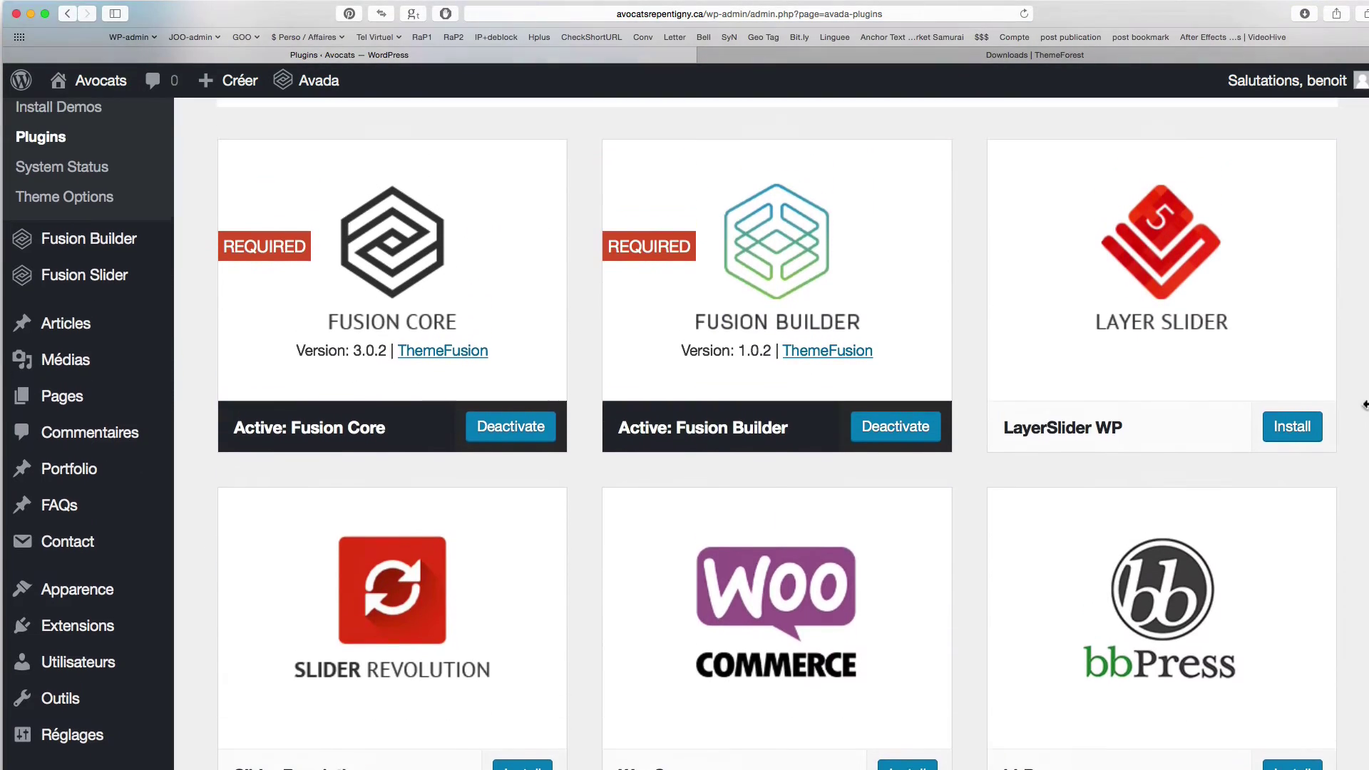
pyautogui.click(1296, 426)
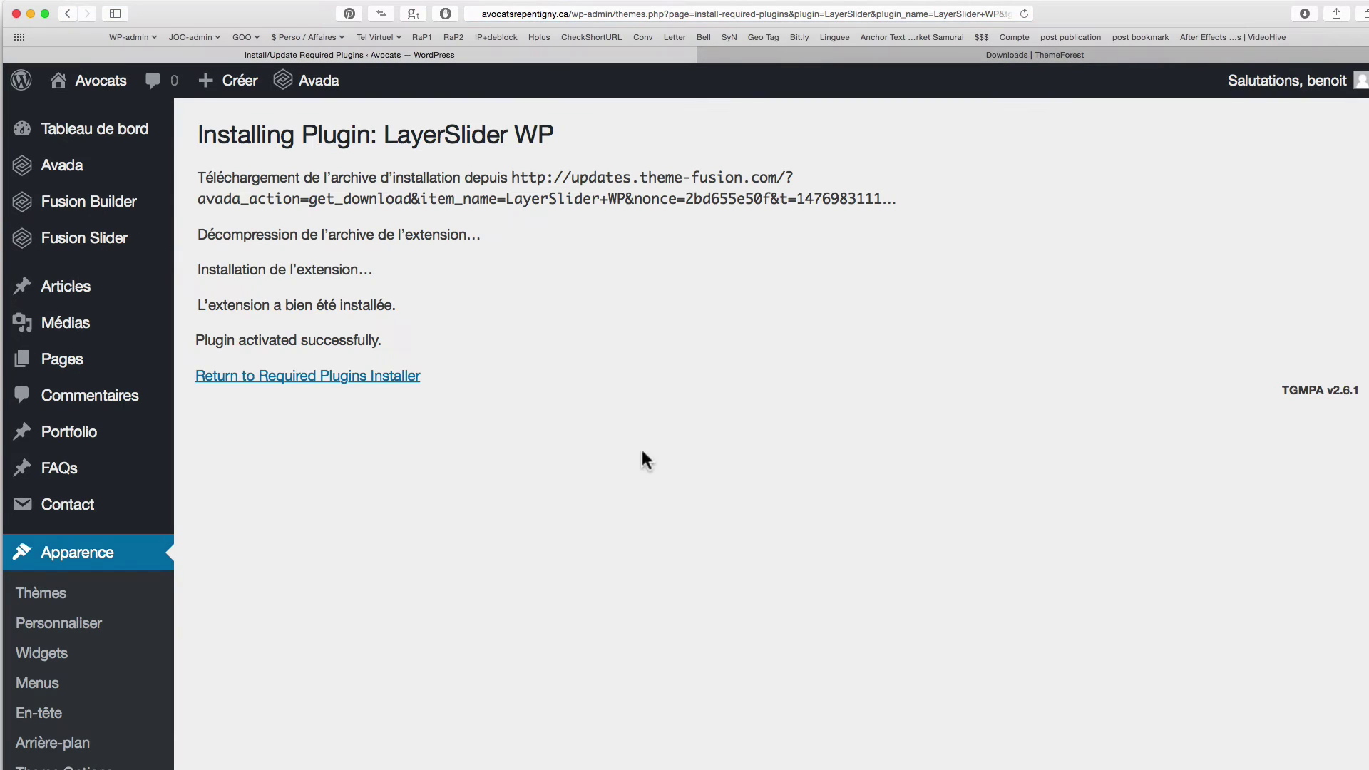
pyautogui.click(332, 378)
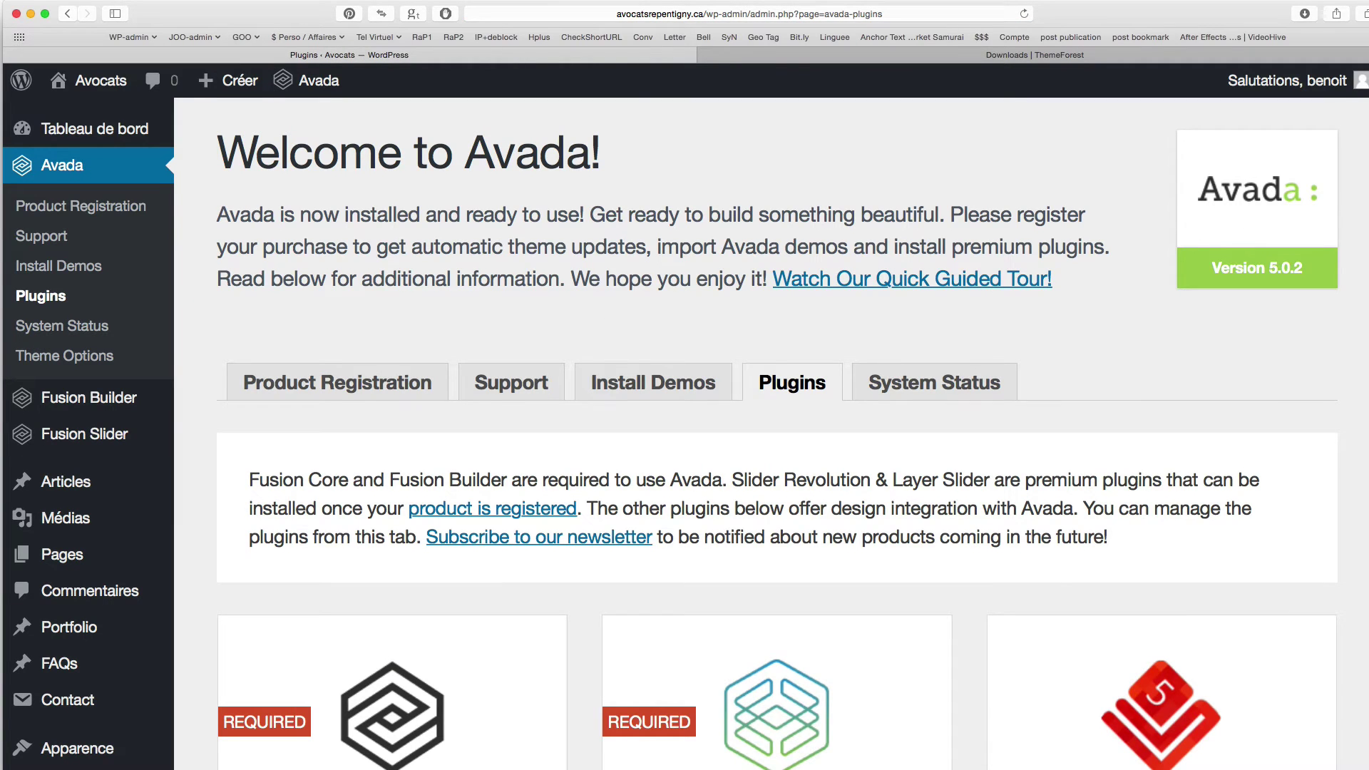
pyautogui.scroll(-6, 777, 428)
pyautogui.scroll(4, 777, 427)
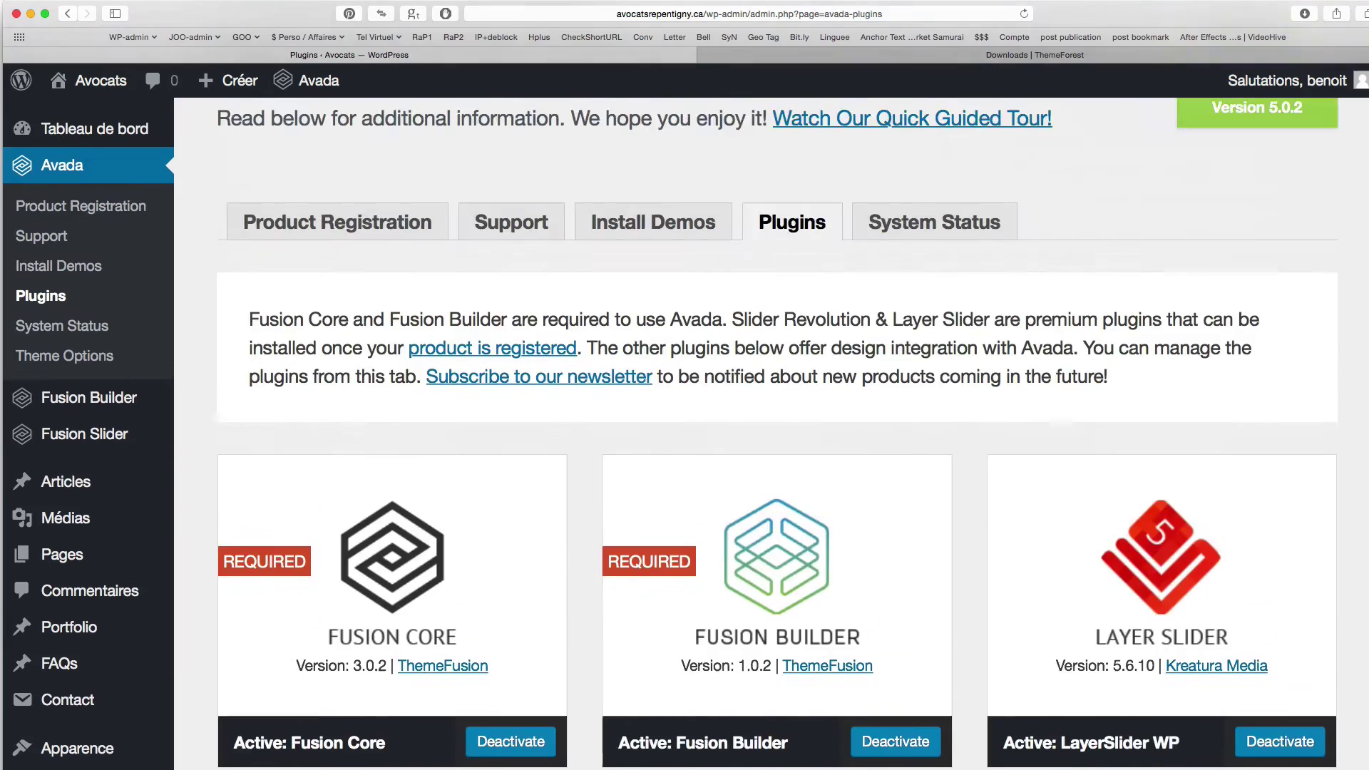
# Open the Avocats site's public home page to see how it looks with the Avada theme active.
pyautogui.scroll(3, 451, 82)
pyautogui.moveTo(321, 87)
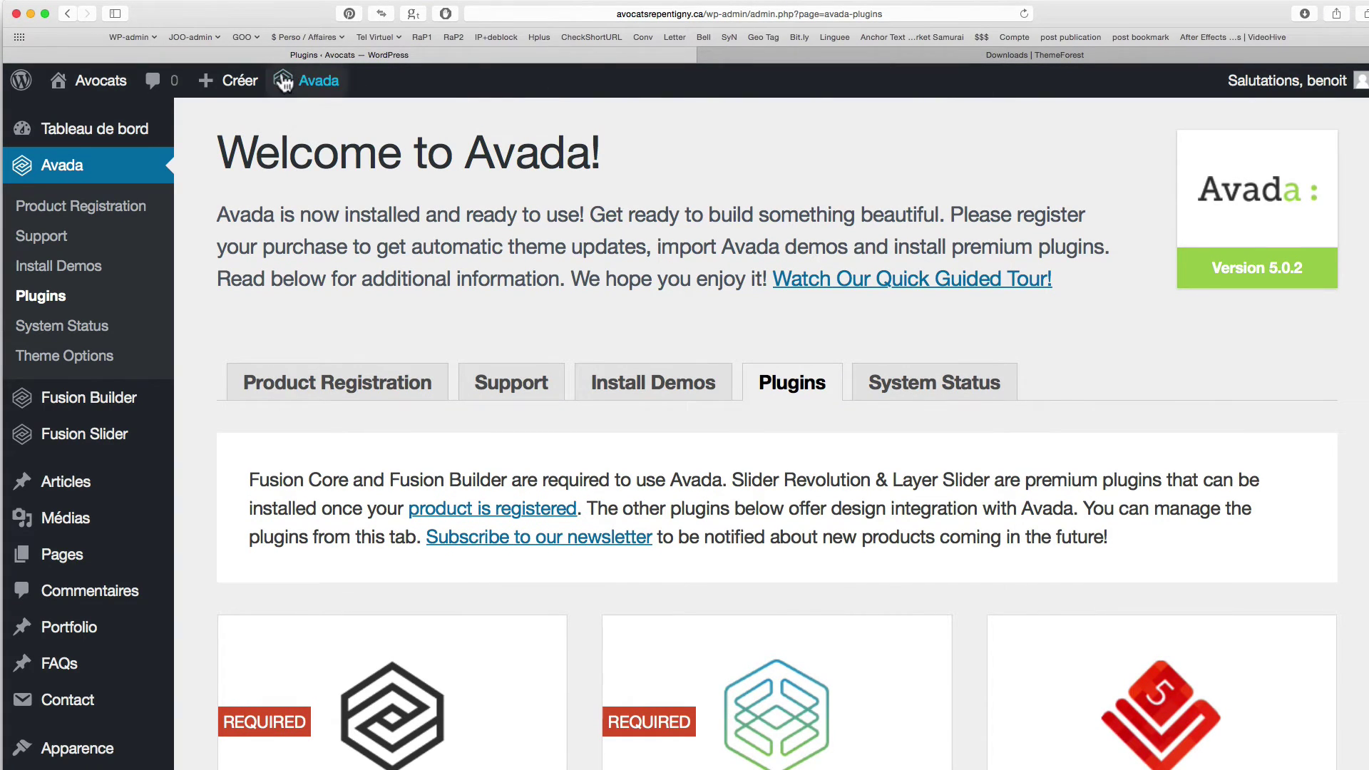
pyautogui.moveTo(100, 81)
pyautogui.click(95, 120)
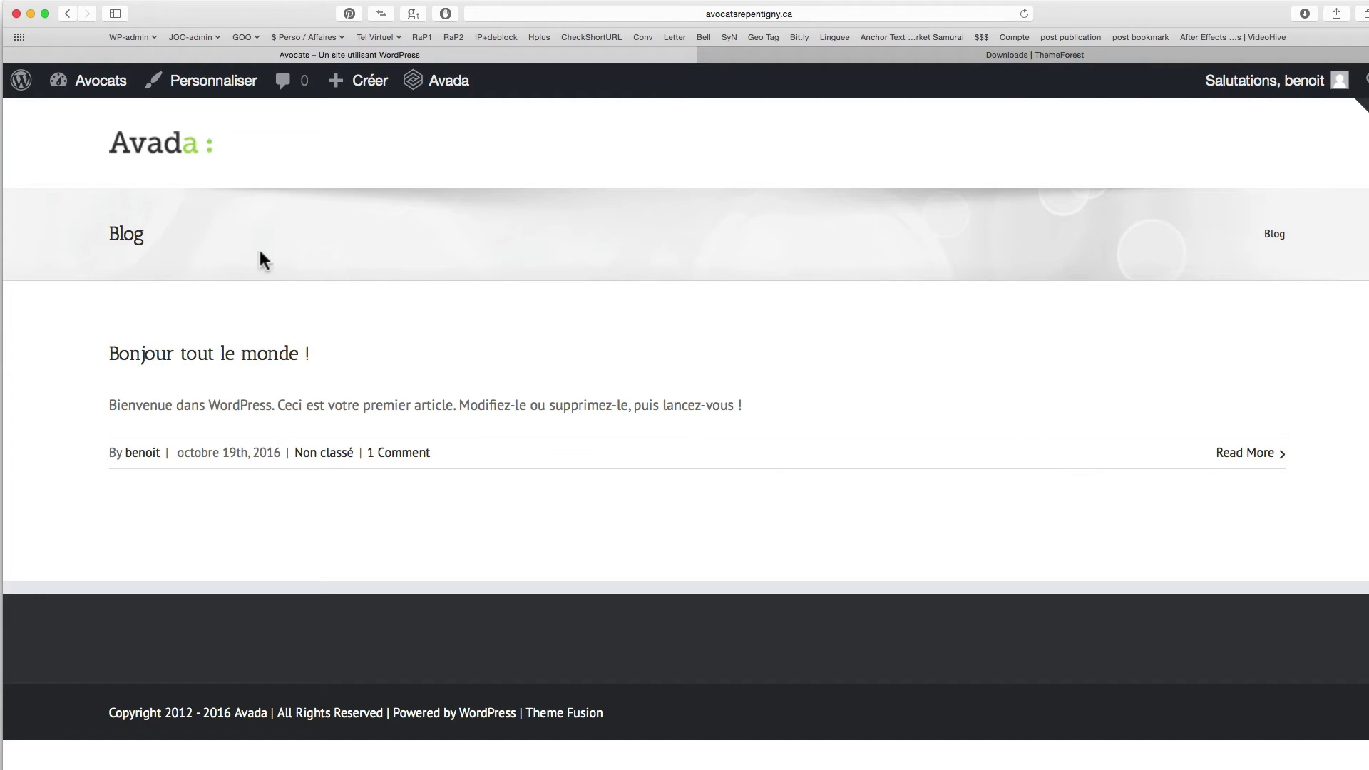
# Go to Avada's Install Demos page and look through the first demos, such as Classic, Technology, Health, Wedding and Resume.
pyautogui.moveTo(446, 84)
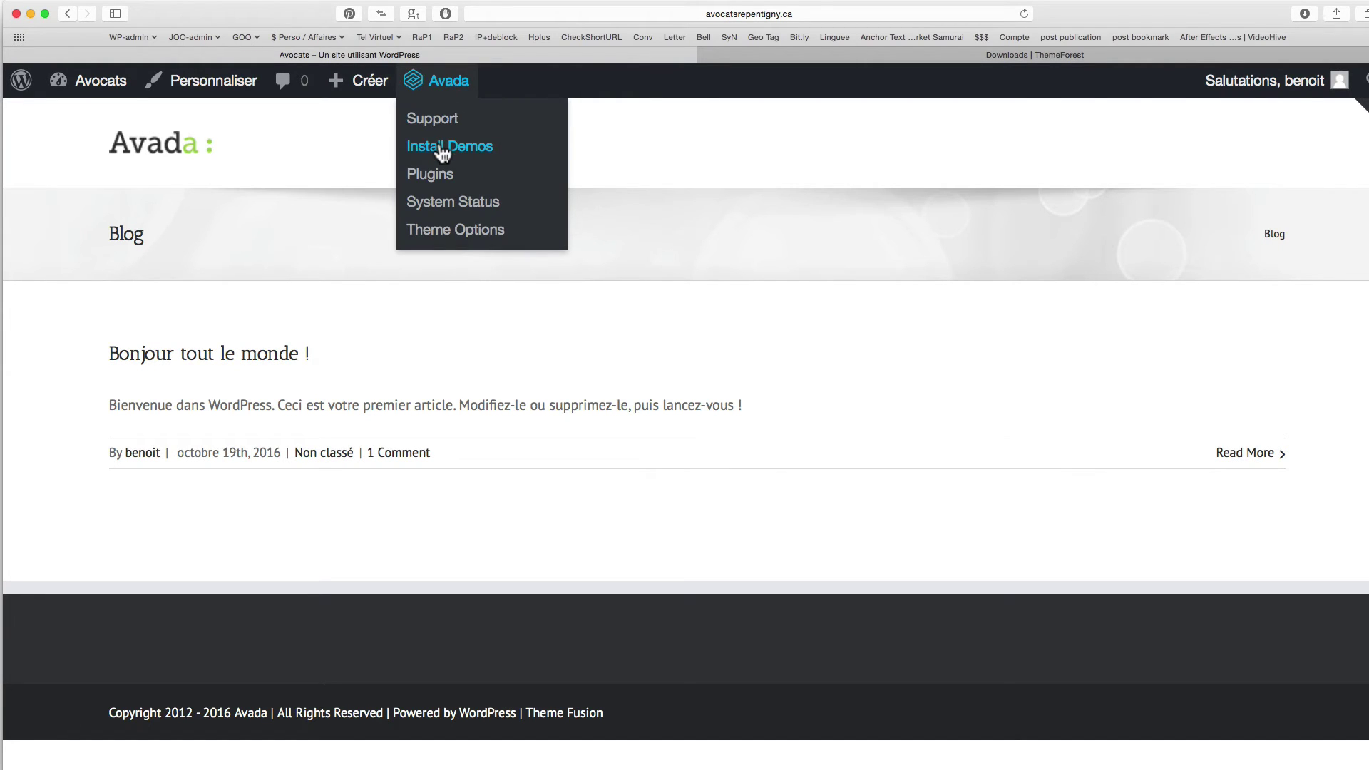
pyautogui.click(440, 147)
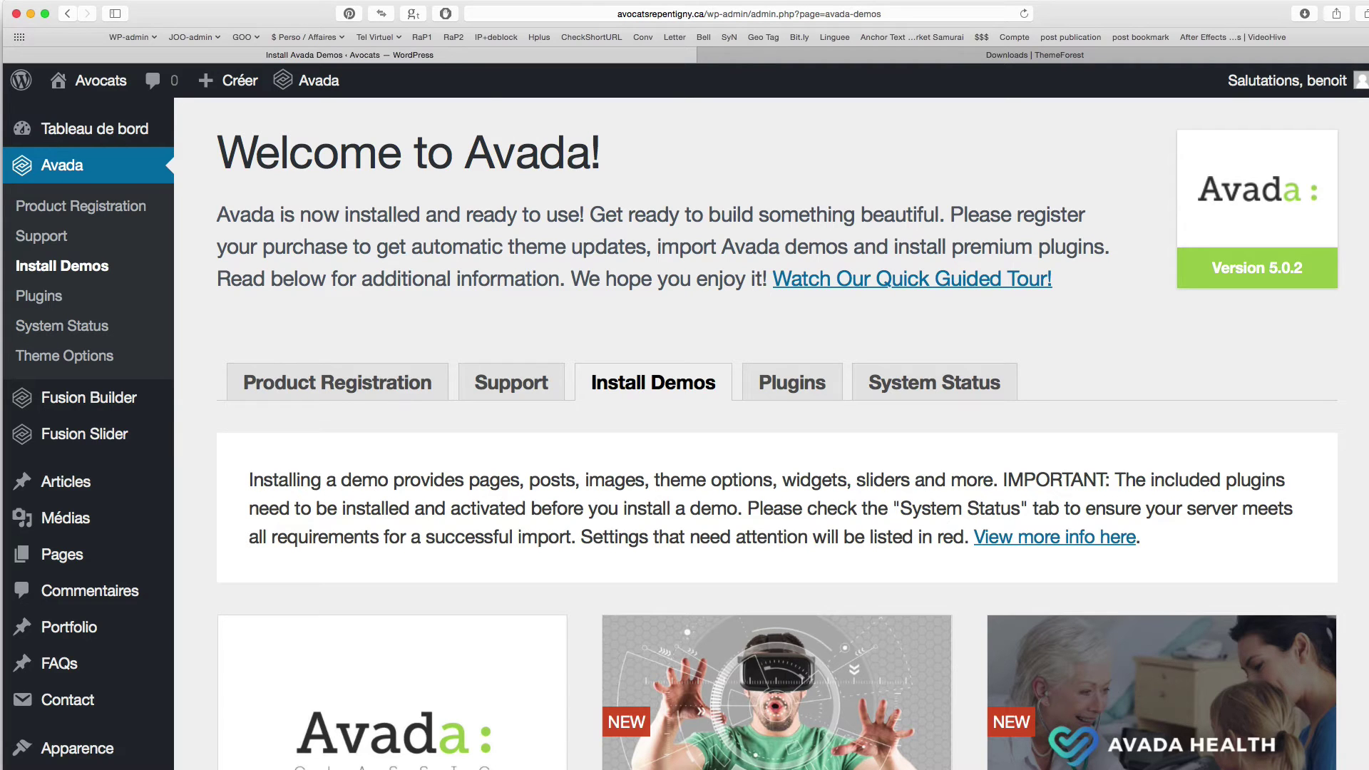
pyautogui.scroll(-5, 778, 428)
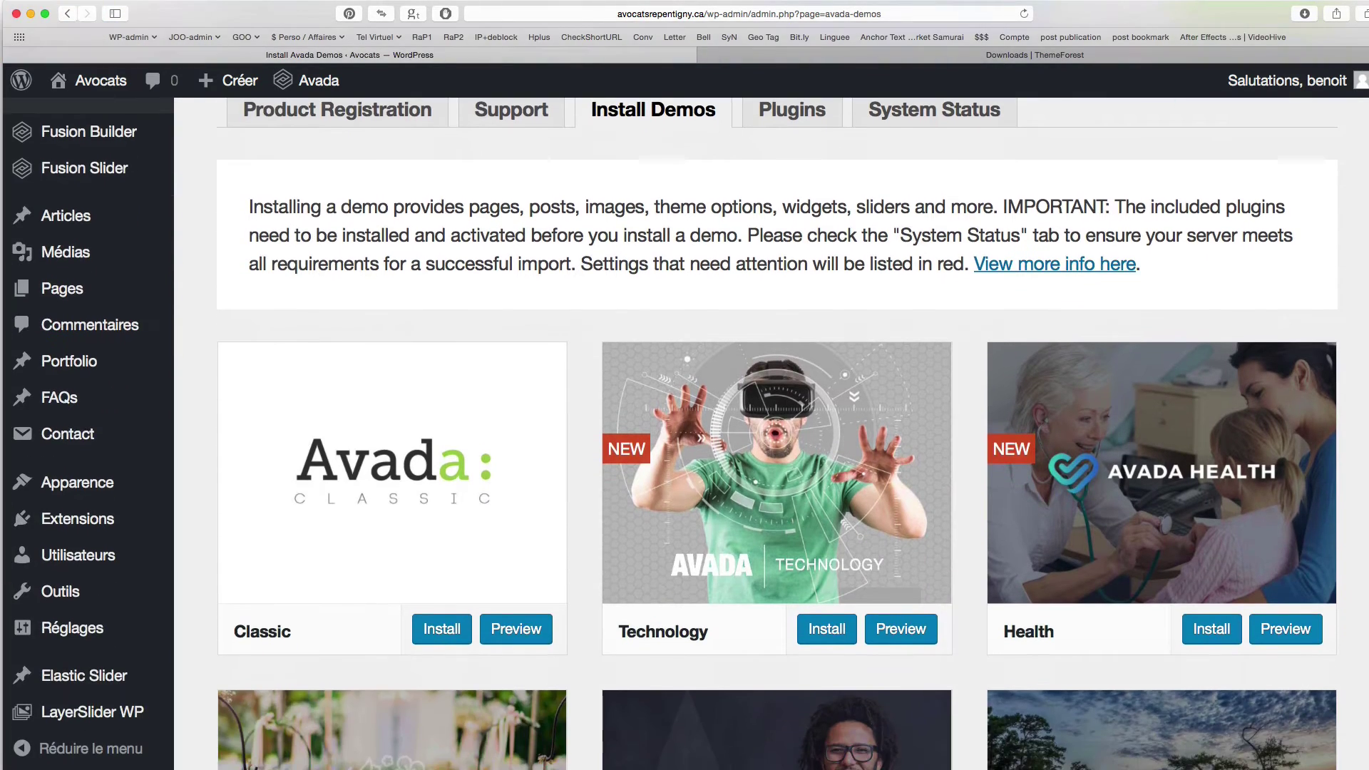
pyautogui.scroll(3, 777, 428)
pyautogui.scroll(-2, 778, 428)
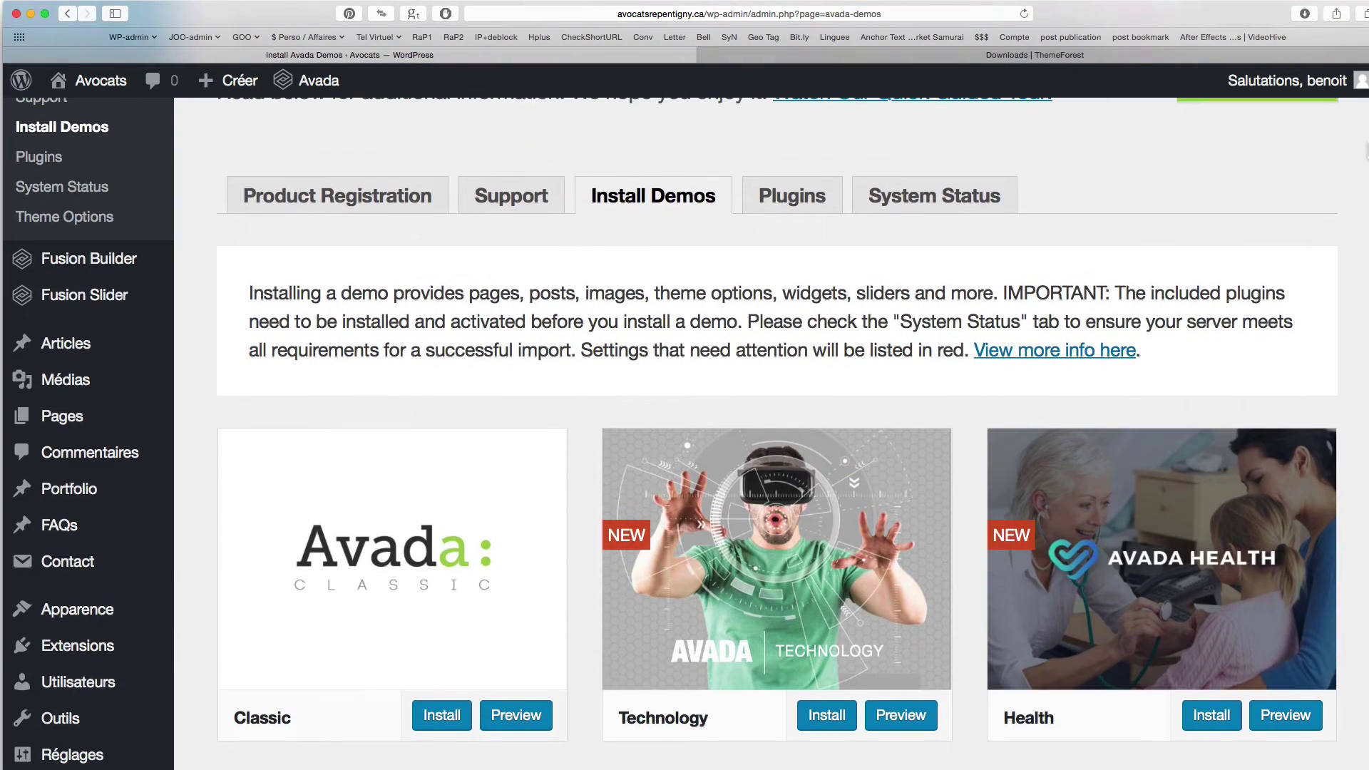
pyautogui.scroll(-5, 777, 428)
pyautogui.scroll(2, 778, 428)
pyautogui.scroll(-1, 777, 428)
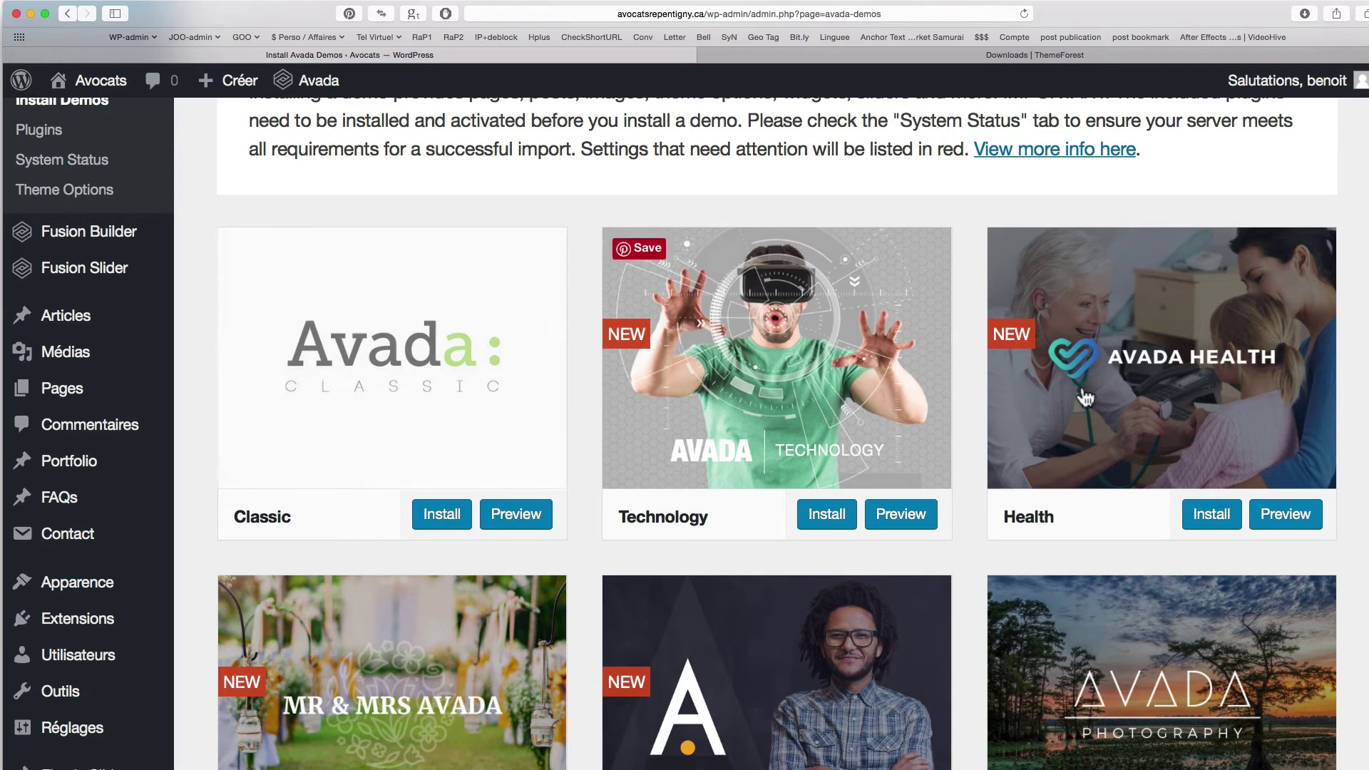
pyautogui.scroll(-5, 1226, 258)
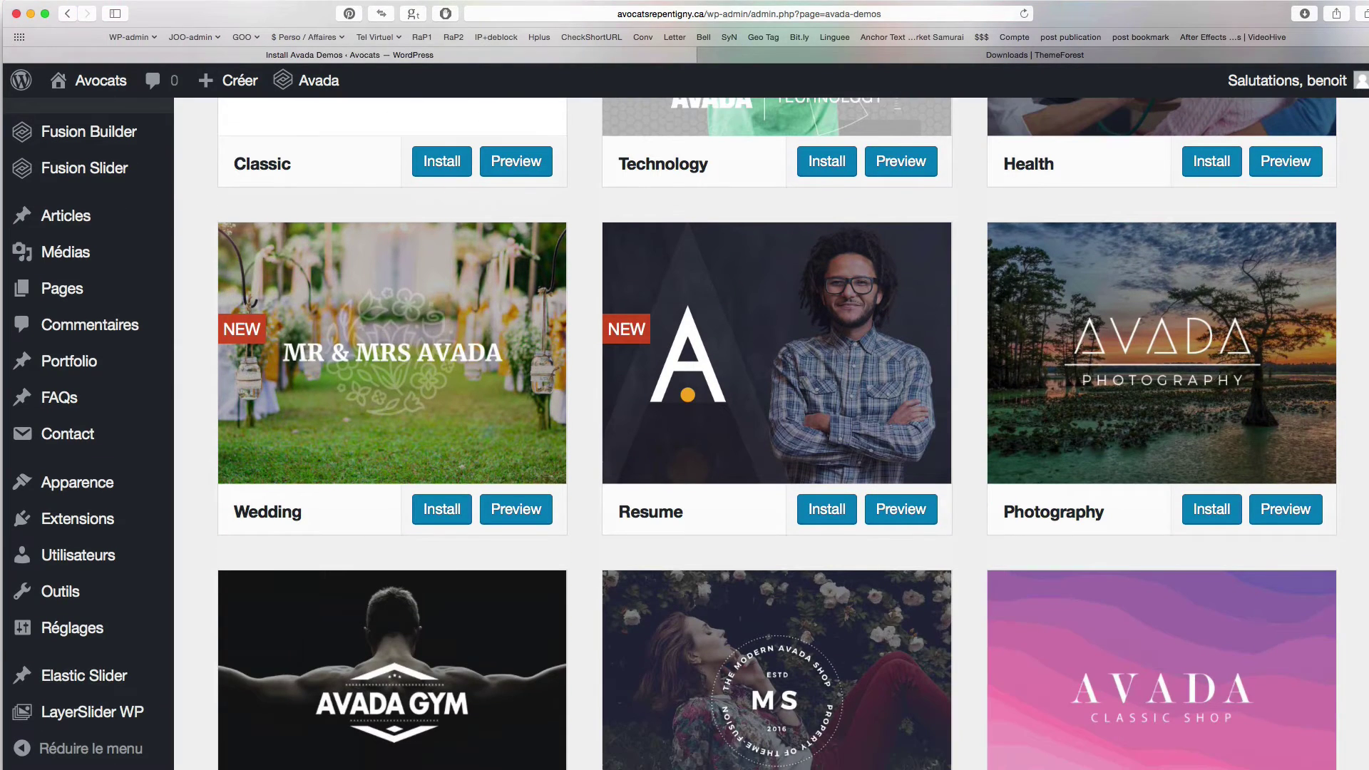
pyautogui.scroll(2, 1227, 258)
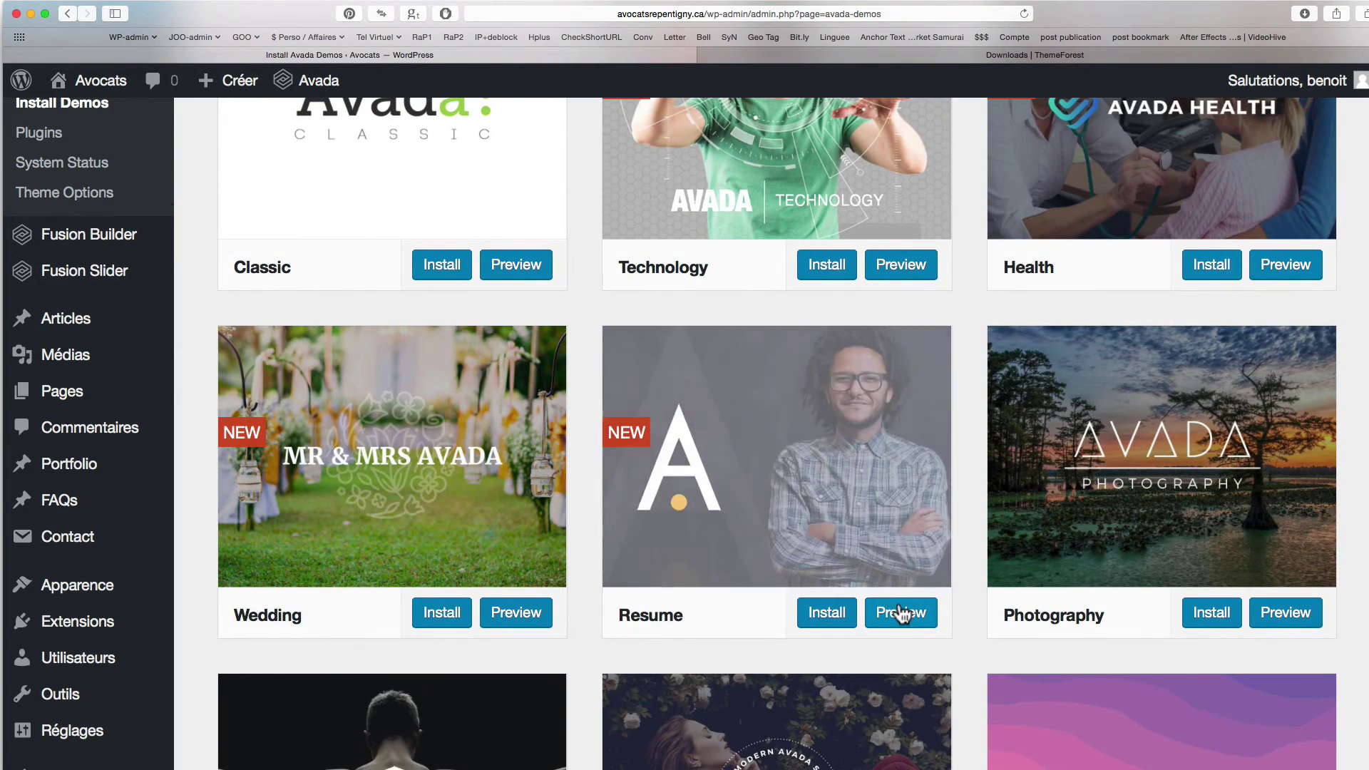
# Preview the Resume demo, look at its Work, About, Home and Skill sections, and close the preview.
pyautogui.click(901, 613)
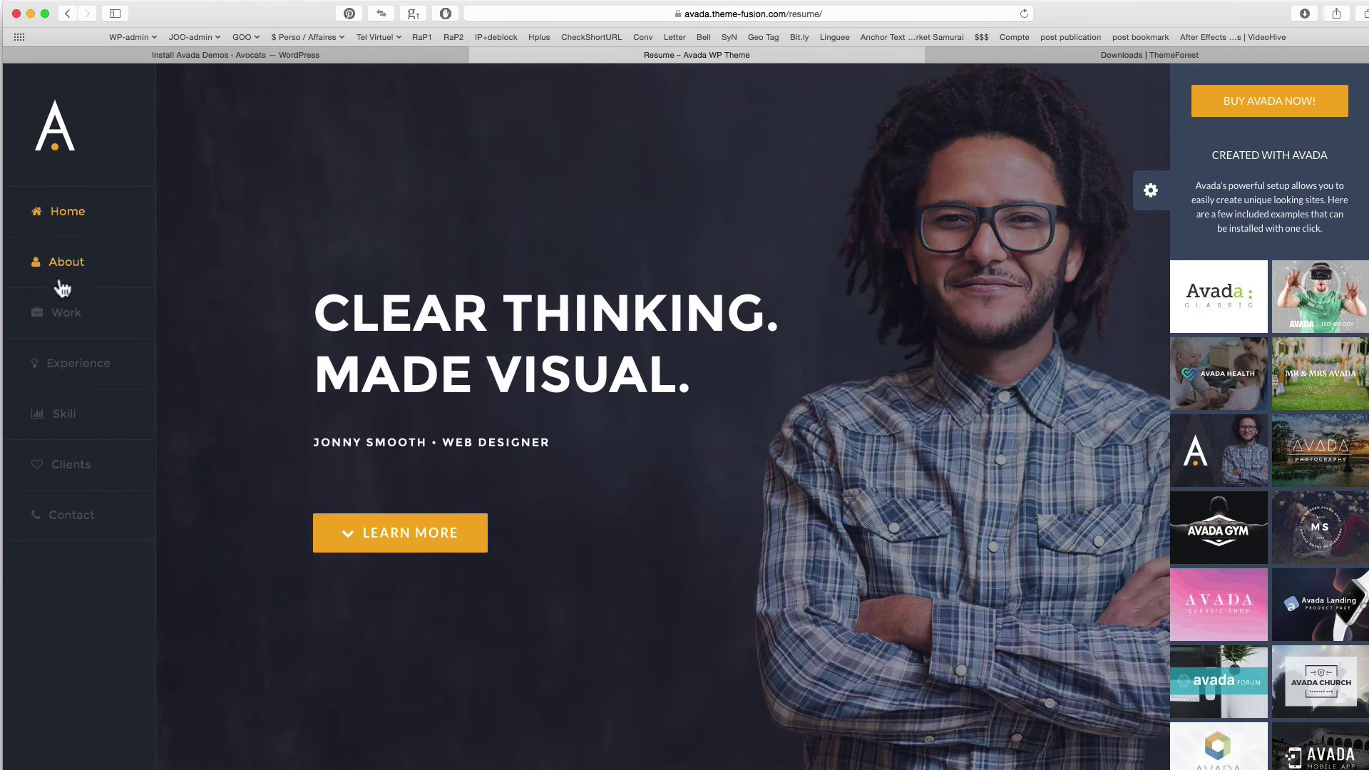
pyautogui.click(1167, 187)
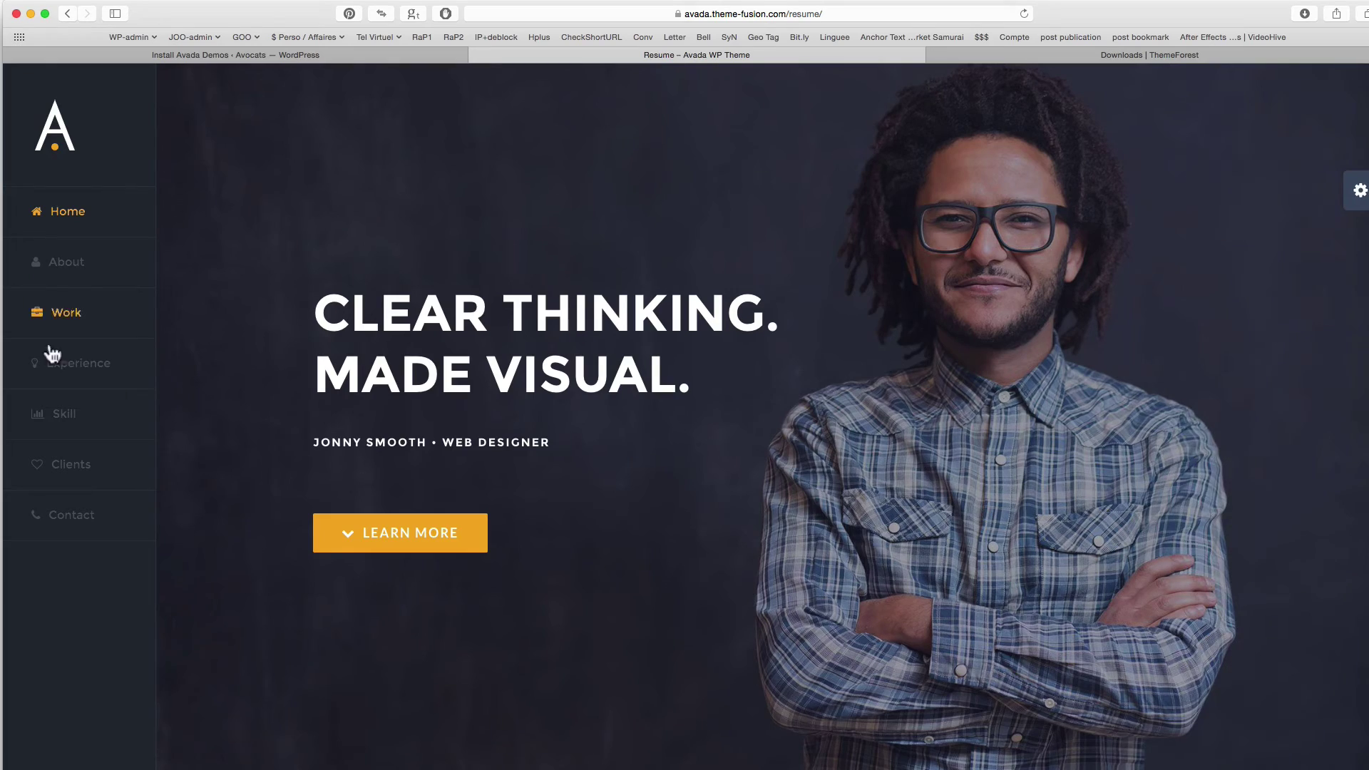
pyautogui.click(76, 320)
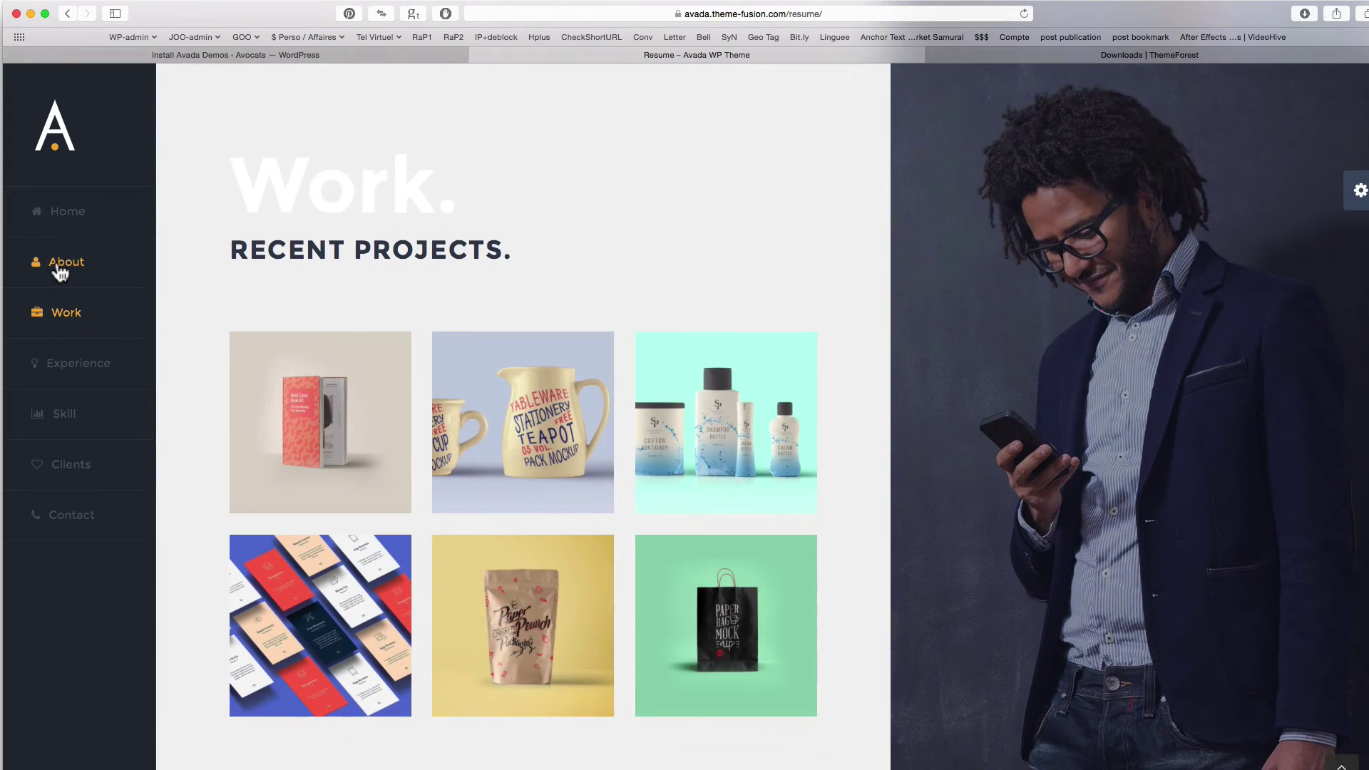
pyautogui.click(61, 270)
pyautogui.click(63, 217)
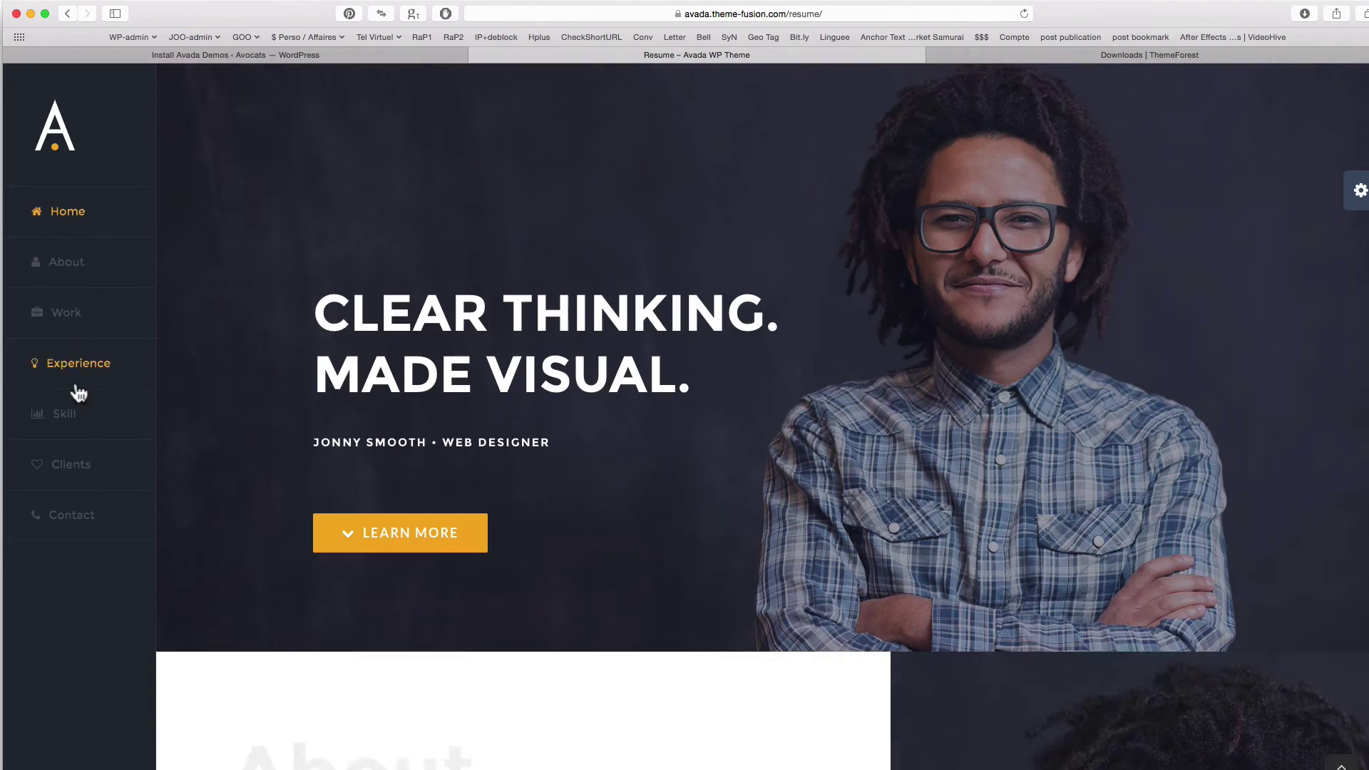
pyautogui.click(61, 422)
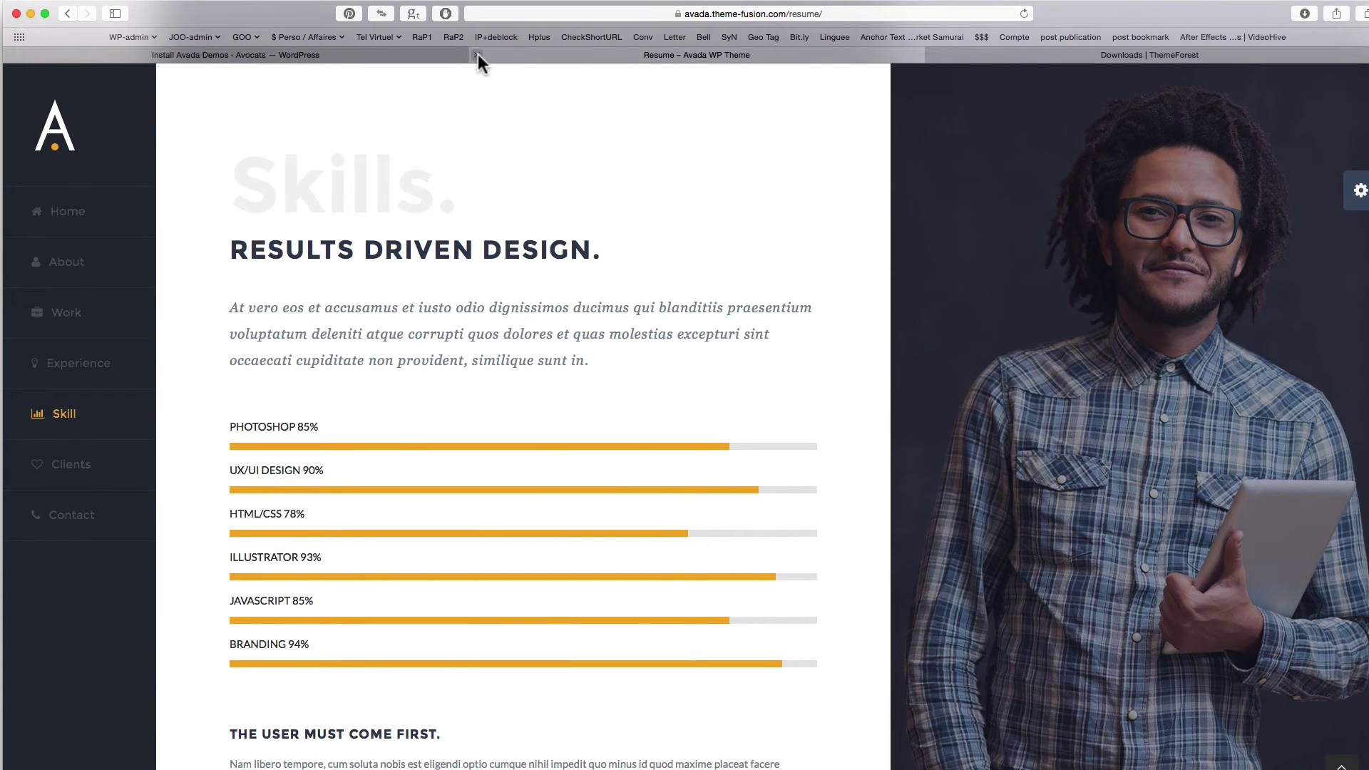
pyautogui.click(477, 55)
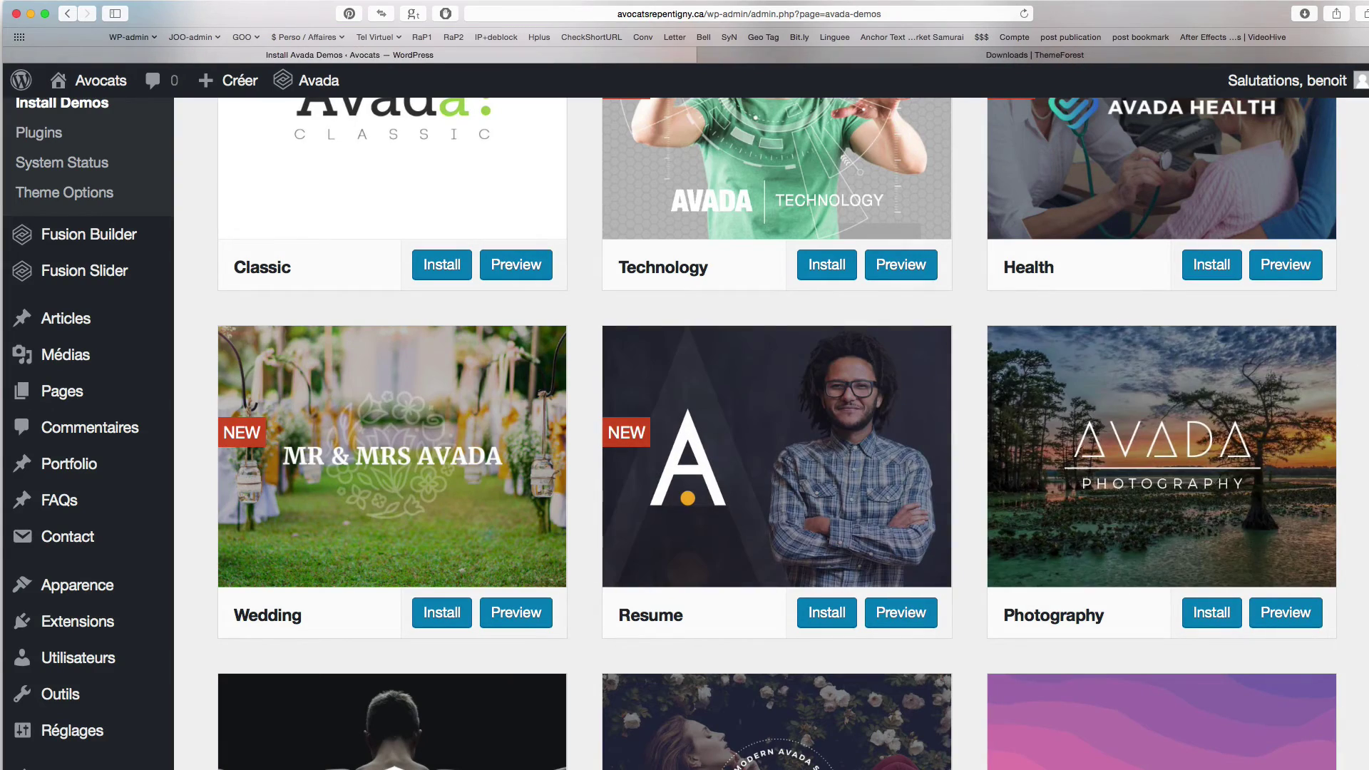
# Preview the Health demo, look through its General Practice department page, and close the preview.
pyautogui.scroll(-5, 776, 433)
pyautogui.scroll(8, 777, 433)
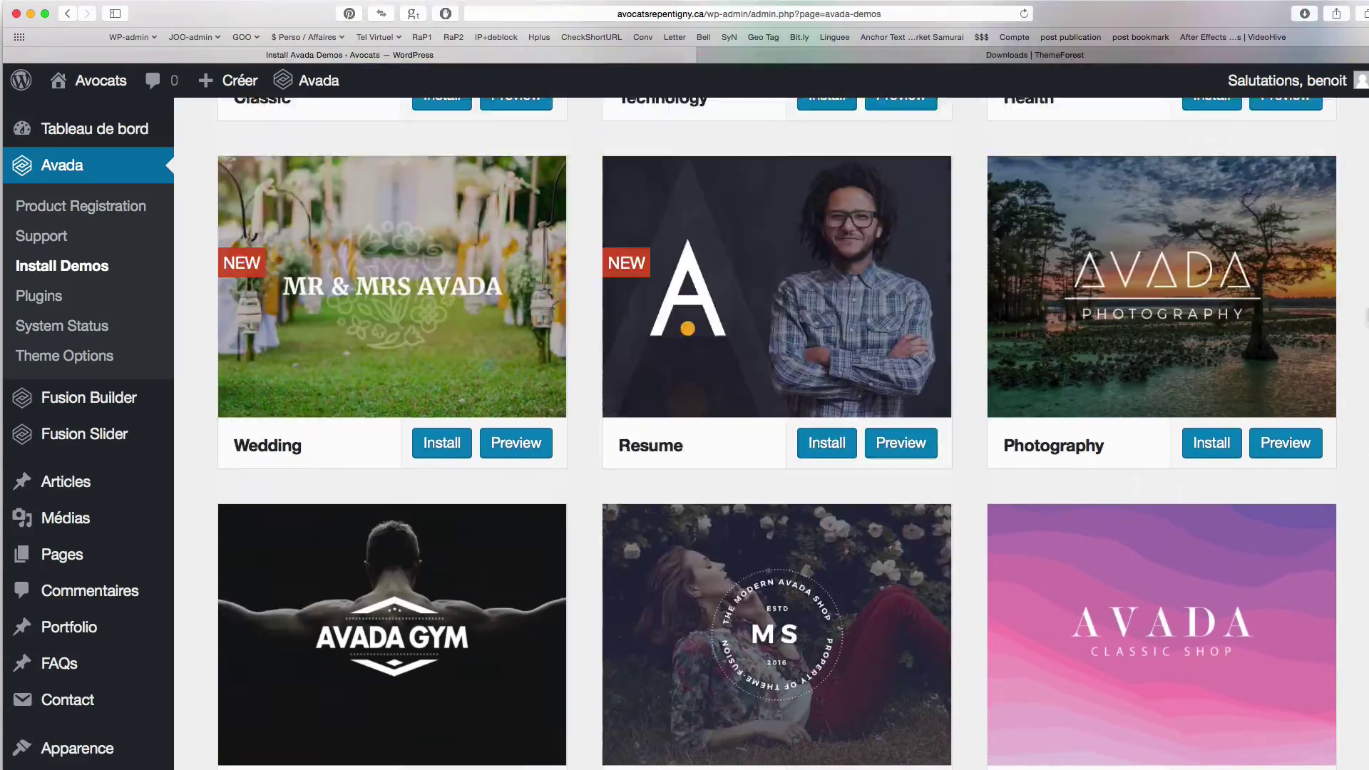
pyautogui.scroll(-1, 1365, 252)
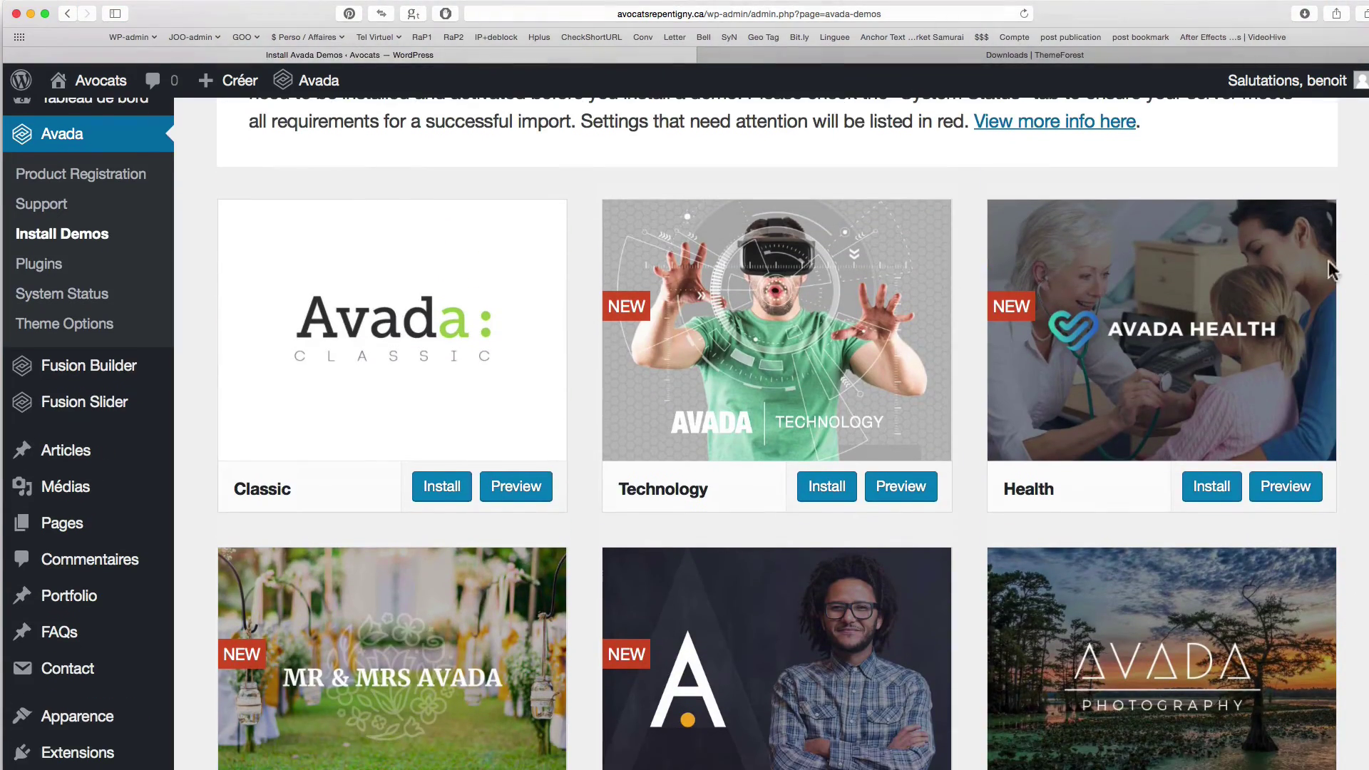
pyautogui.click(1281, 491)
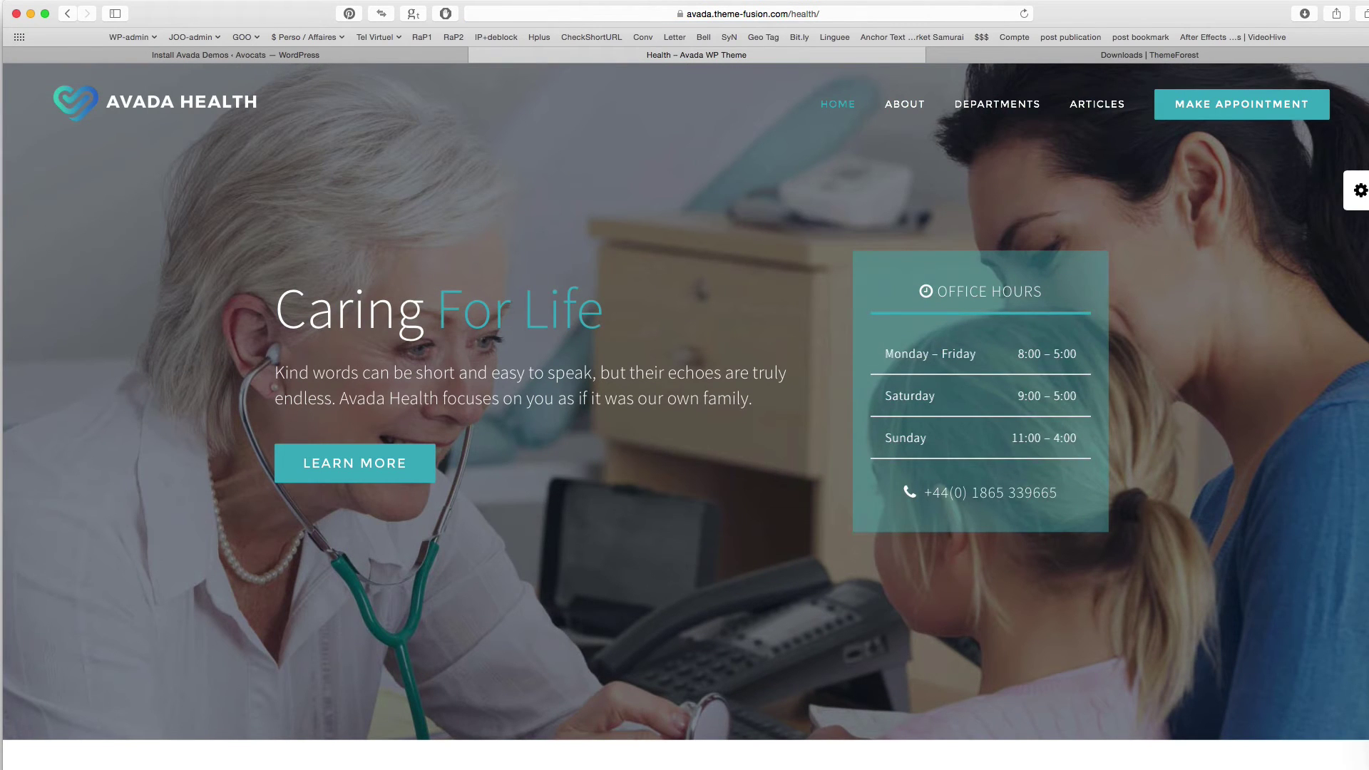
pyautogui.moveTo(959, 108)
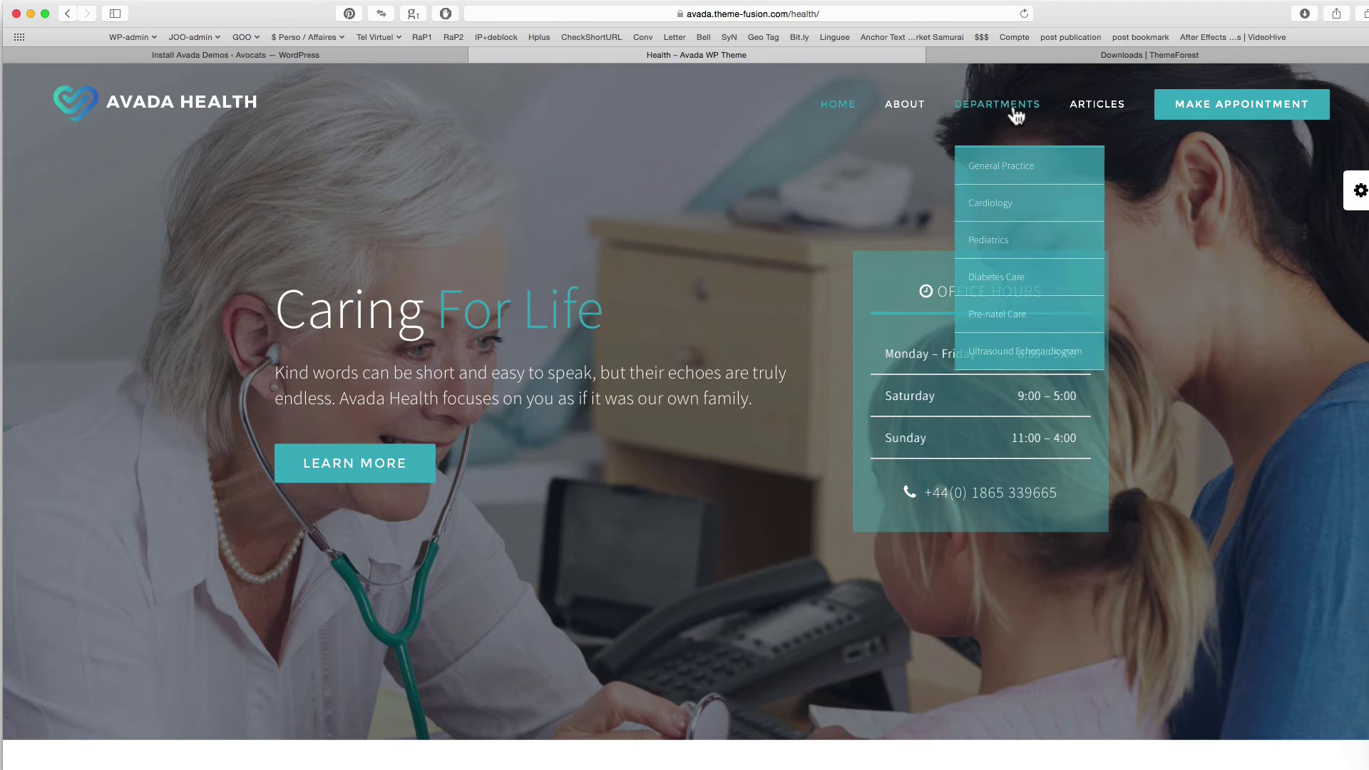
pyautogui.click(982, 165)
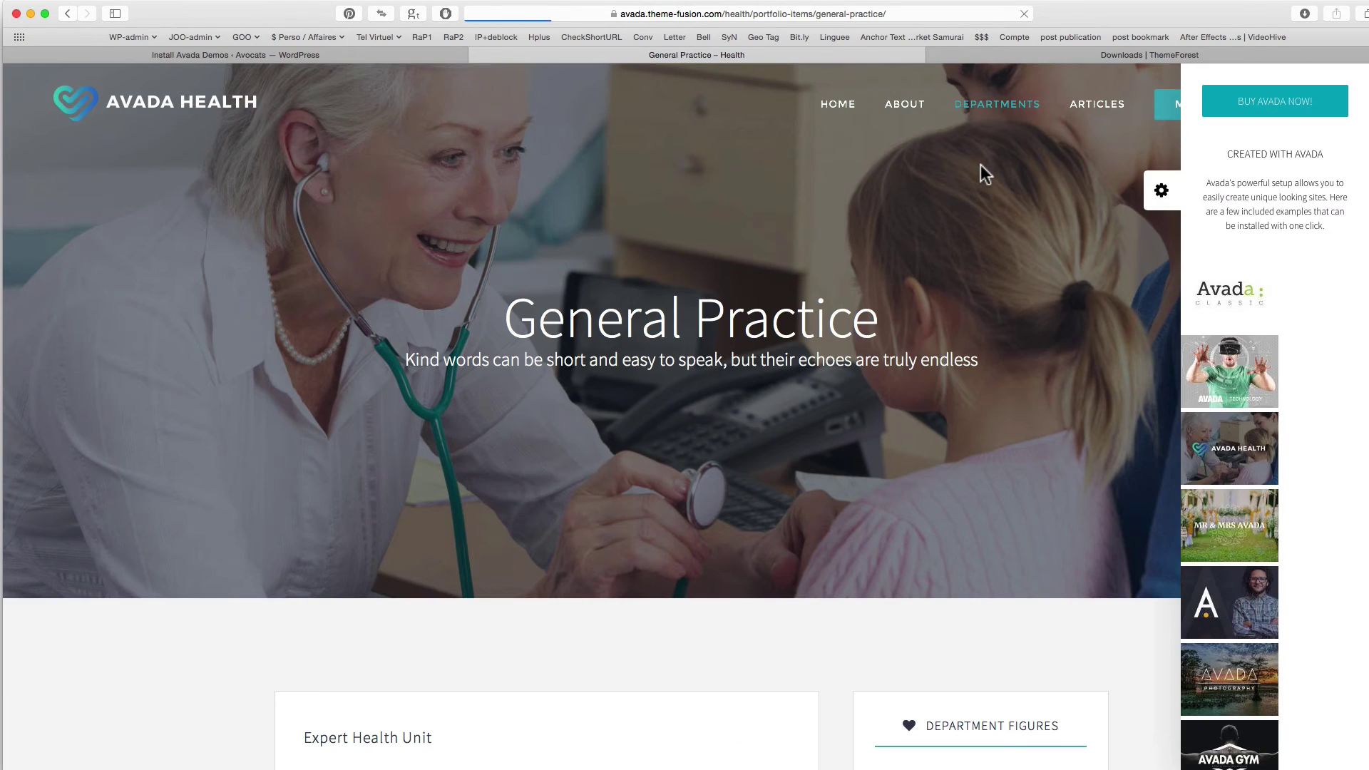
pyautogui.scroll(-10, 1359, 322)
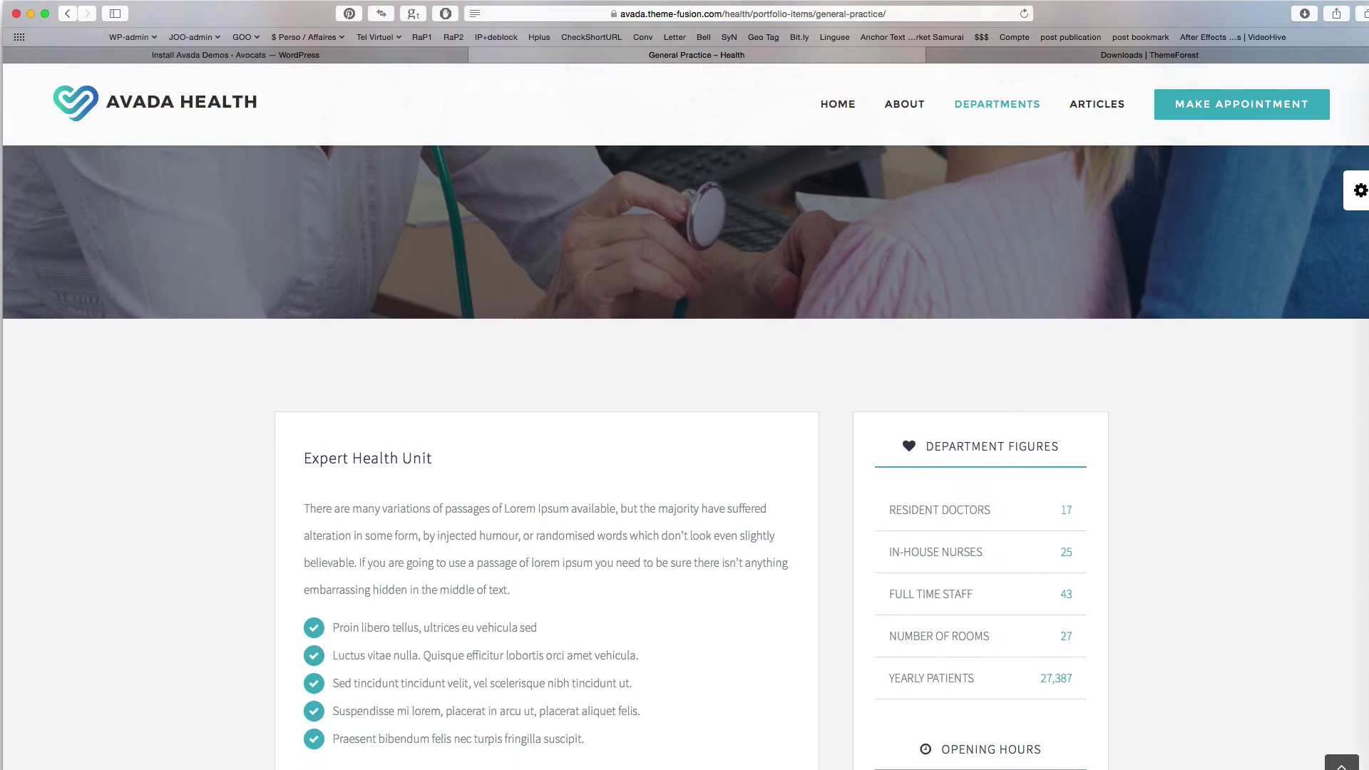
pyautogui.scroll(-5, 1358, 322)
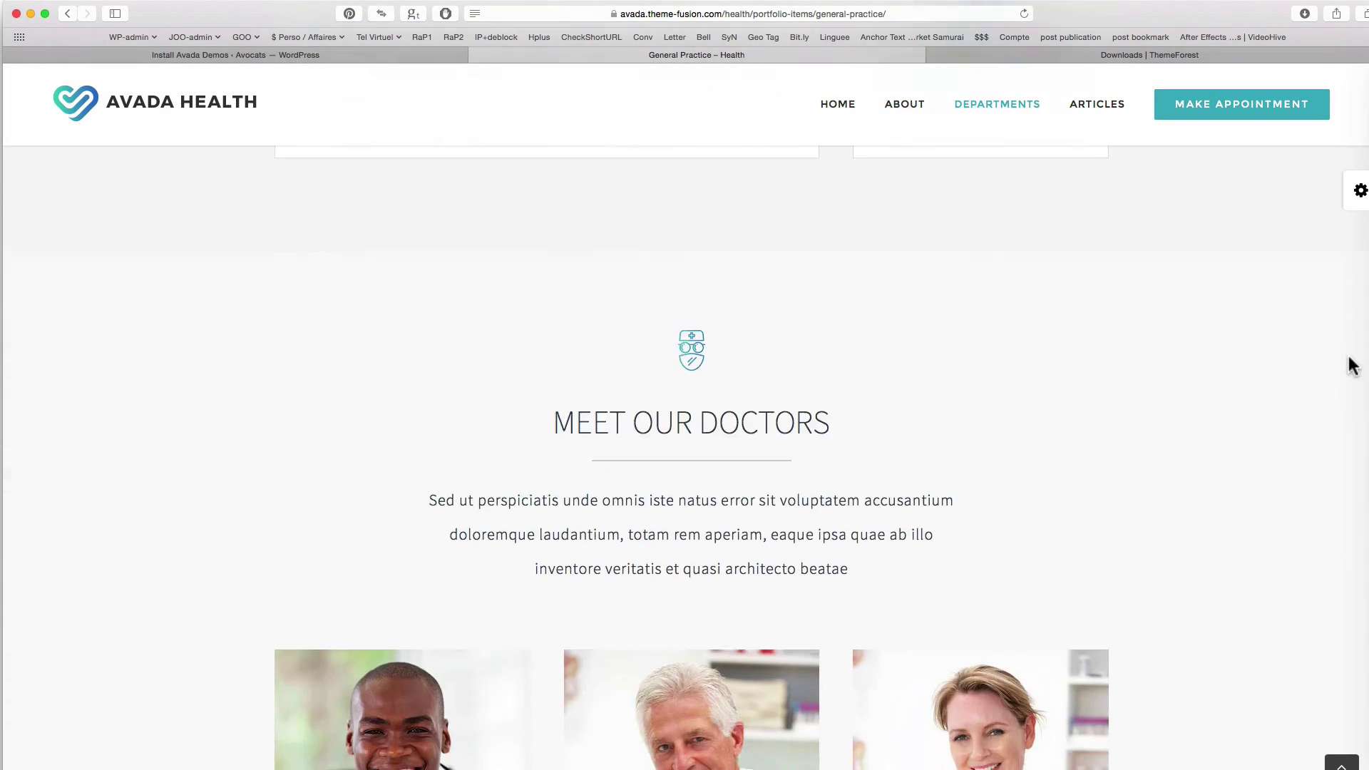
pyautogui.press('Home')
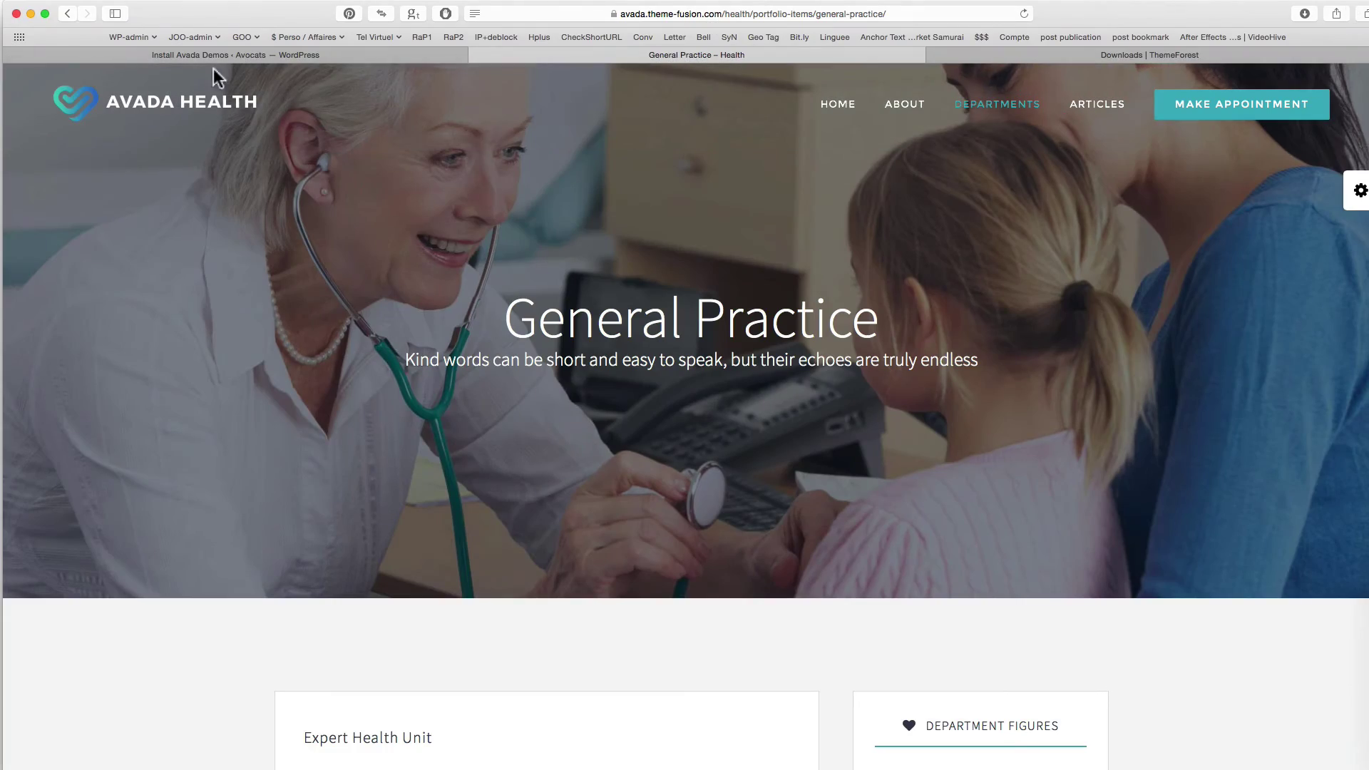
pyautogui.click(477, 55)
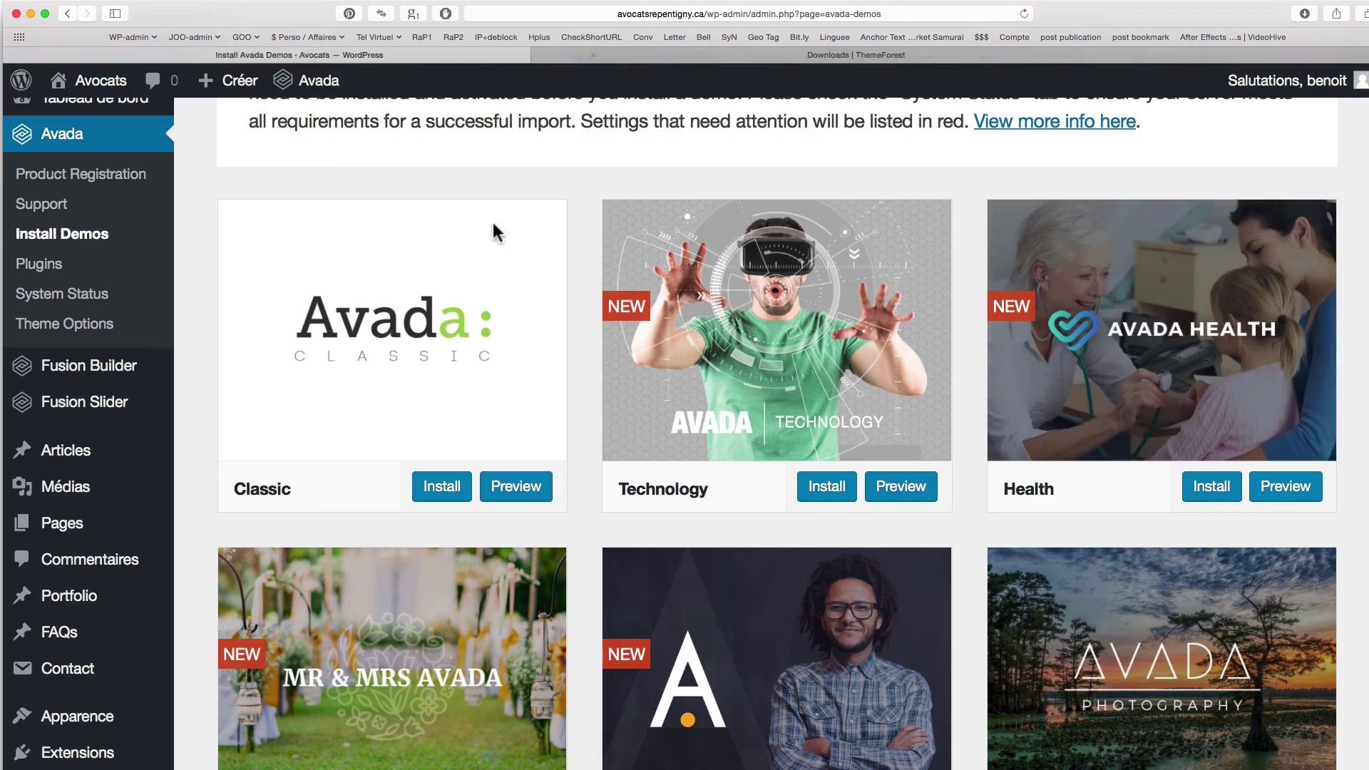
# Find the Law demo in Avada's demo list and install it, accepting the import of its demo content.
pyautogui.scroll(-12, 777, 428)
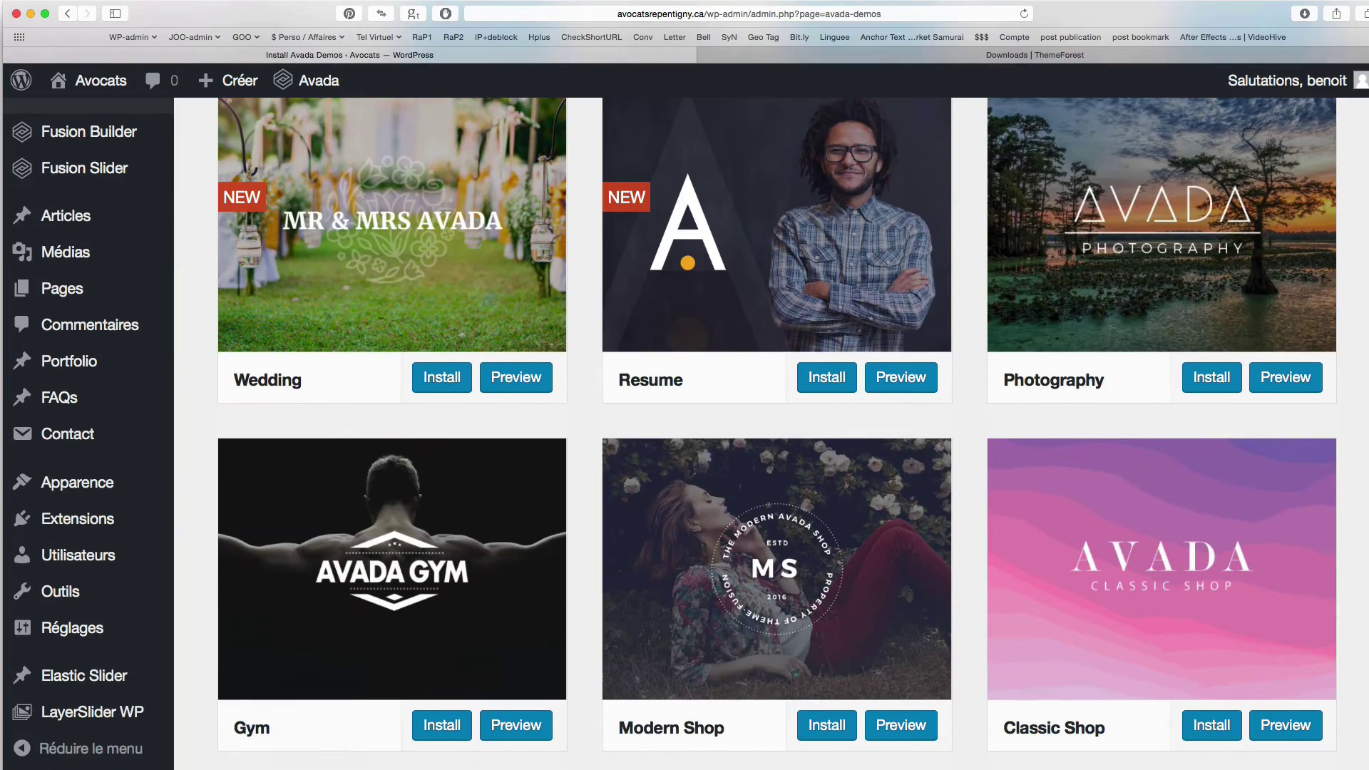
pyautogui.scroll(-5, 1365, 513)
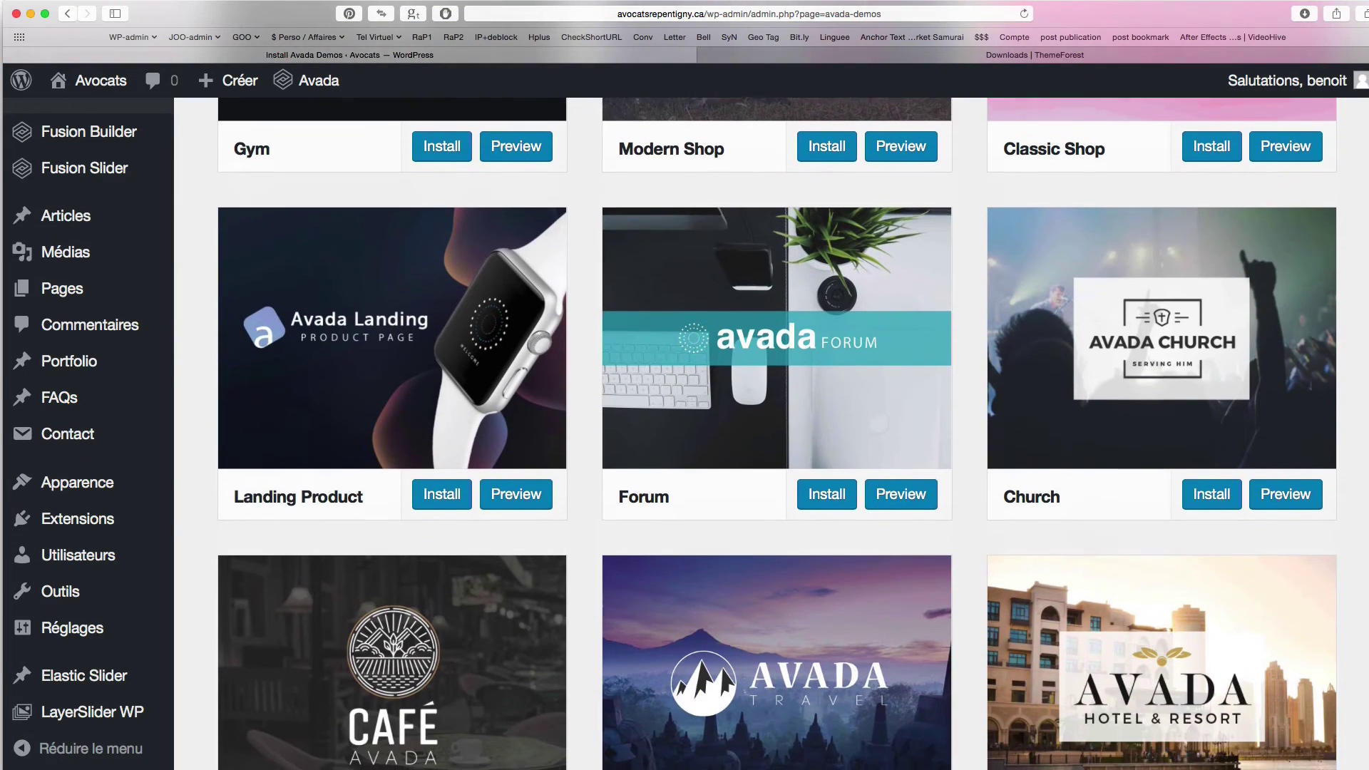
pyautogui.scroll(-4, 1364, 514)
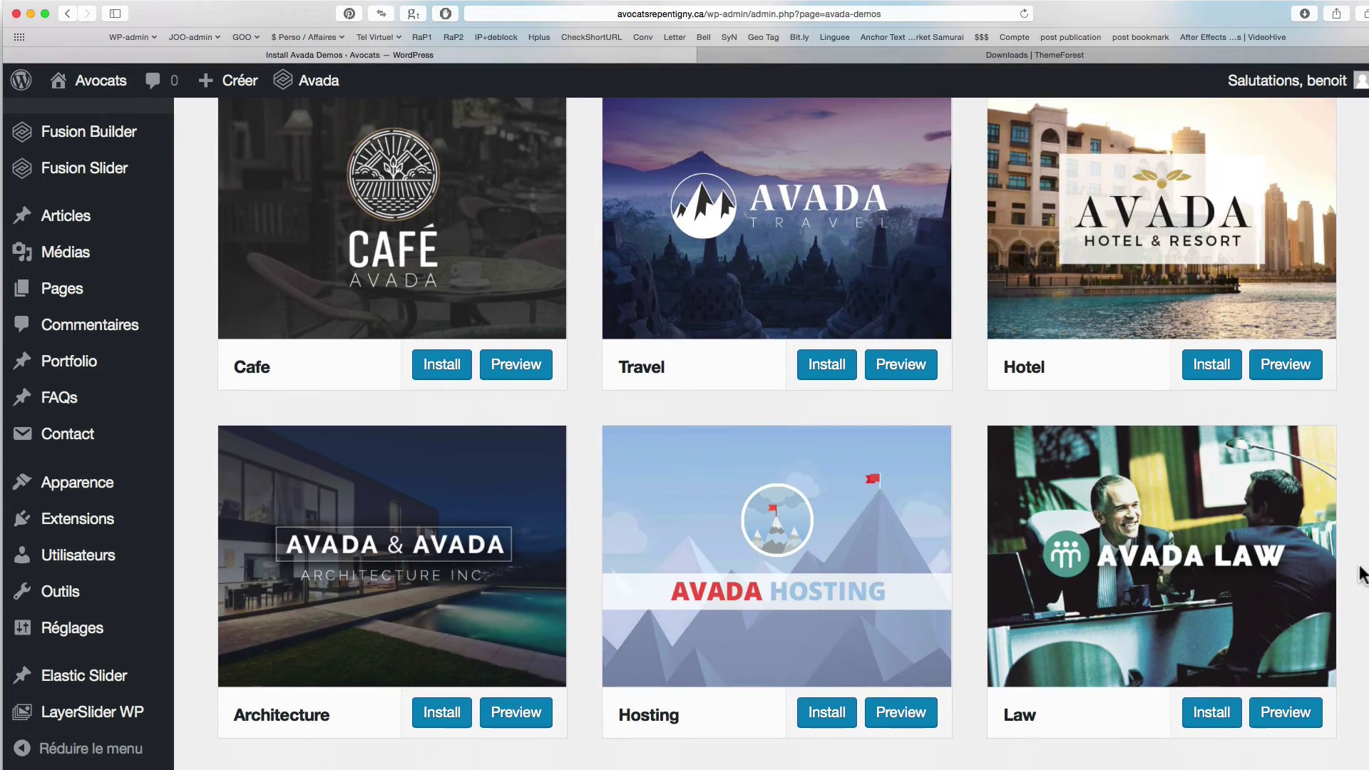
pyautogui.scroll(-5, 1360, 570)
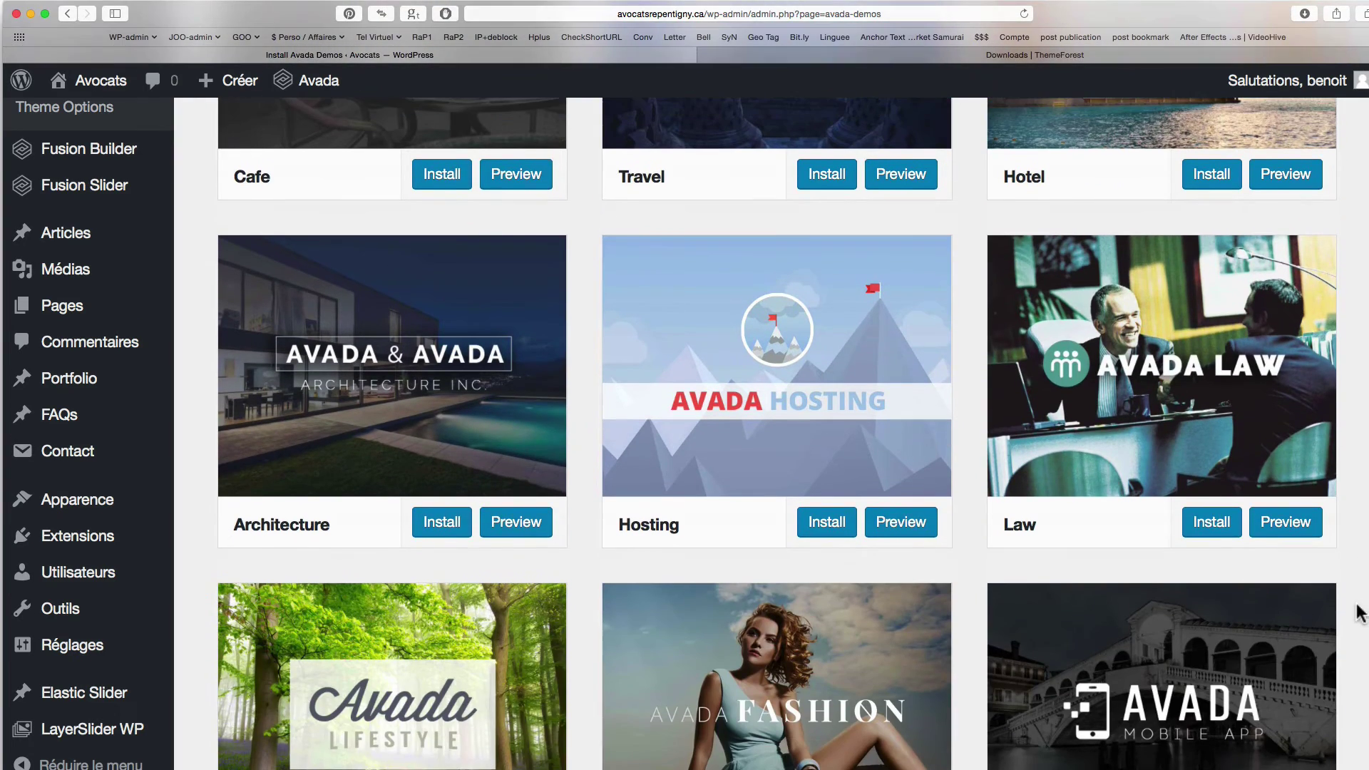
pyautogui.click(1213, 525)
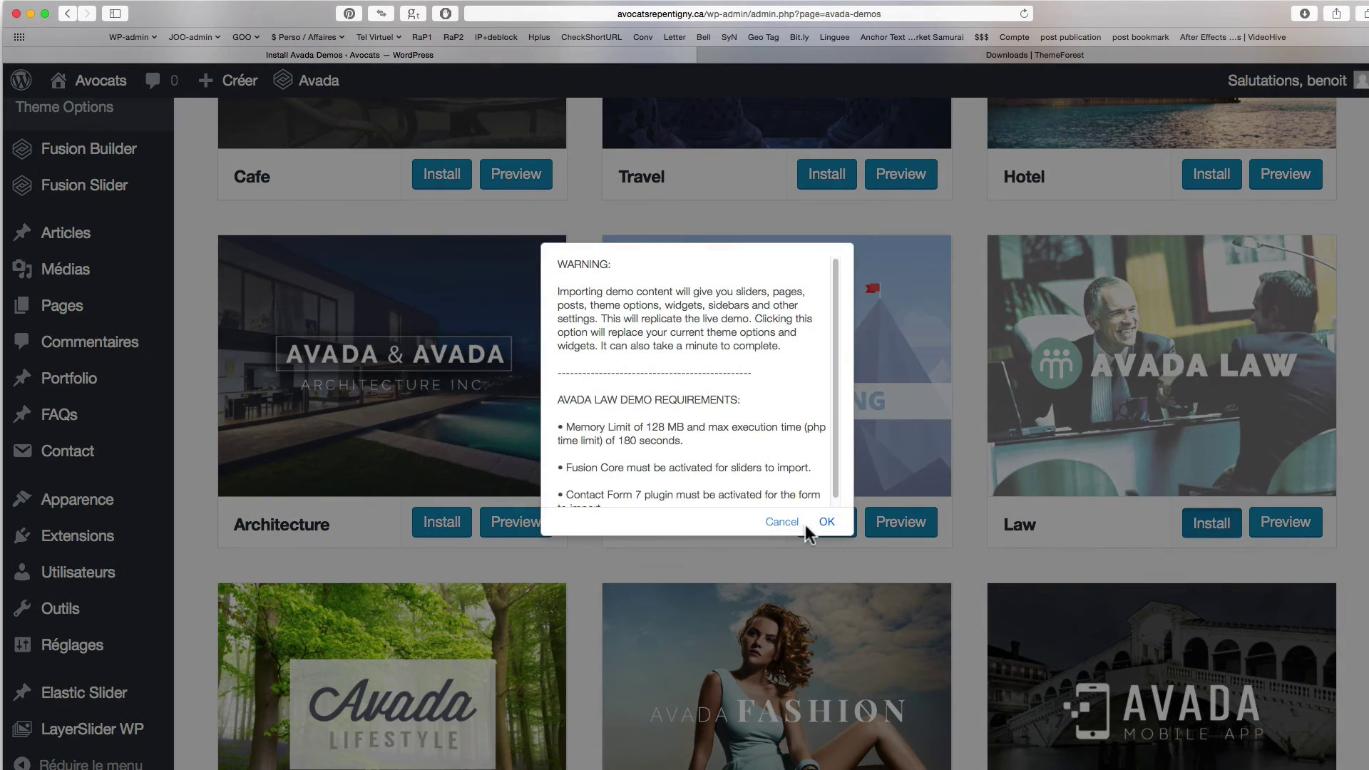
pyautogui.click(827, 522)
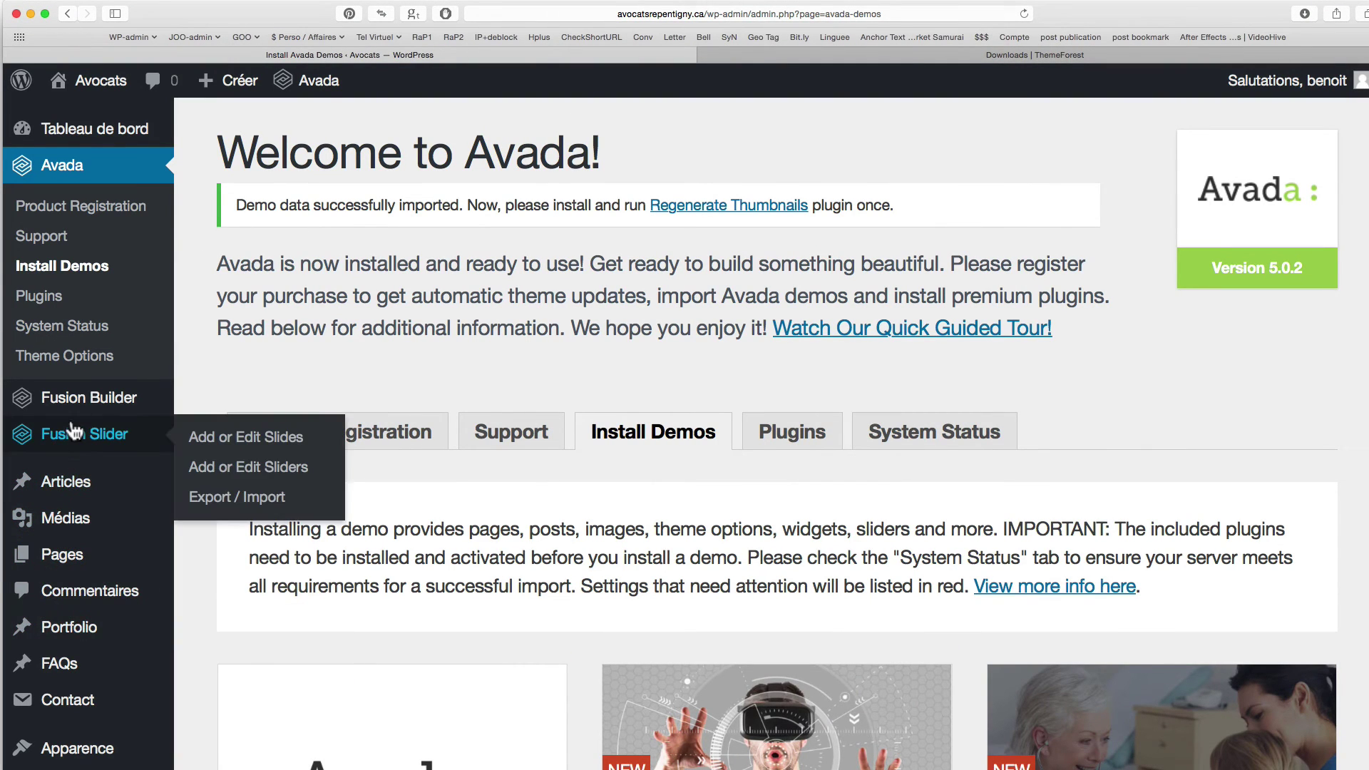
# Check the site's navigation menu structure and the installed themes in the Appearance settings.
pyautogui.scroll(-3, 144, 564)
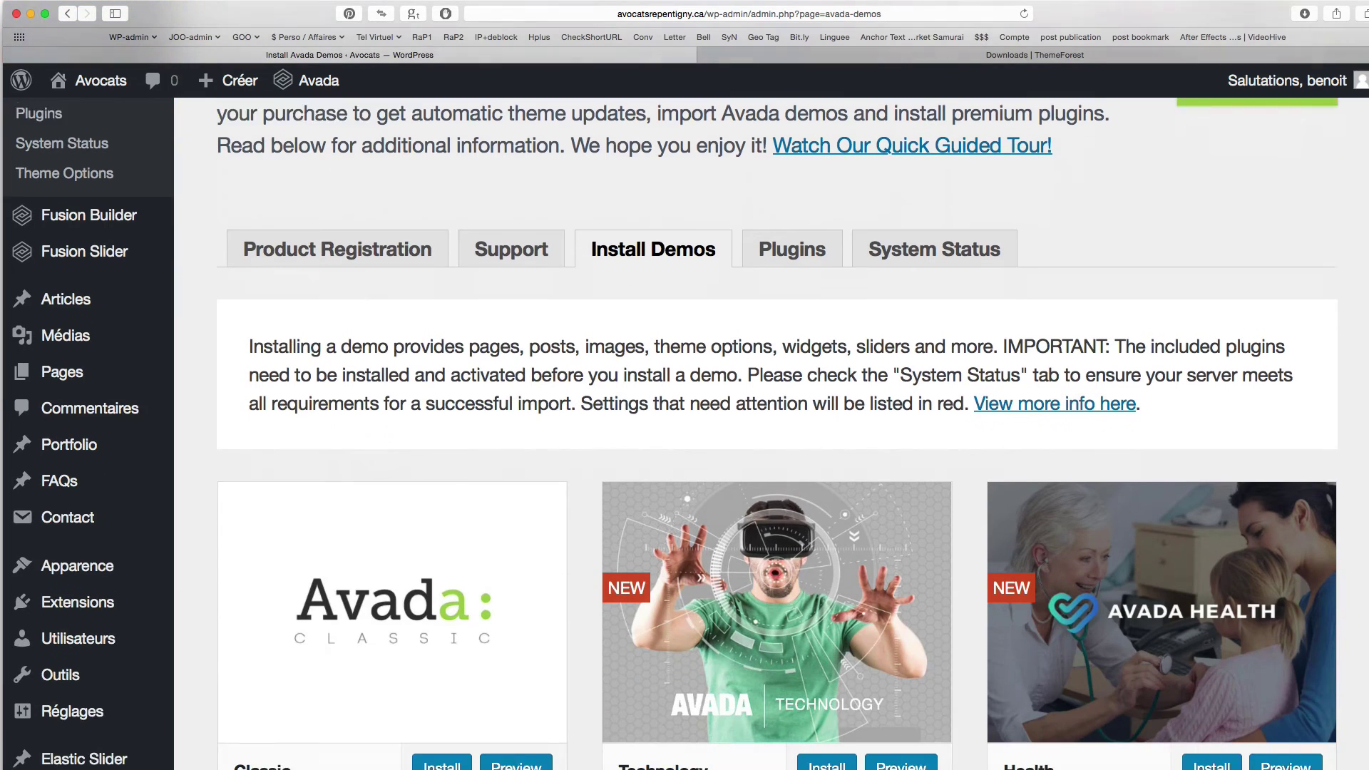
pyautogui.moveTo(76, 561)
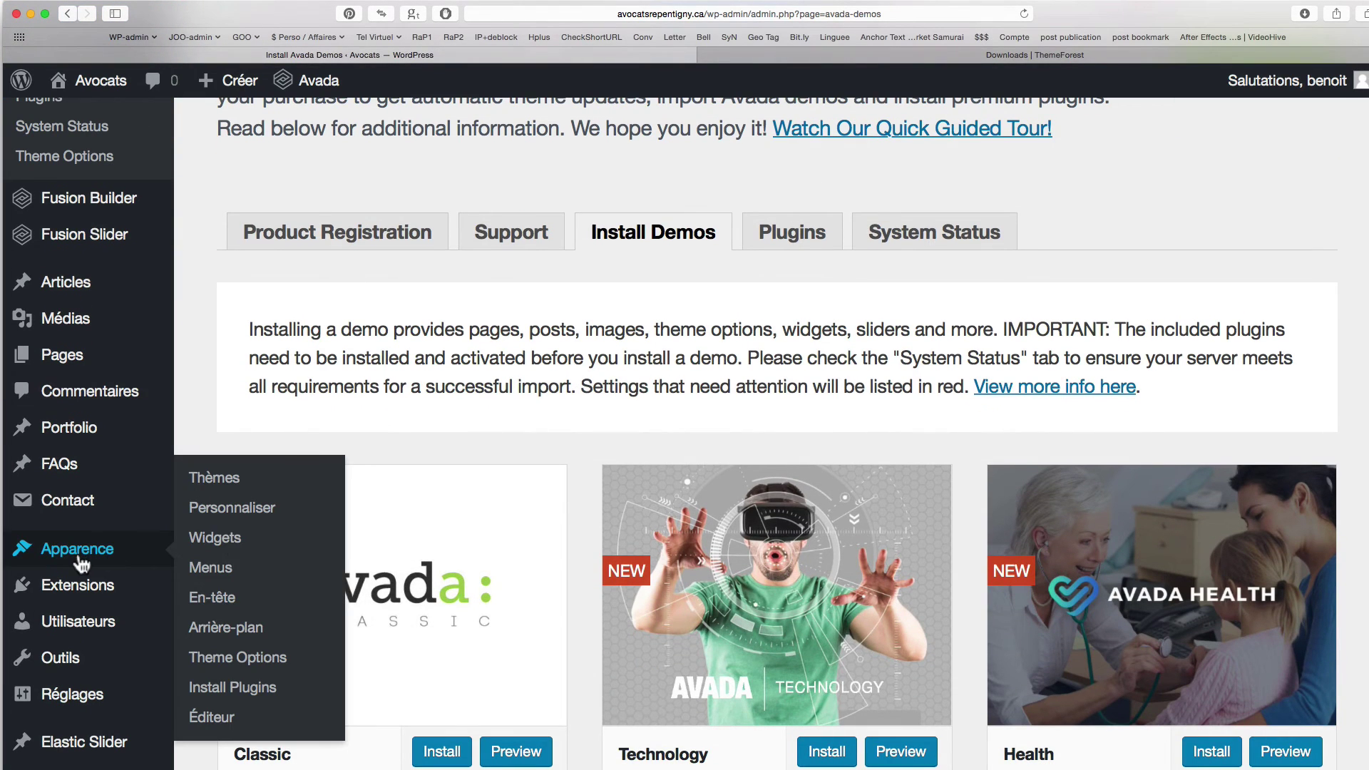
pyautogui.click(218, 568)
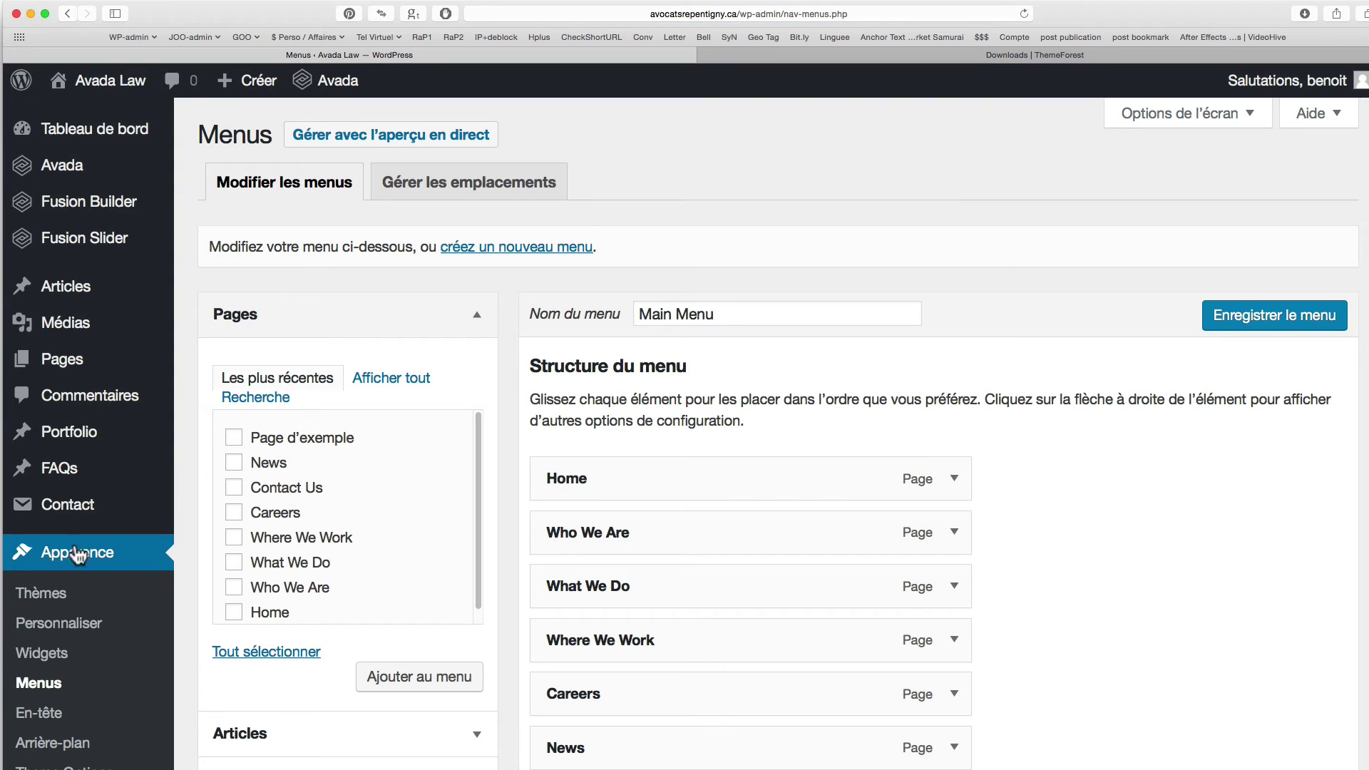
pyautogui.click(44, 592)
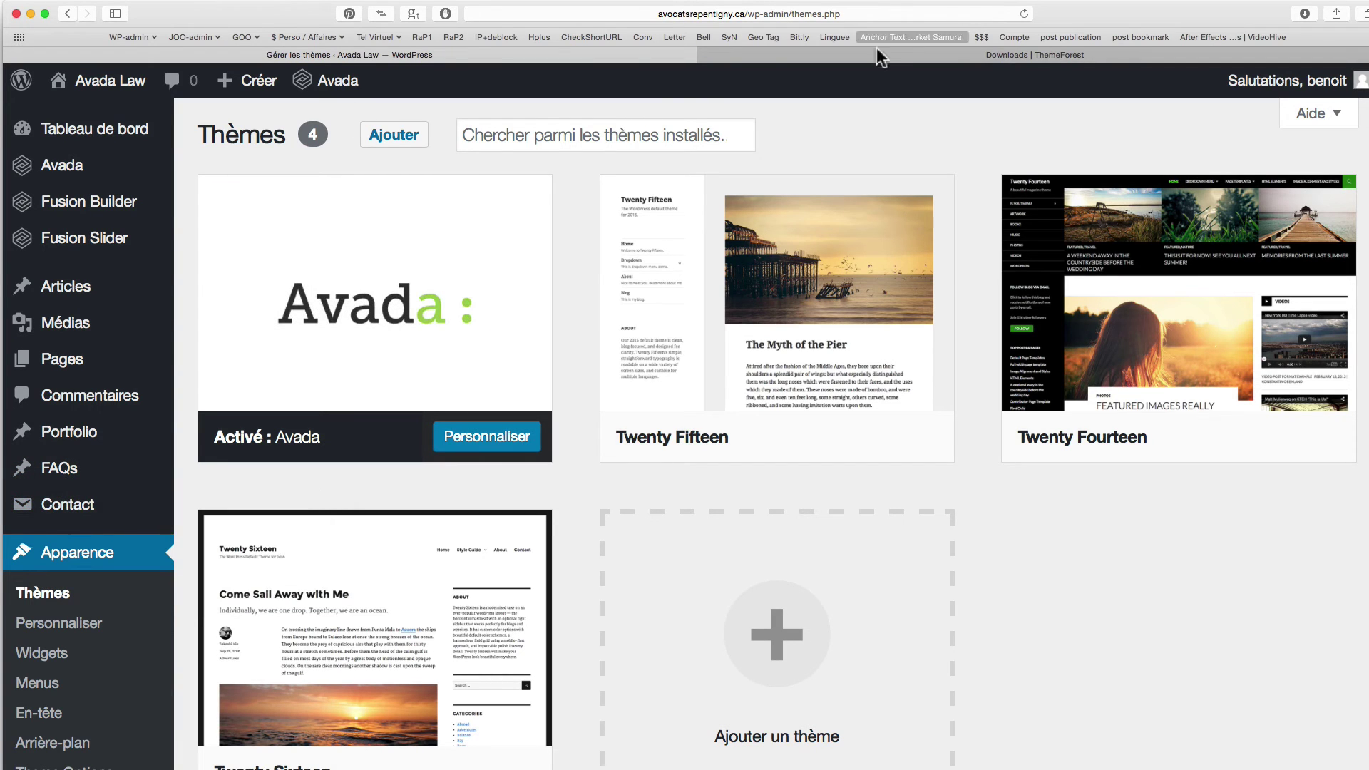
pyautogui.click(707, 15)
pyautogui.click(194, 107)
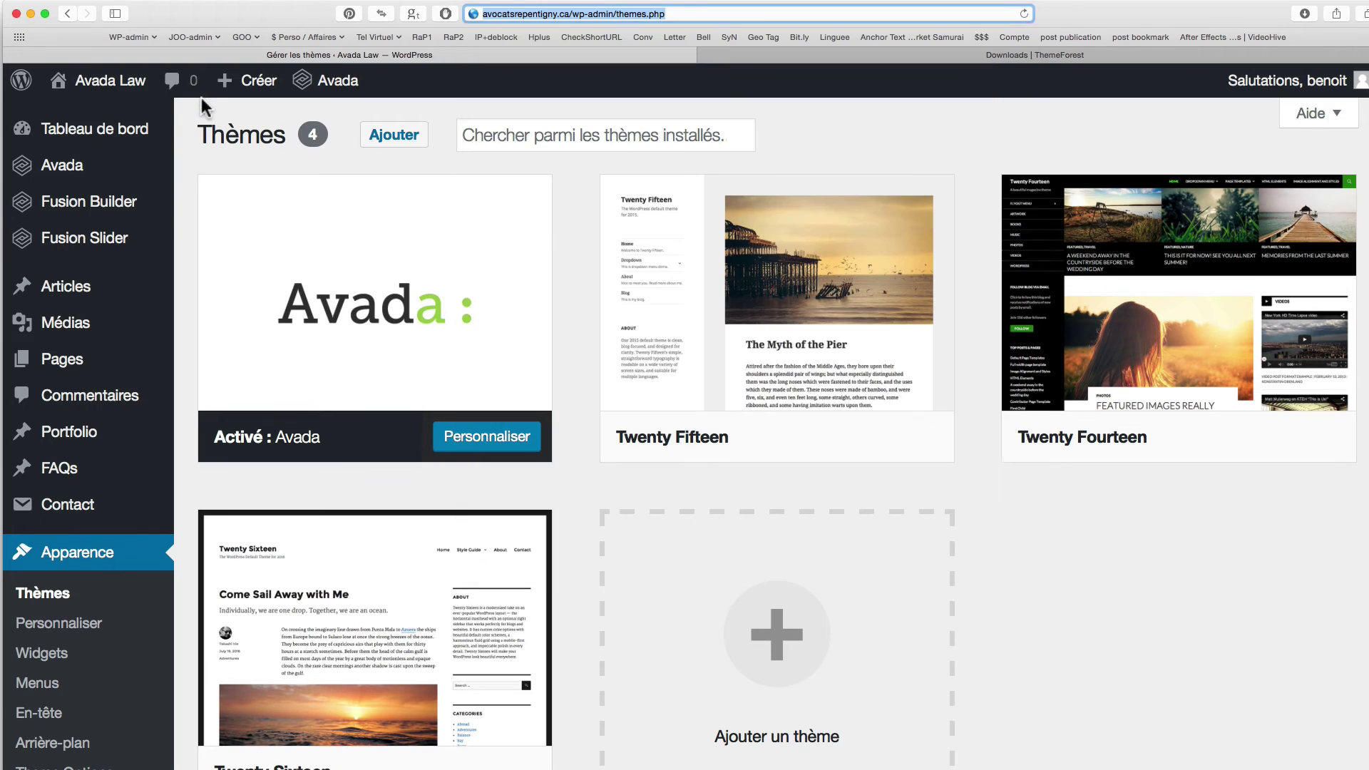
# View the live site's home page with the imported Law demo content and look through its sections.
pyautogui.click(100, 120)
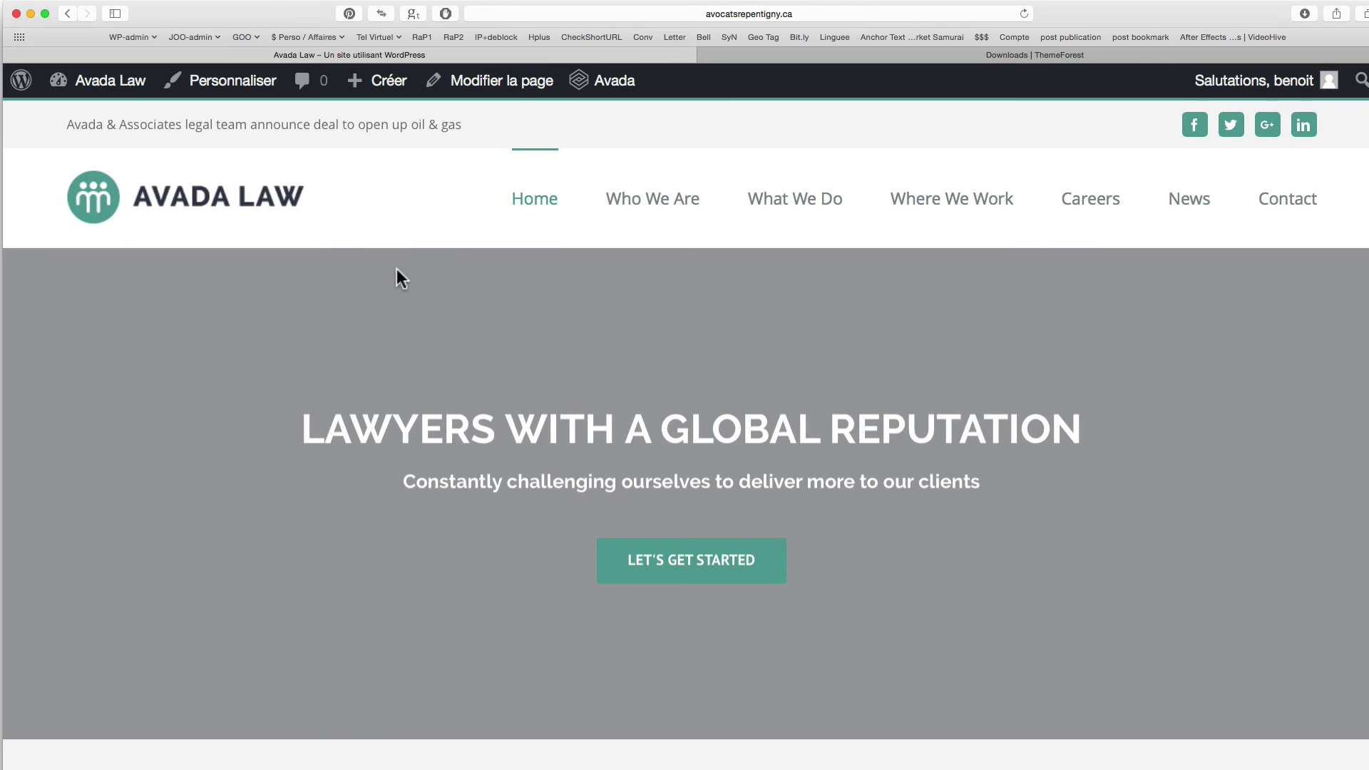
pyautogui.scroll(-15, 1367, 266)
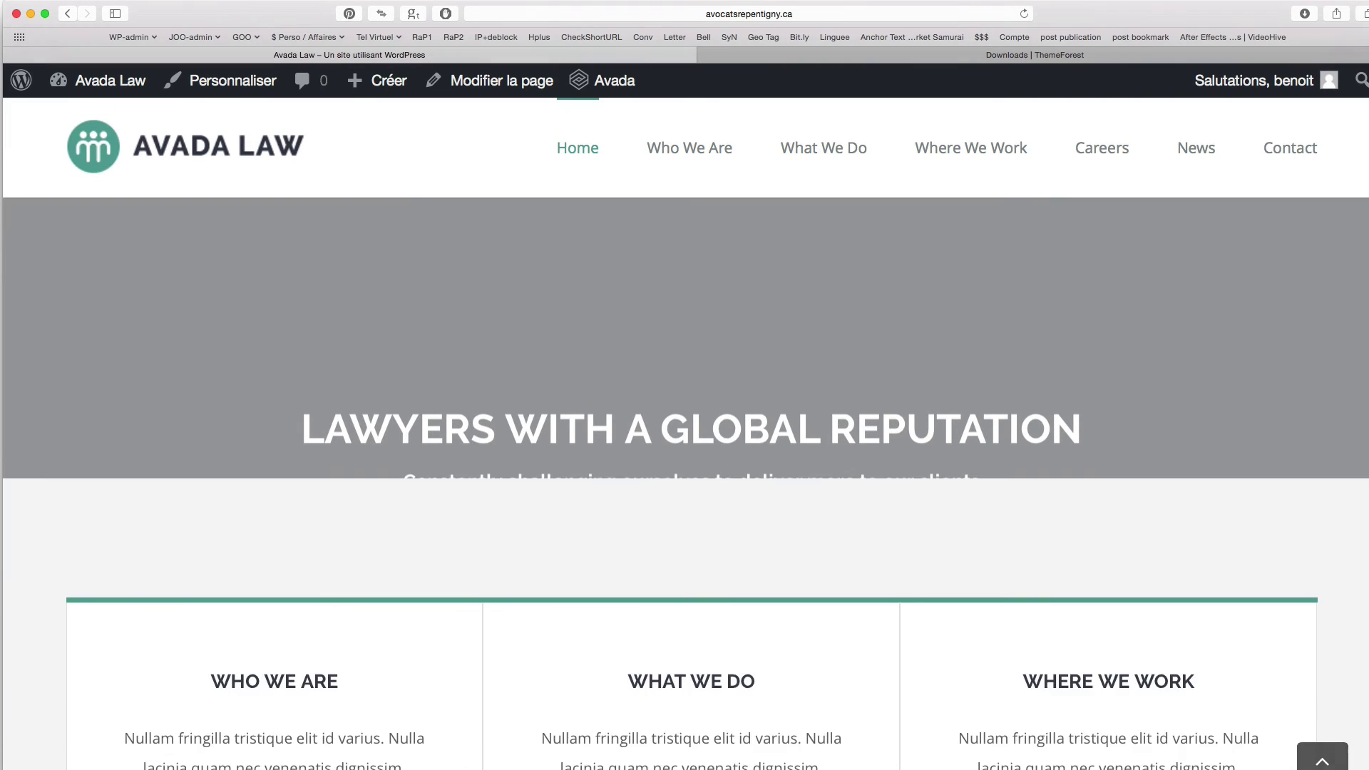
pyautogui.scroll(-5, 1363, 306)
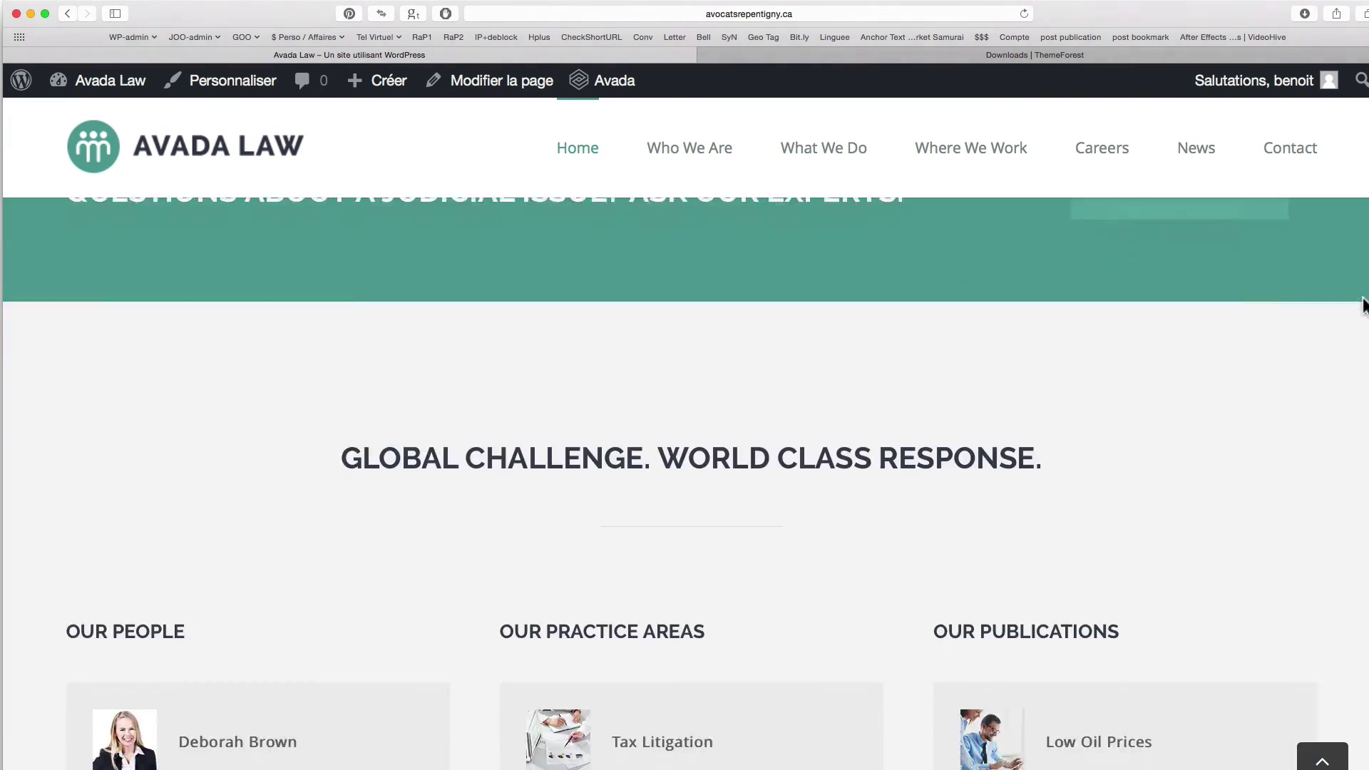
pyautogui.scroll(20, 1363, 305)
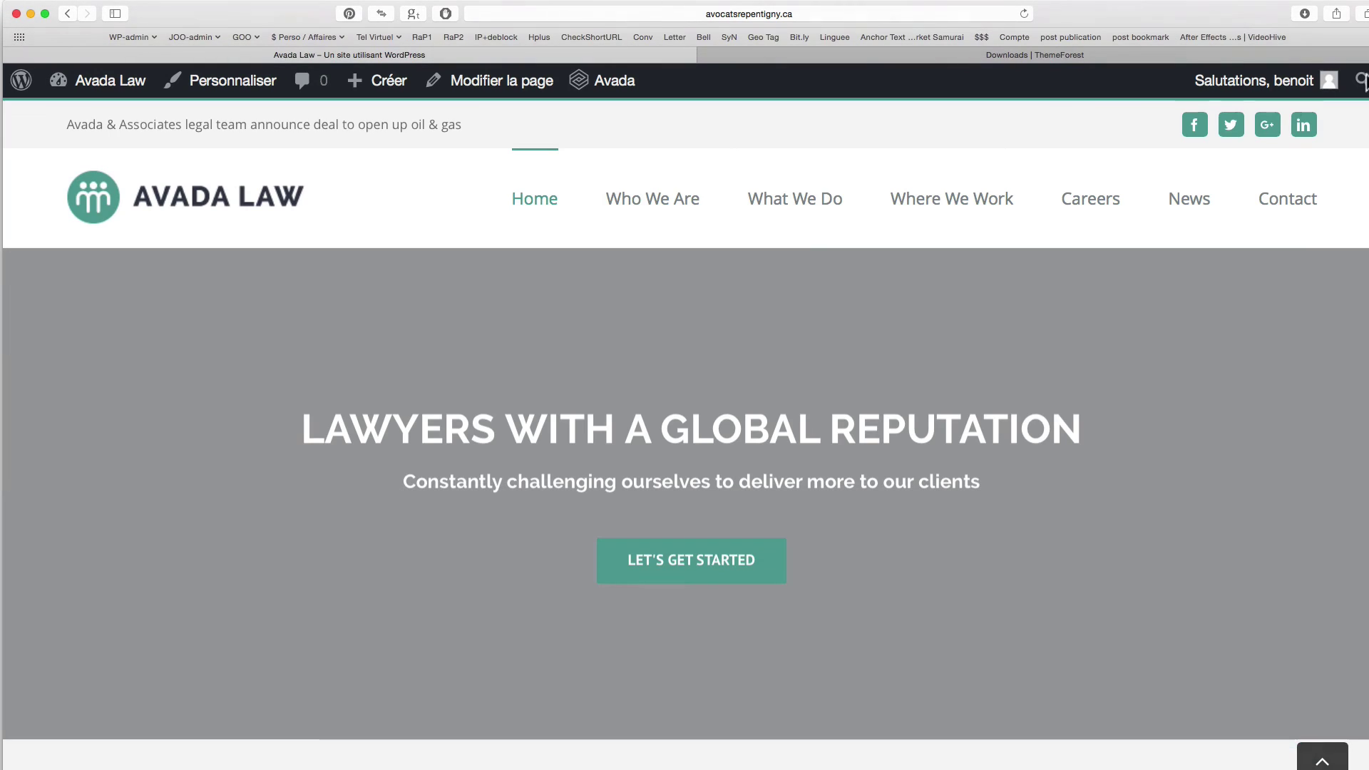
# Look through the site's Who We Are page, including its text blocks and team profiles.
pyautogui.click(638, 208)
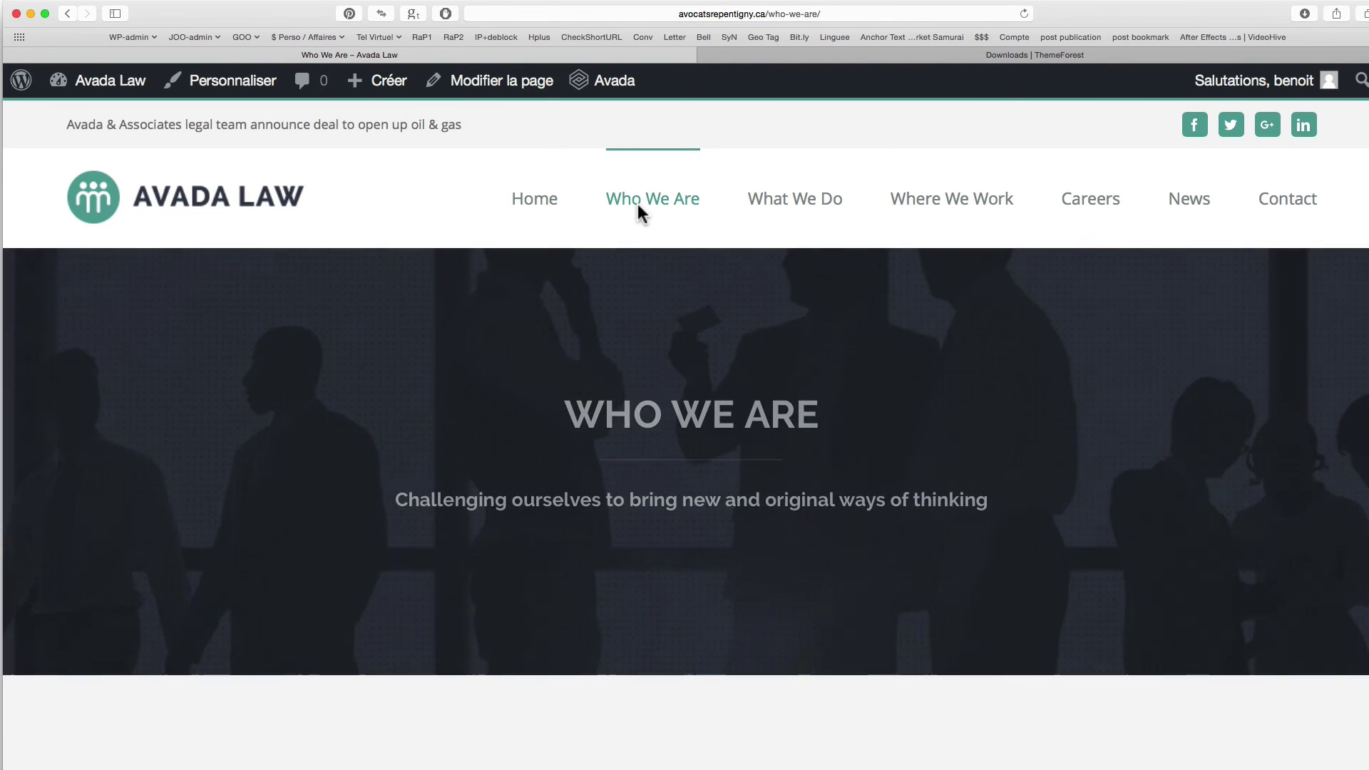
pyautogui.scroll(-10, 1324, 322)
pyautogui.scroll(-15, 709, 483)
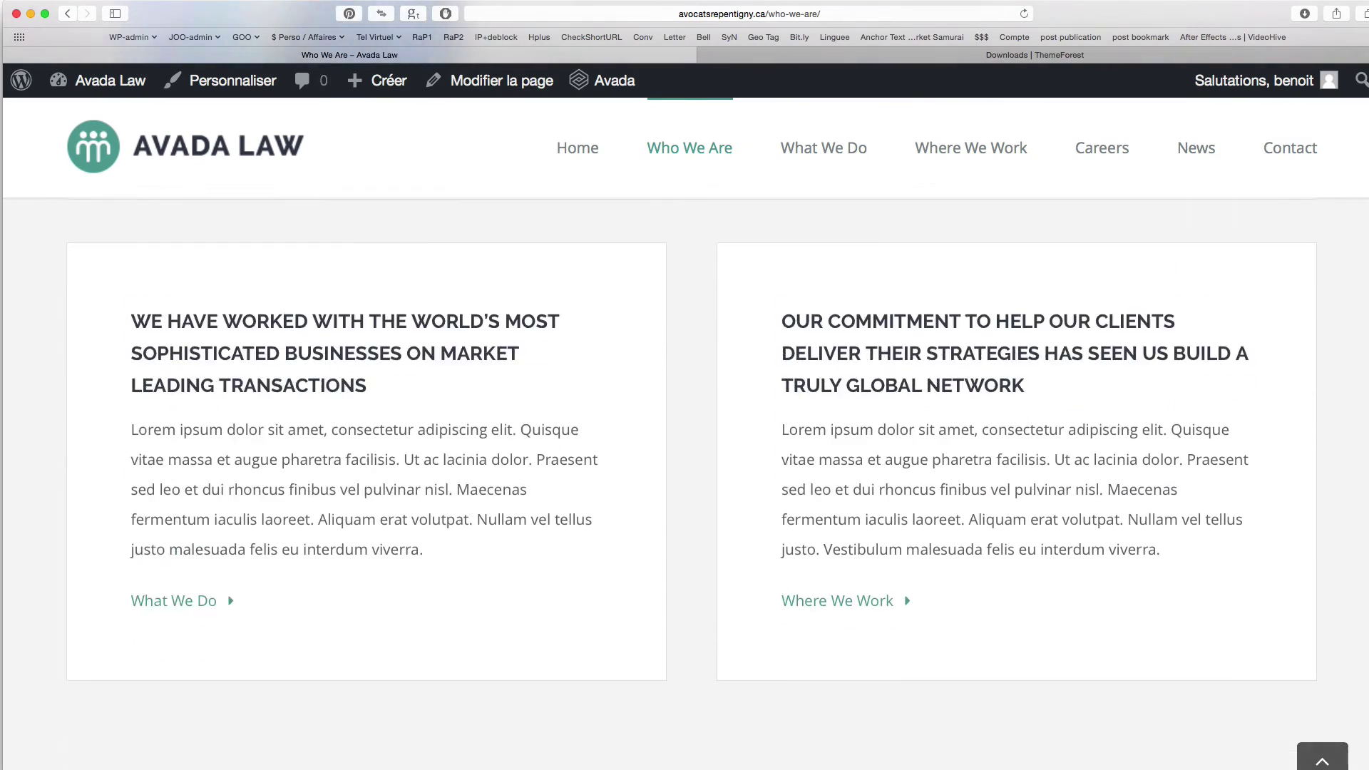
pyautogui.scroll(-3, 709, 484)
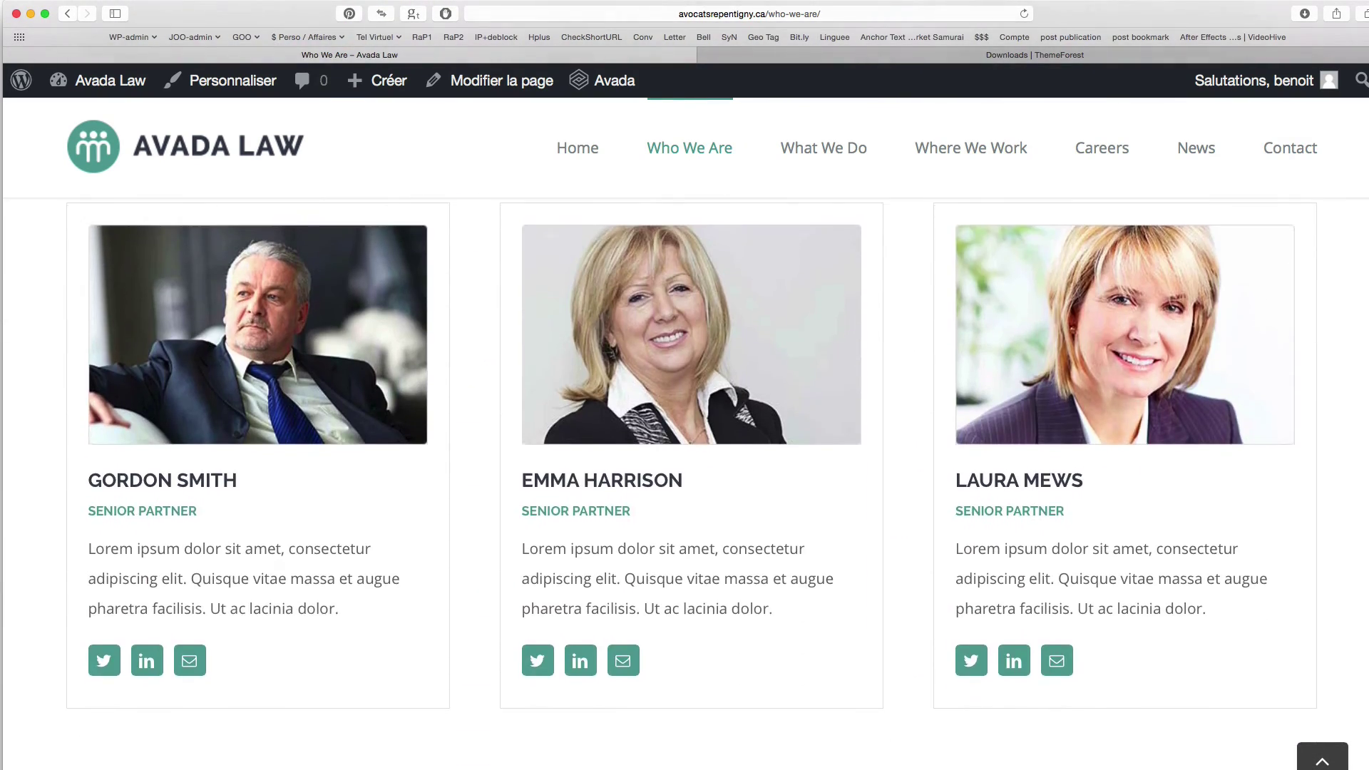
pyautogui.scroll(20, 709, 484)
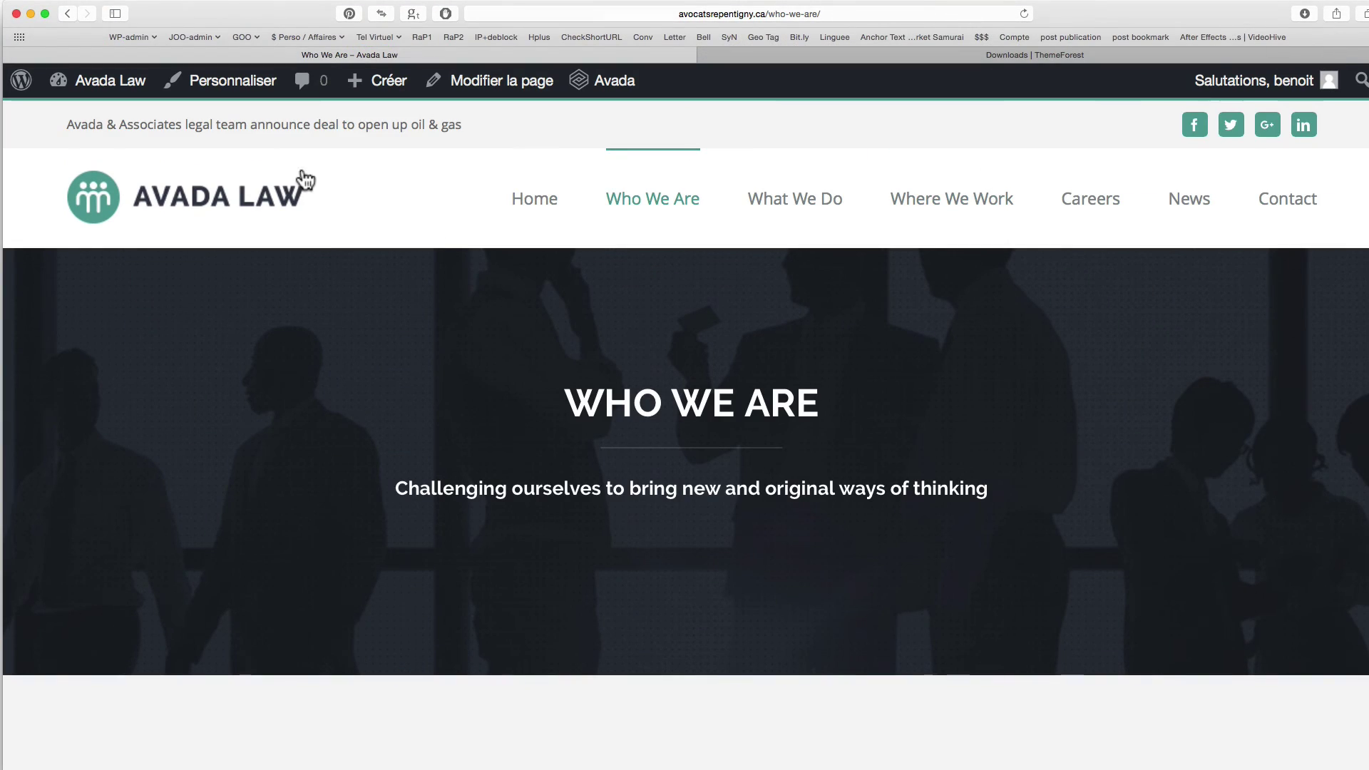
# Return to the site's administration and install a new theme from the file Avada-Child-Theme.zip.
pyautogui.moveTo(106, 87)
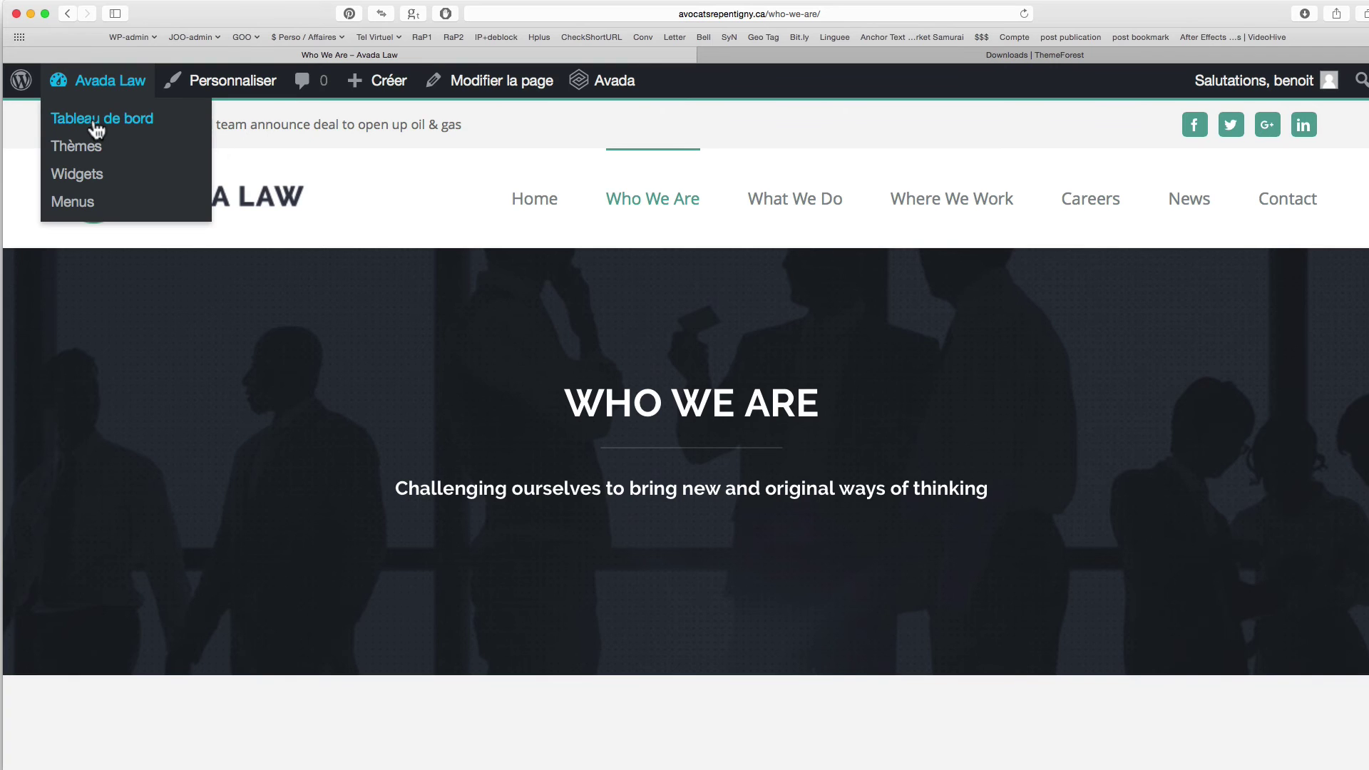
pyautogui.click(97, 123)
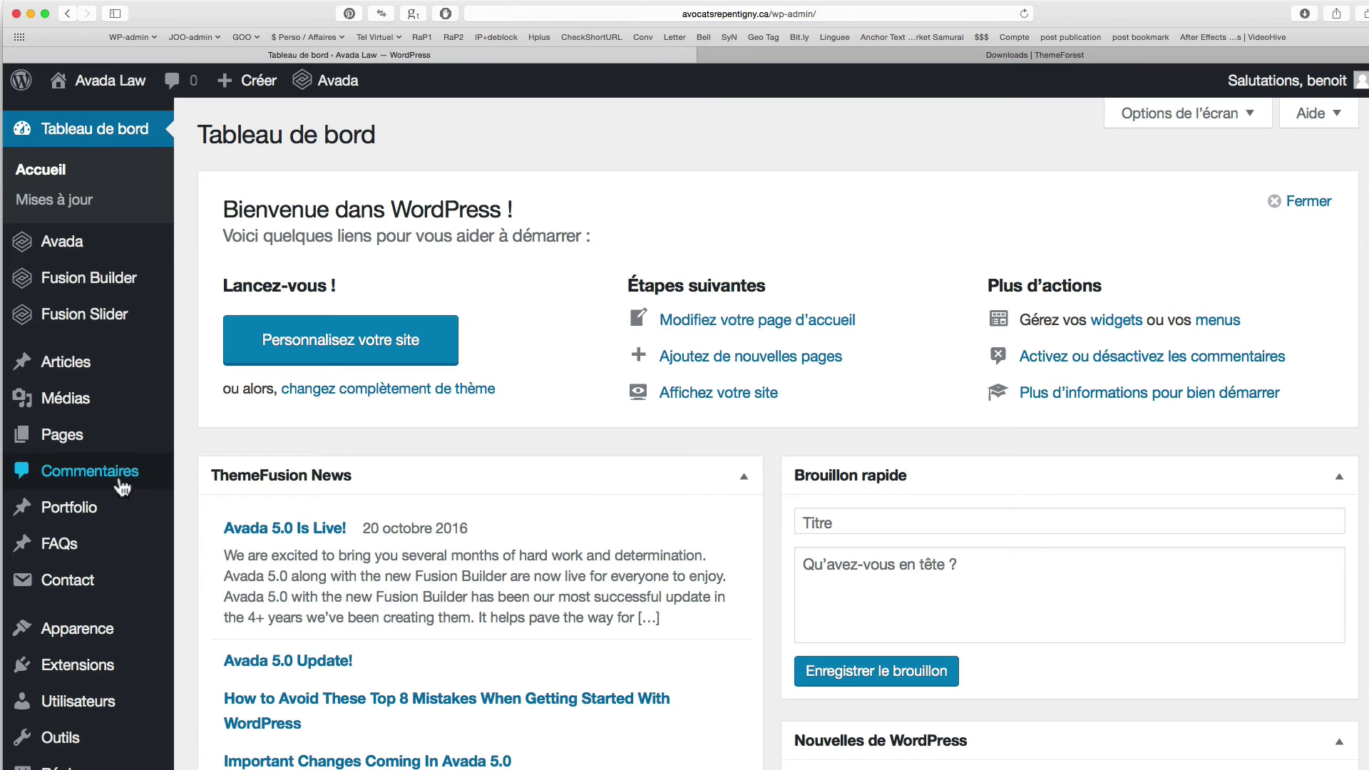
pyautogui.moveTo(90, 503)
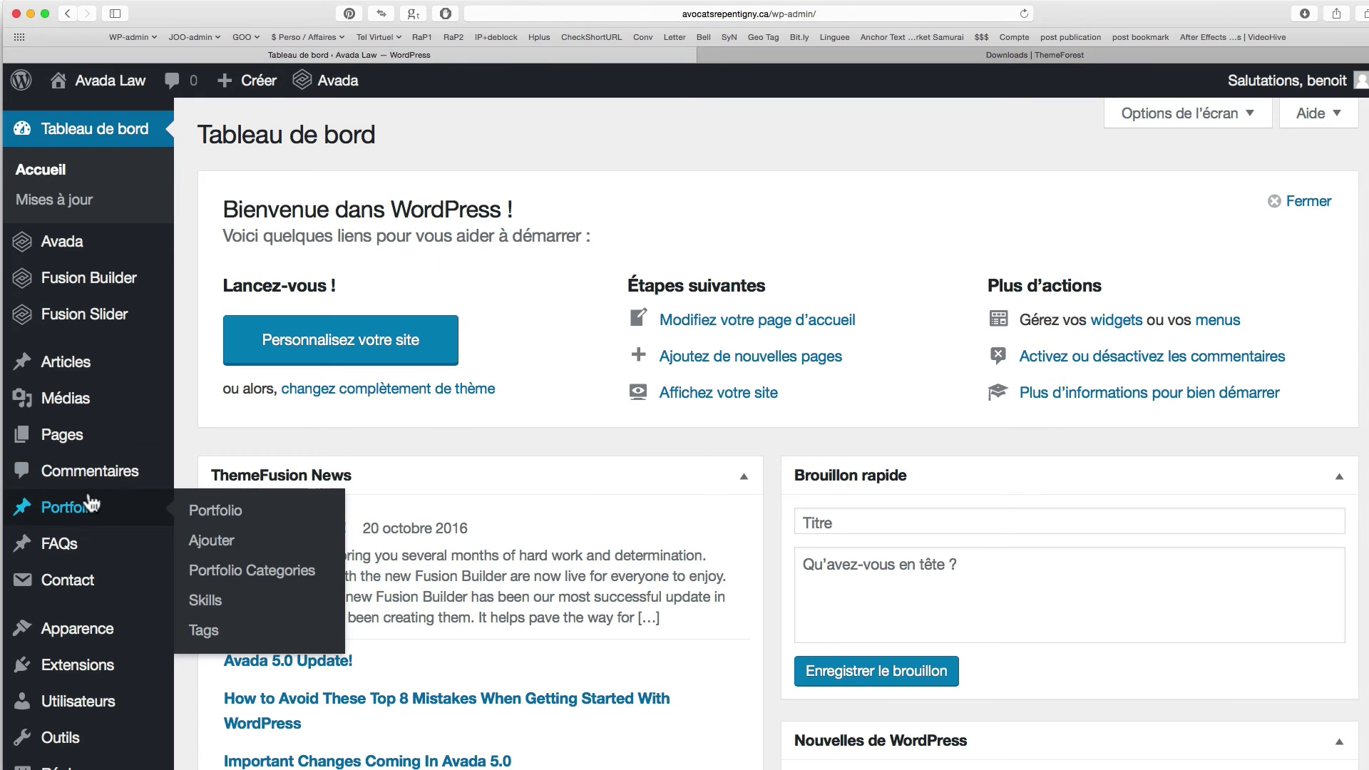
pyautogui.moveTo(40, 632)
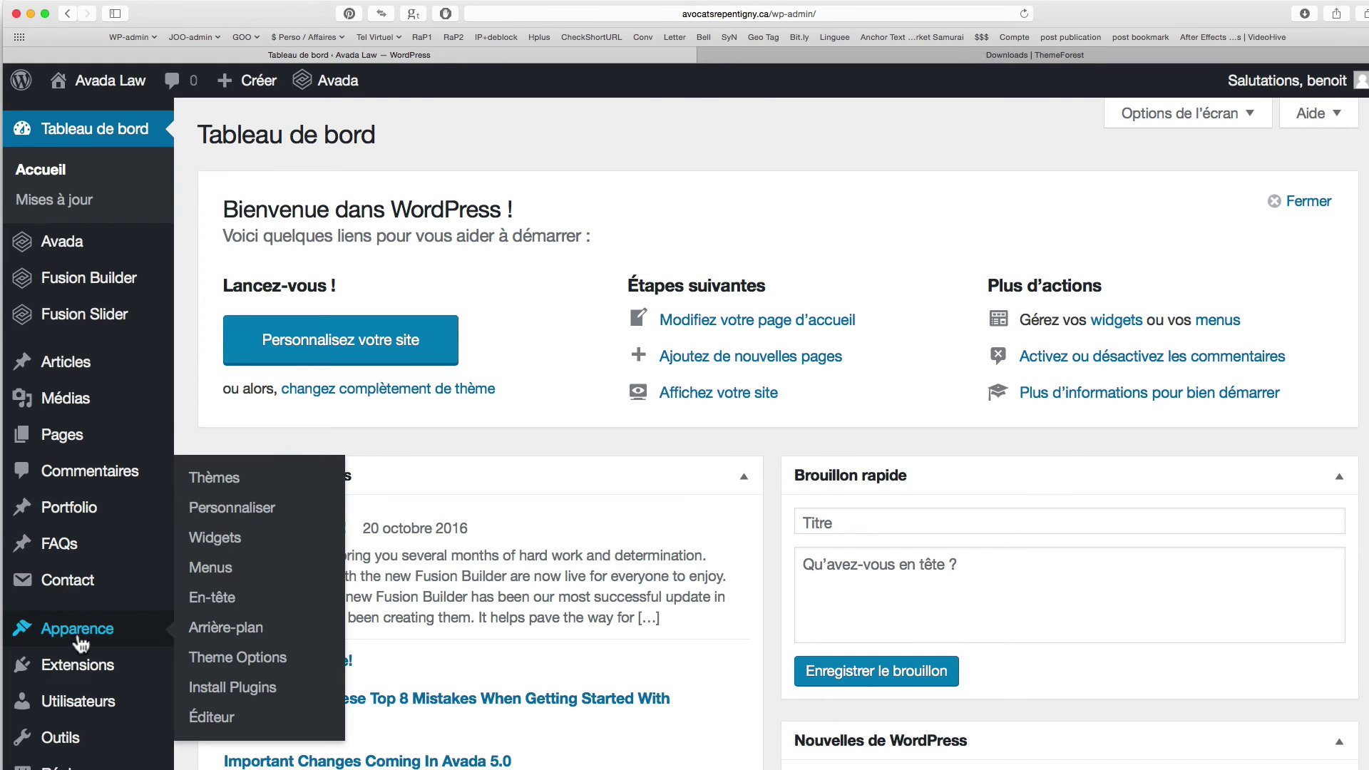
pyautogui.click(214, 477)
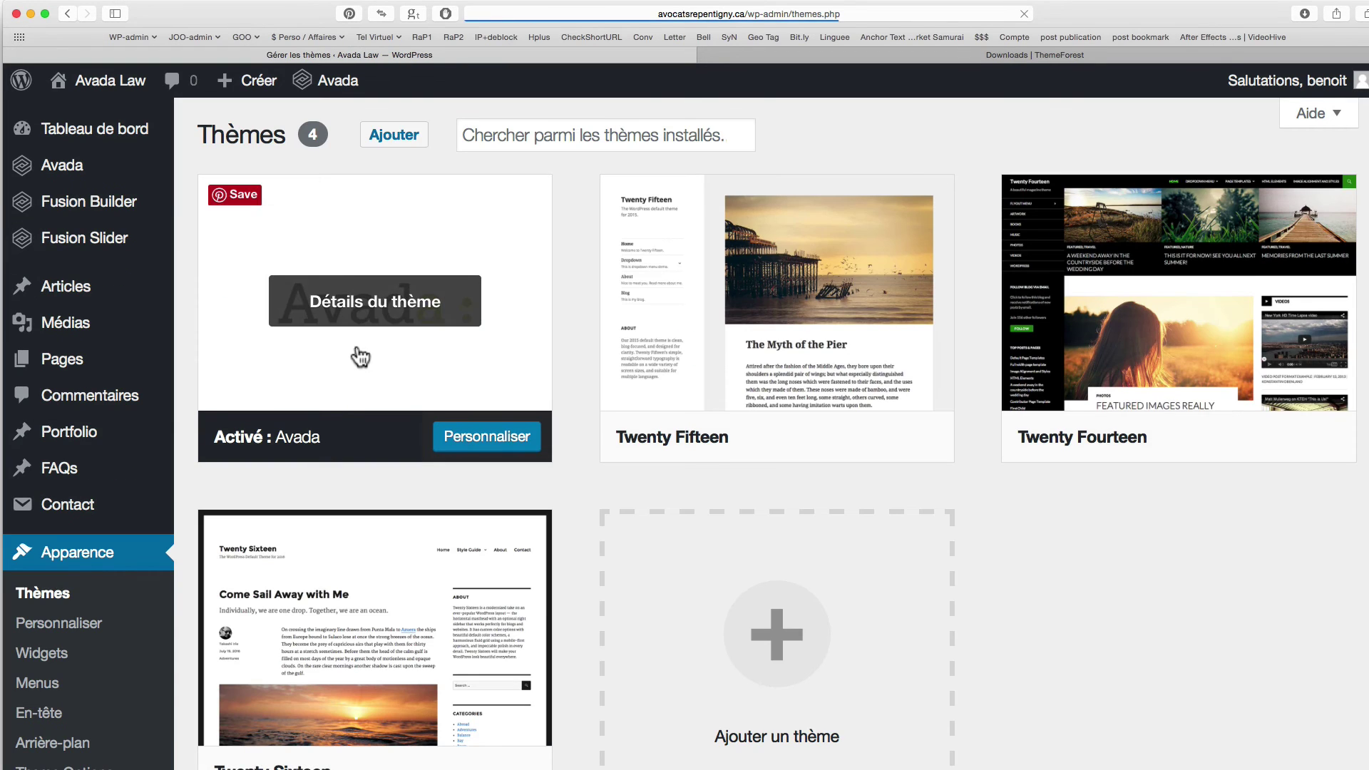
pyautogui.click(395, 139)
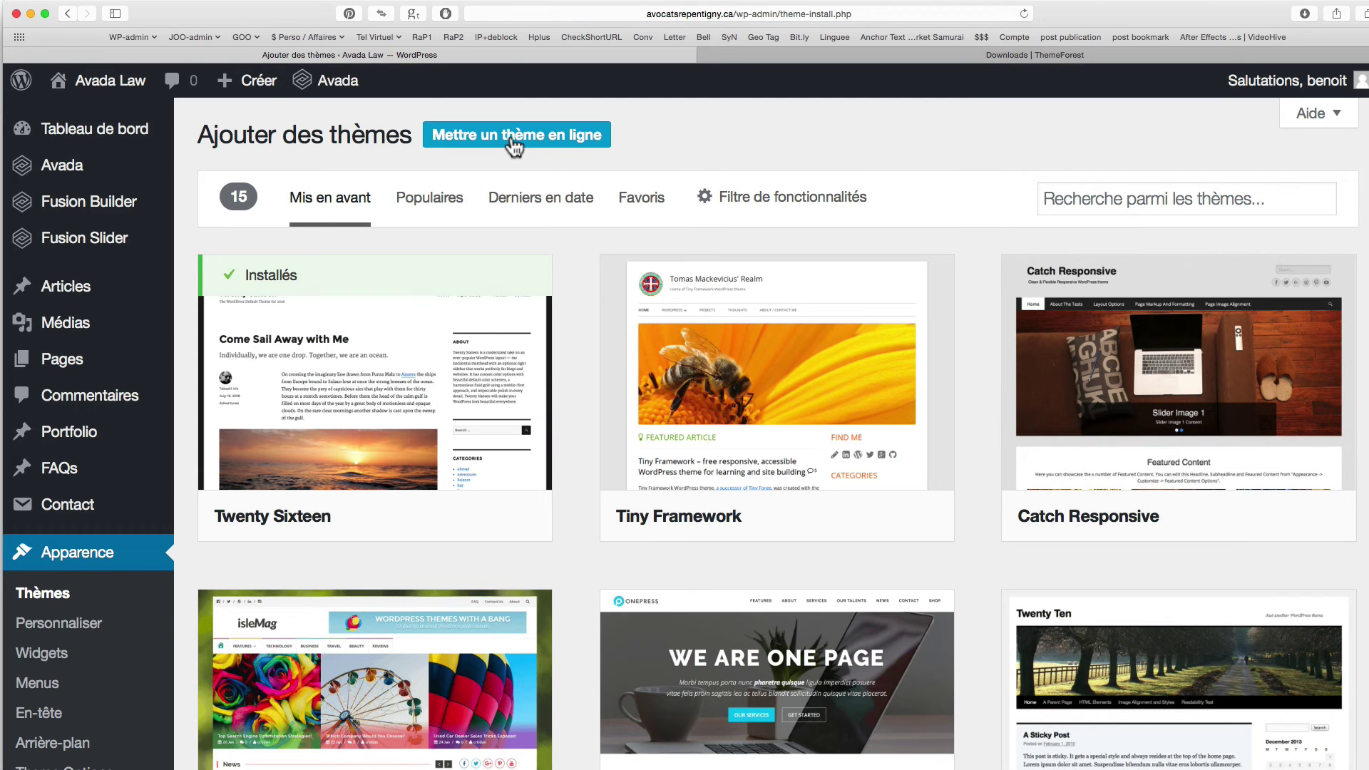
pyautogui.click(512, 146)
pyautogui.click(614, 330)
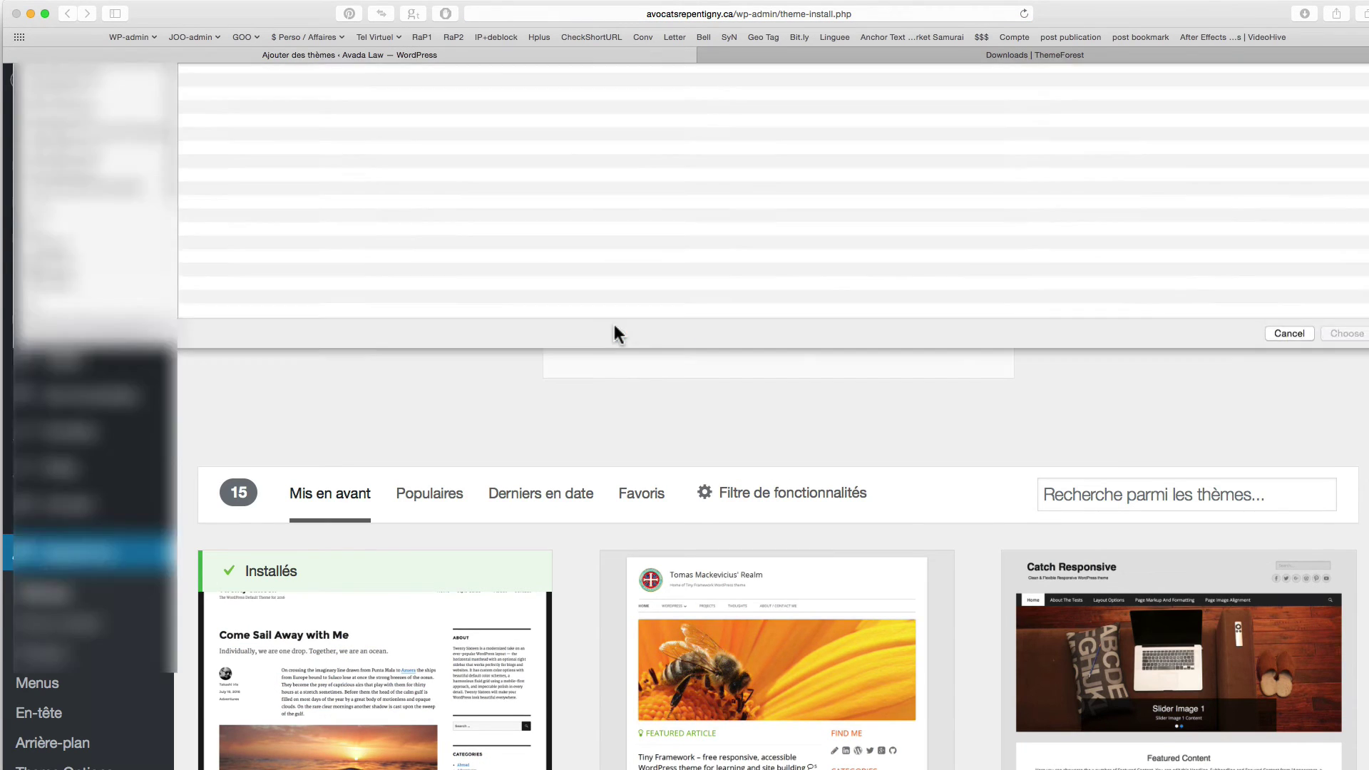
pyautogui.click(247, 136)
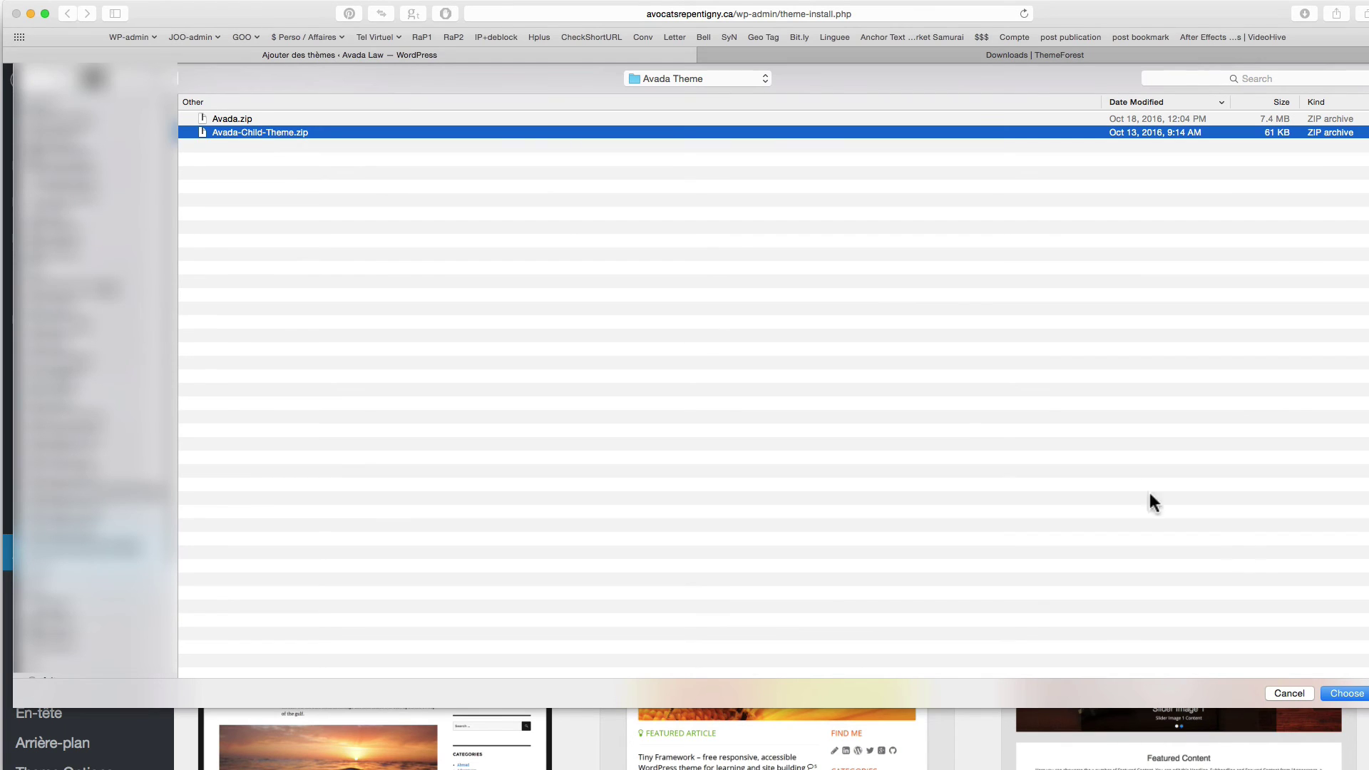
pyautogui.click(1341, 693)
pyautogui.click(883, 338)
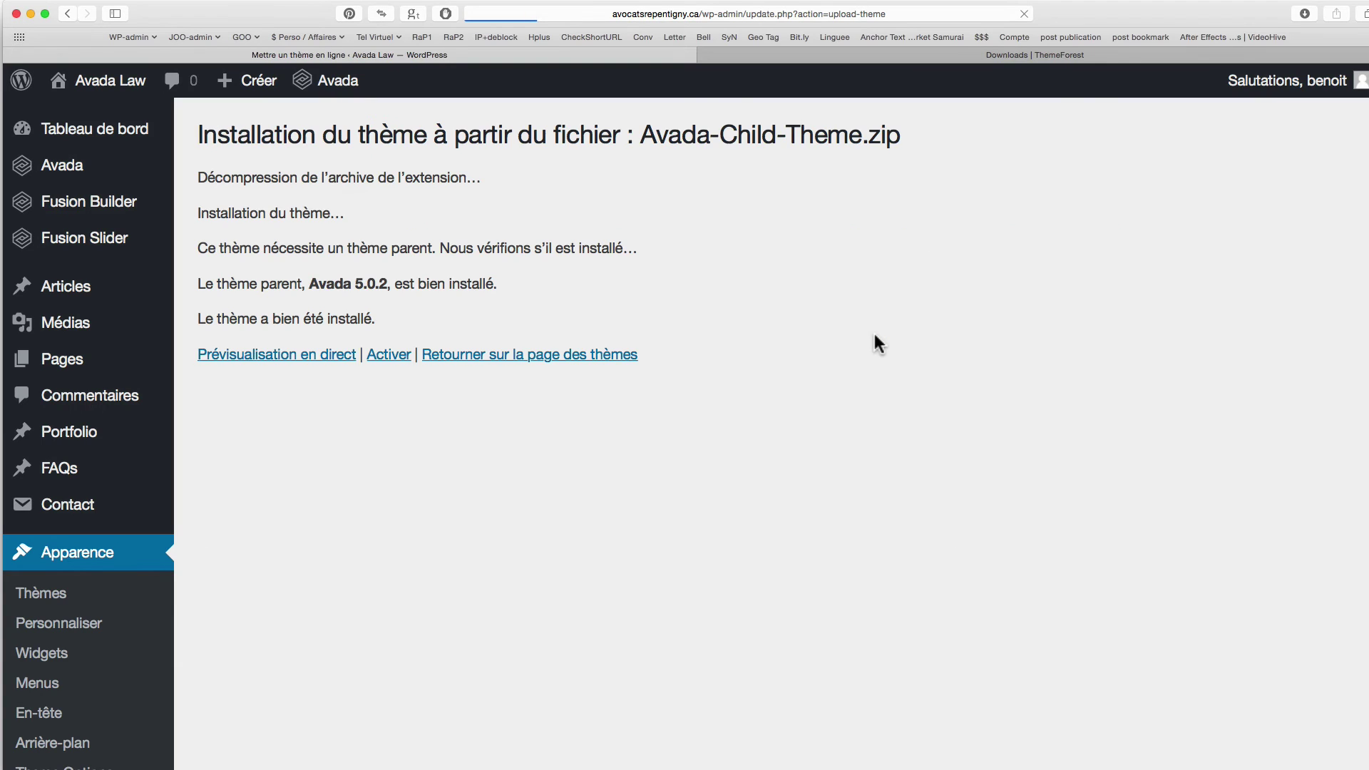
# Activate the Avada child theme and check it in the installed themes list and on the live home page.
pyautogui.click(385, 356)
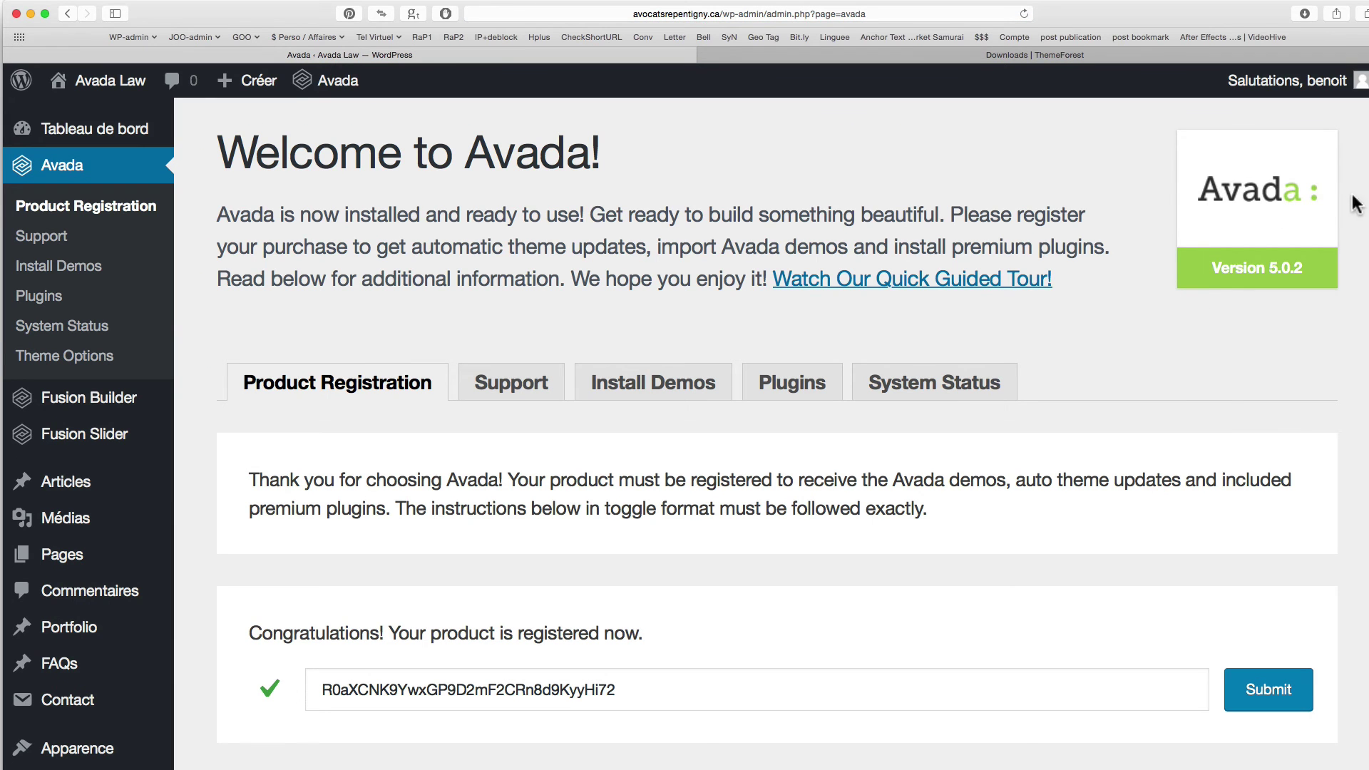
pyautogui.scroll(-3, 889, 152)
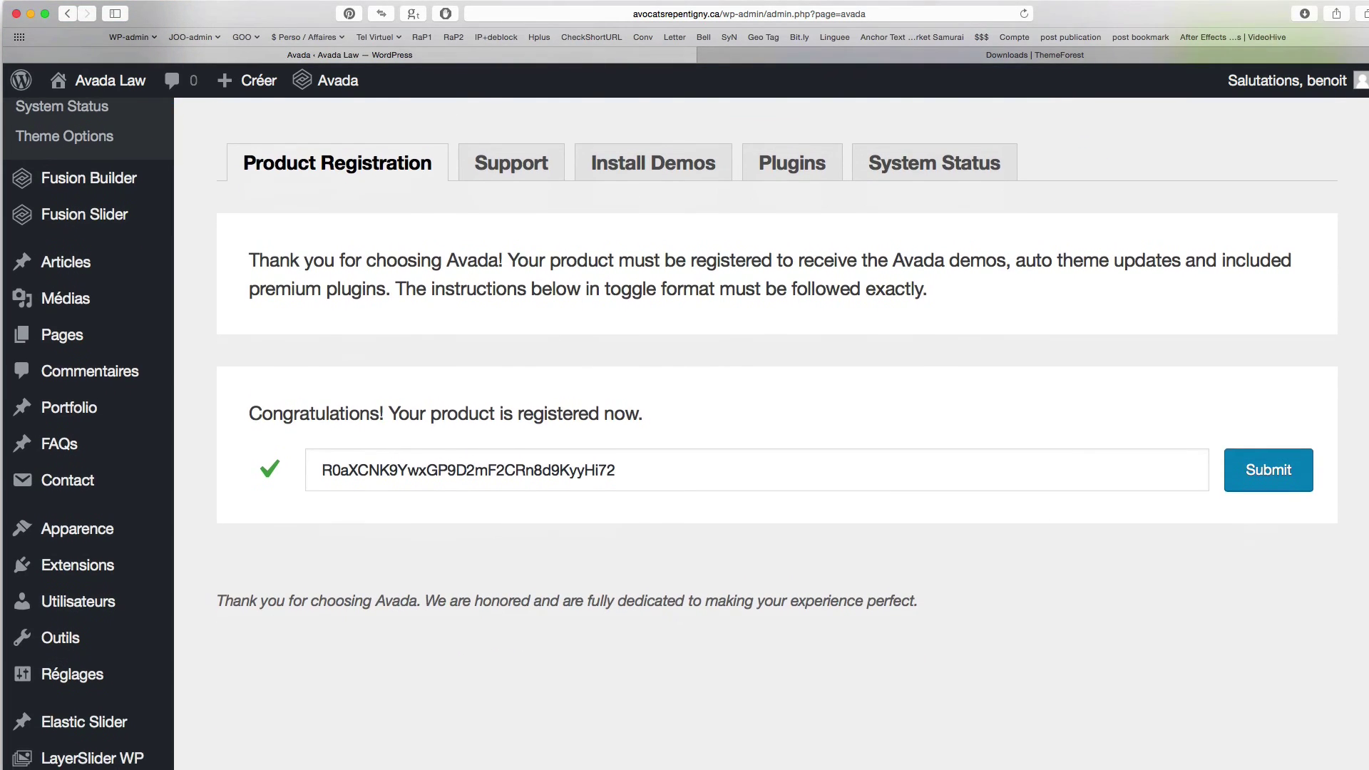
pyautogui.scroll(3, 890, 152)
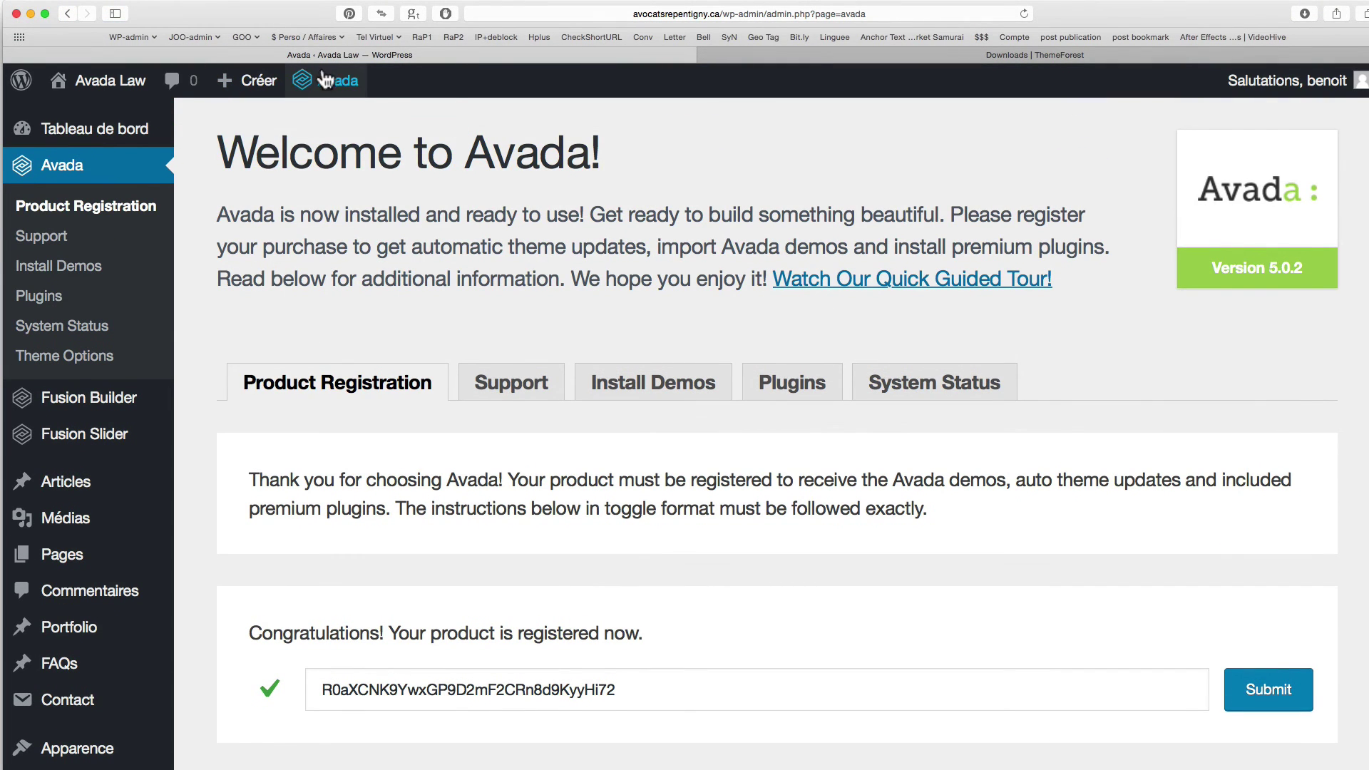
pyautogui.moveTo(100, 82)
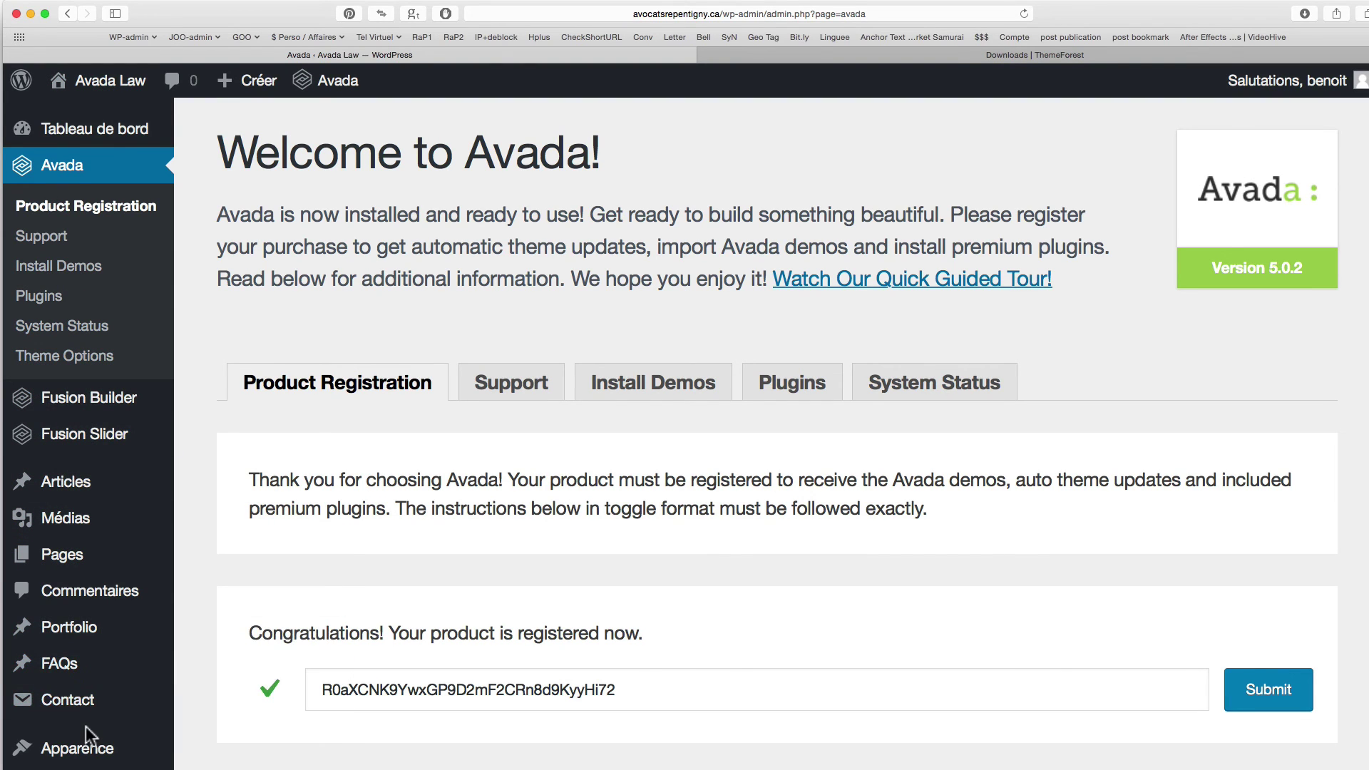
pyautogui.moveTo(92, 743)
pyautogui.click(218, 473)
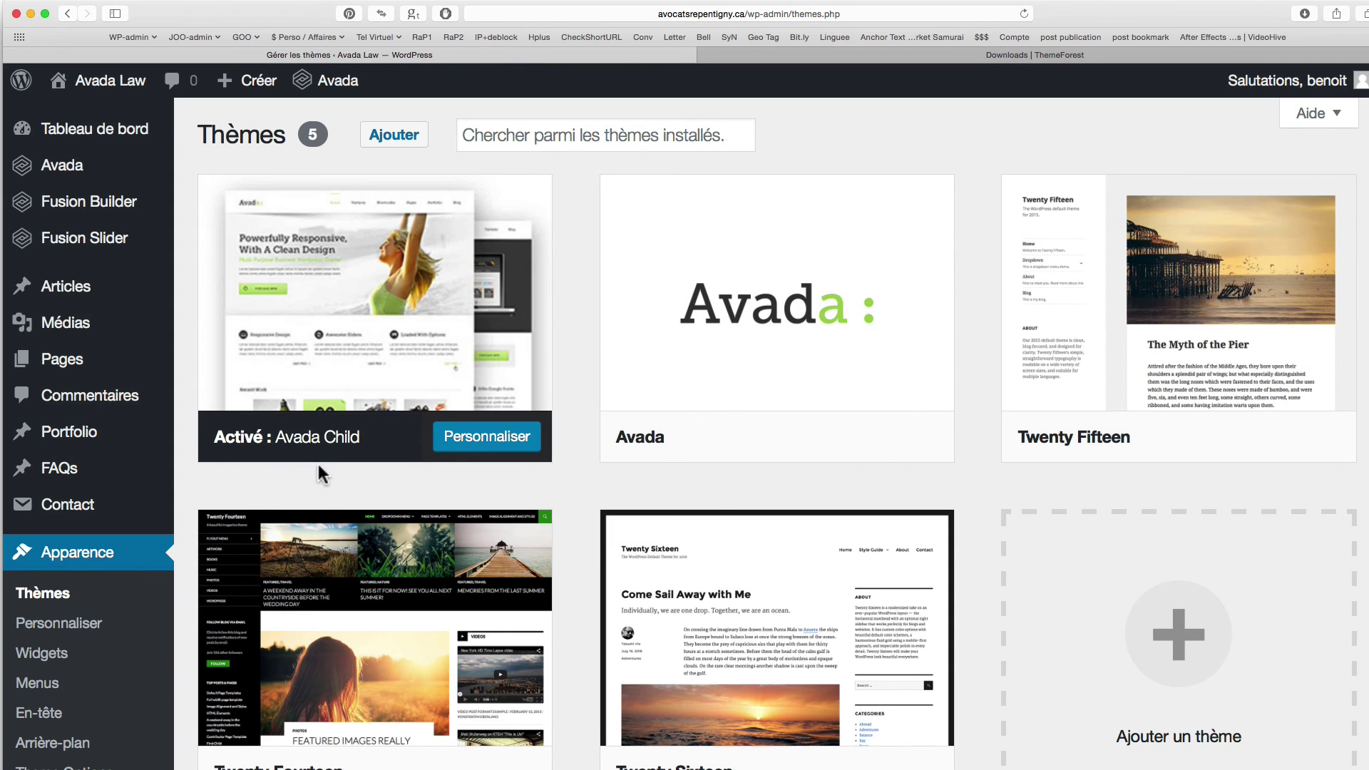
pyautogui.click(102, 119)
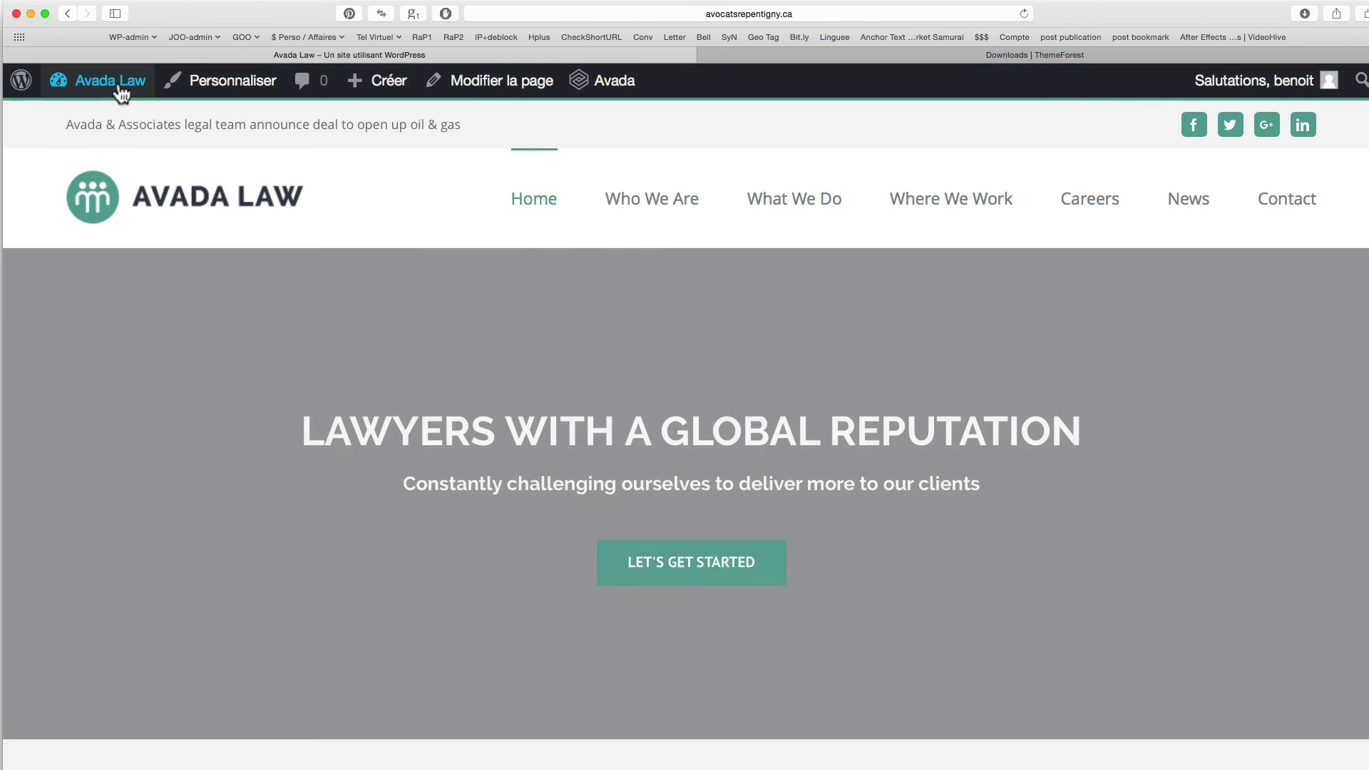
pyautogui.moveTo(116, 89)
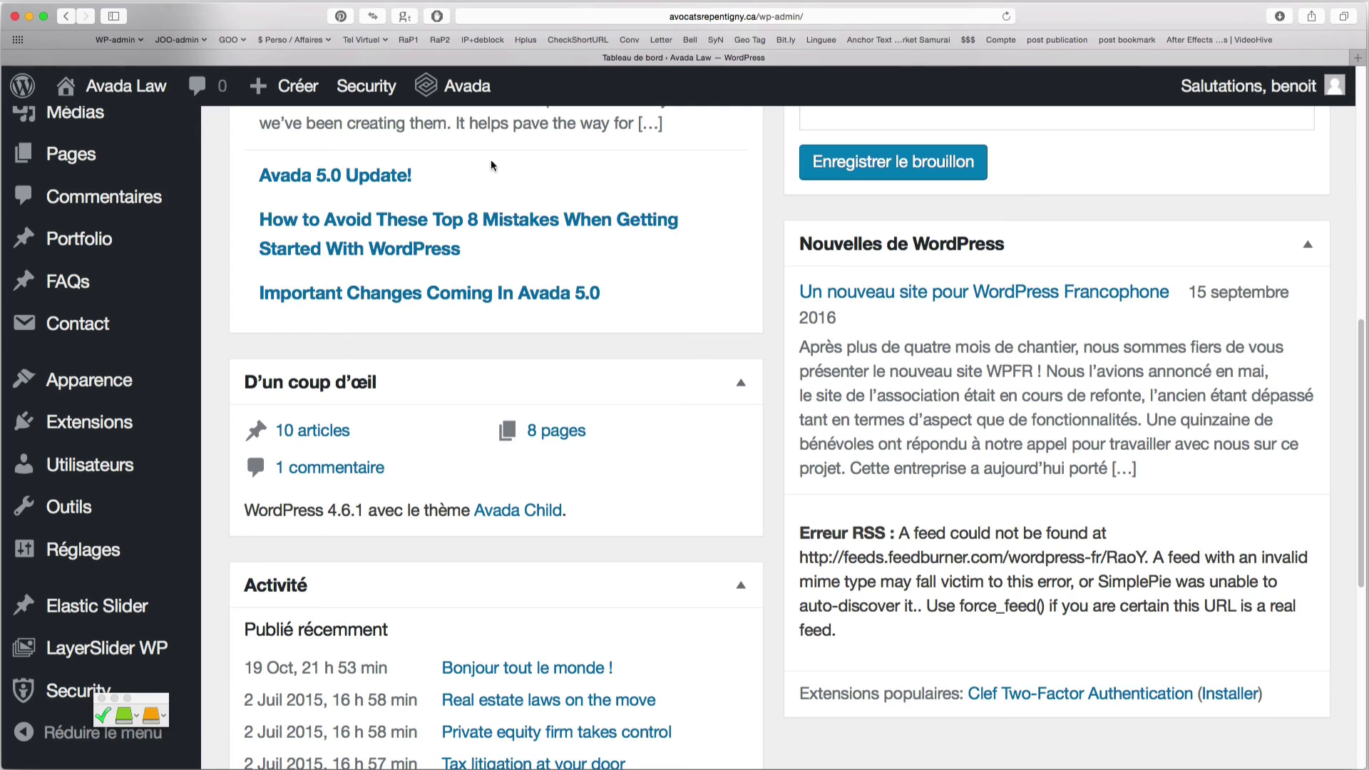
# Apply patches #414982 and #414983 from Avada's Support page.
pyautogui.moveTo(457, 89)
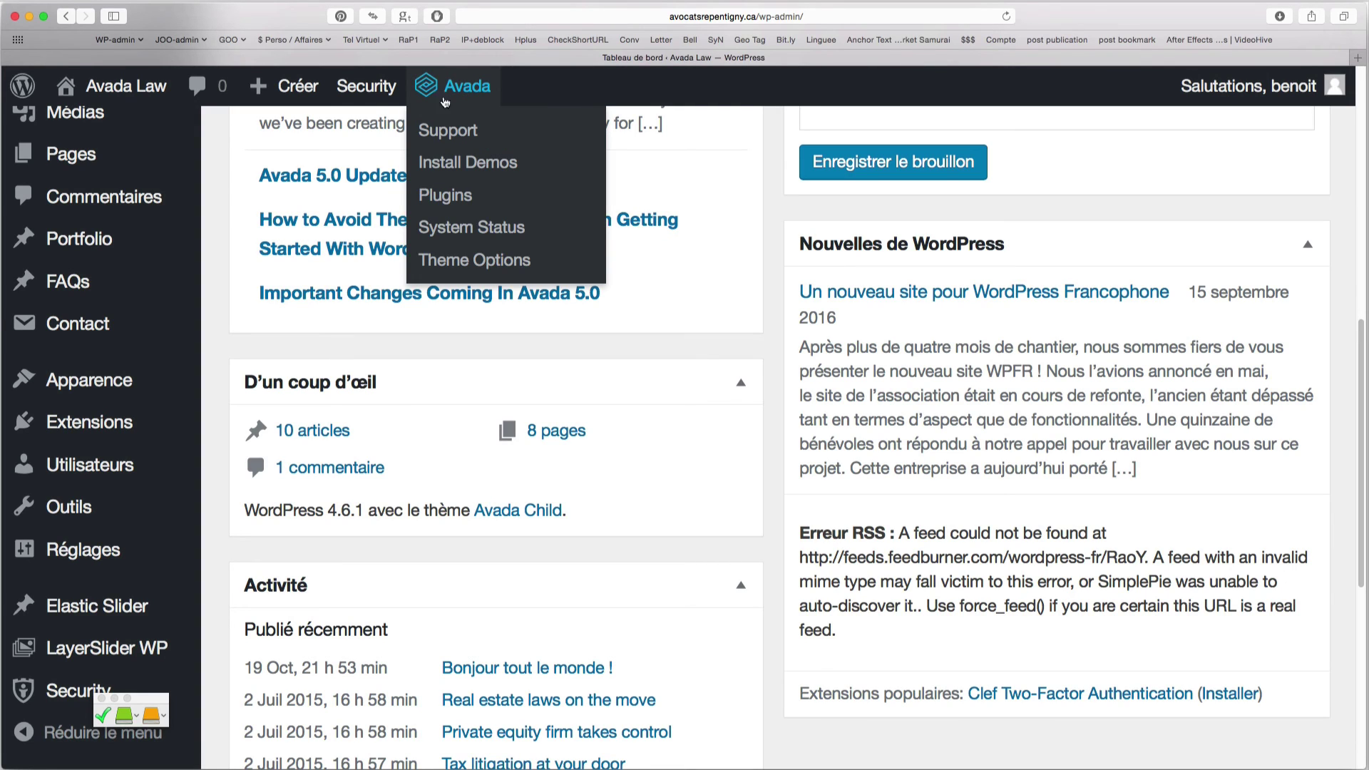
pyautogui.click(442, 133)
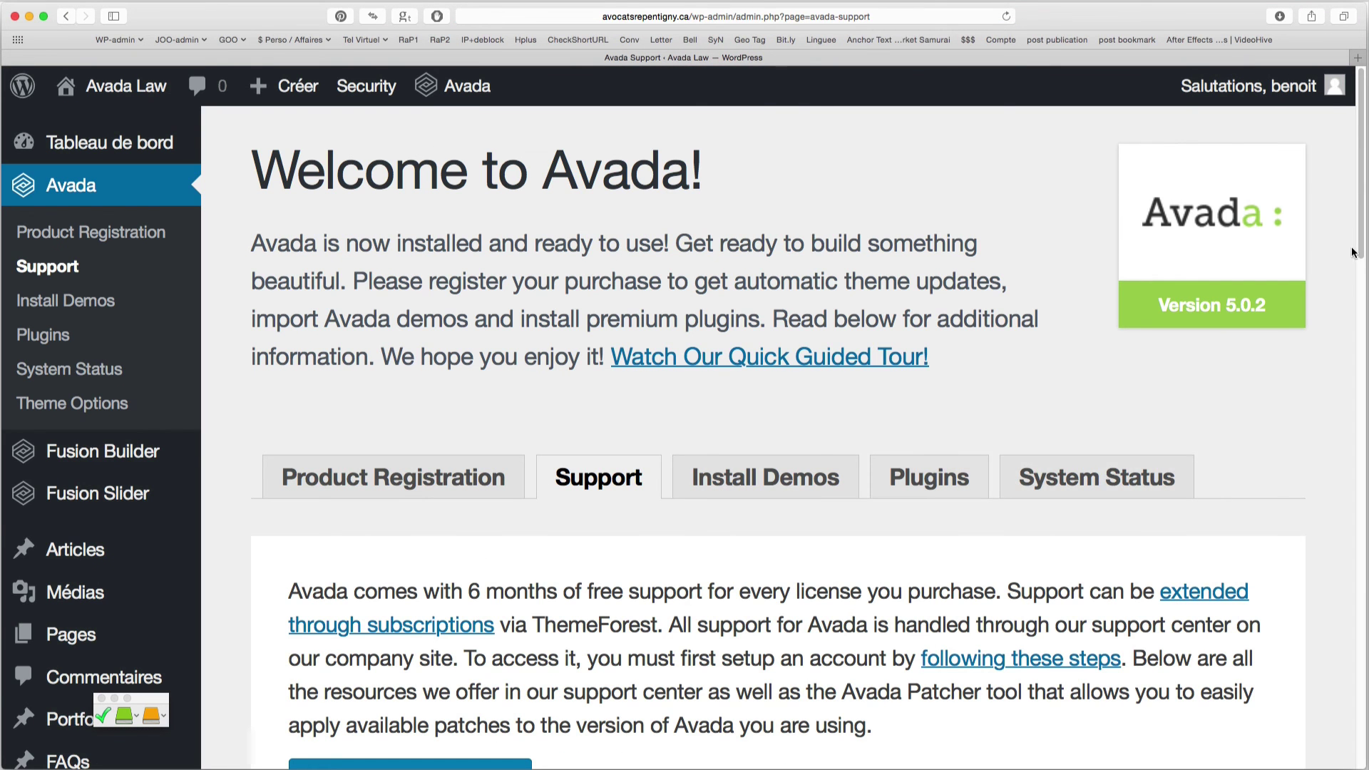
pyautogui.moveTo(1362, 230); pyautogui.dragTo(1349, 679)
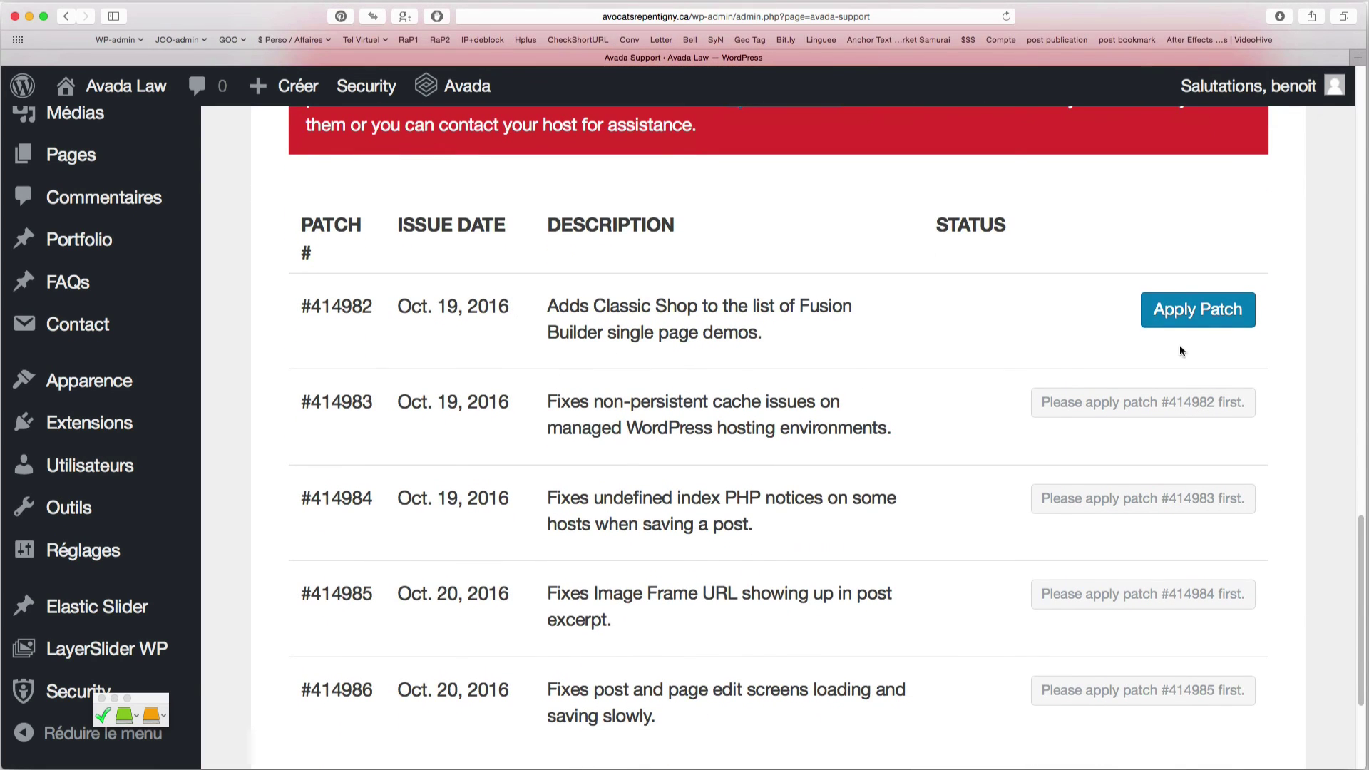
pyautogui.click(1179, 312)
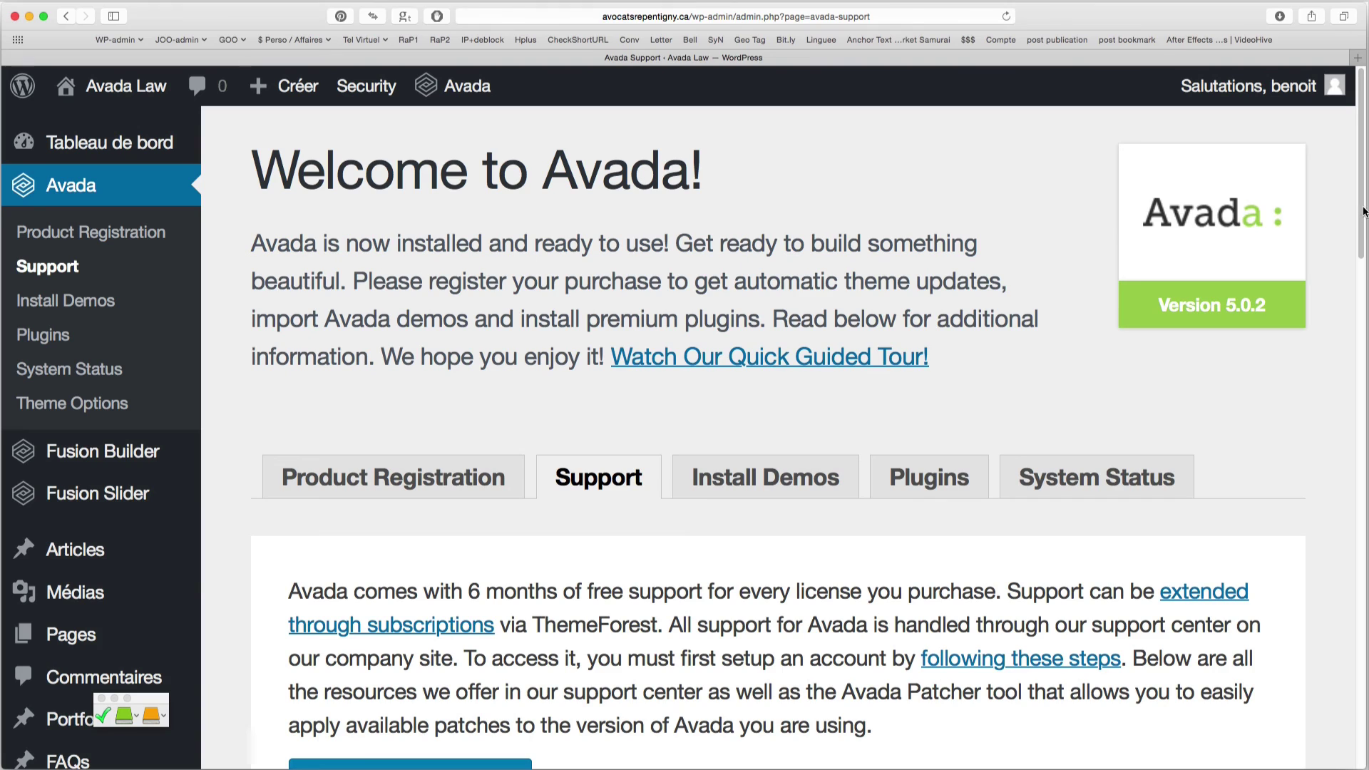
pyautogui.scroll(-15, 1364, 211)
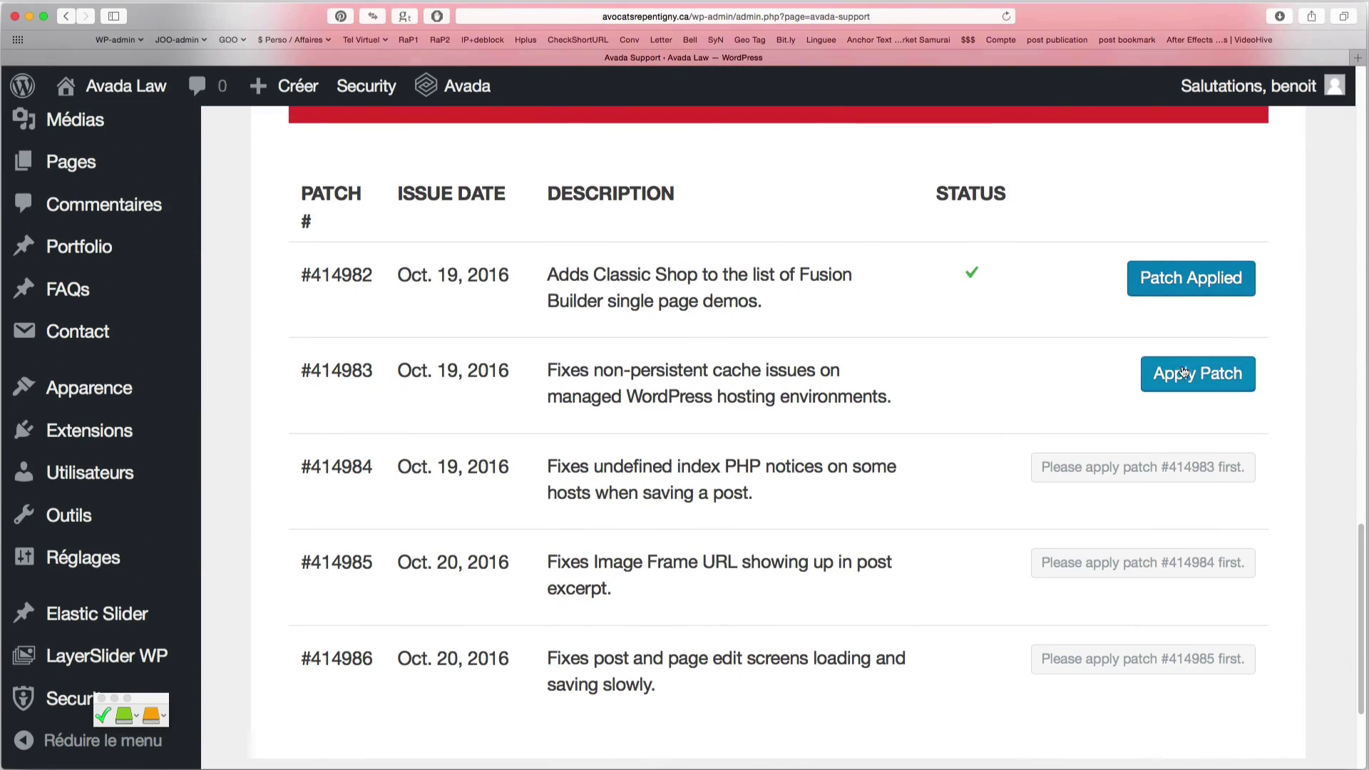
pyautogui.click(1184, 372)
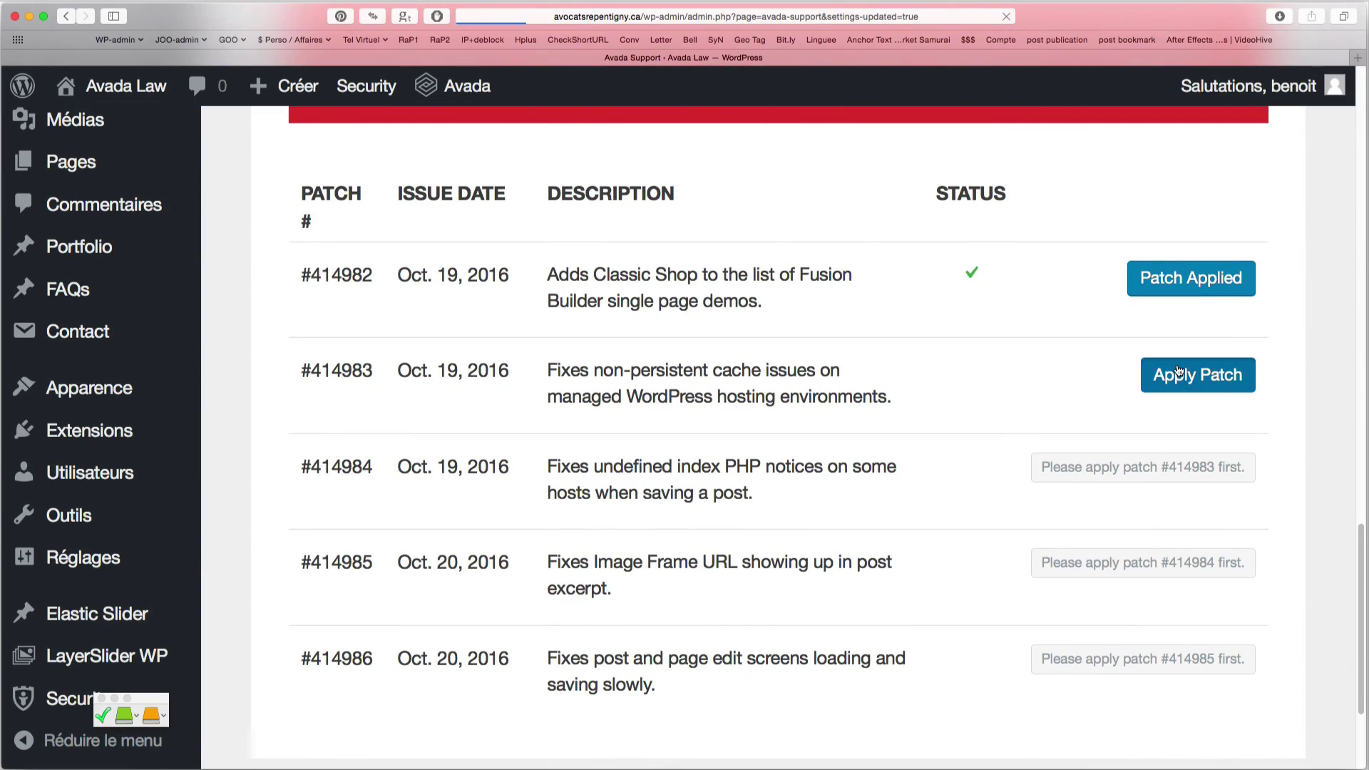
# Apply the remaining Avada patches #414984, #414985 and #414986 in order.
pyautogui.scroll(-10, 1361, 392)
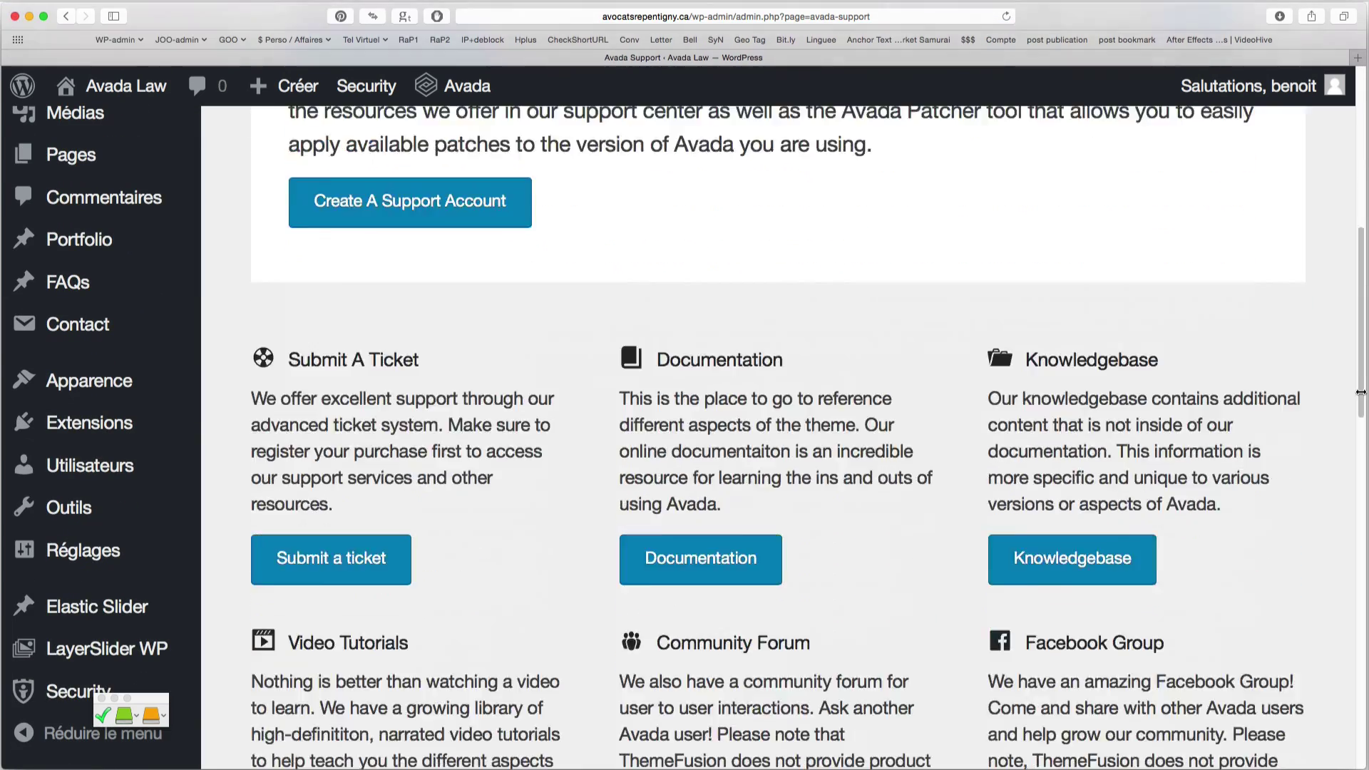
pyautogui.scroll(-10, 1361, 392)
pyautogui.click(1166, 476)
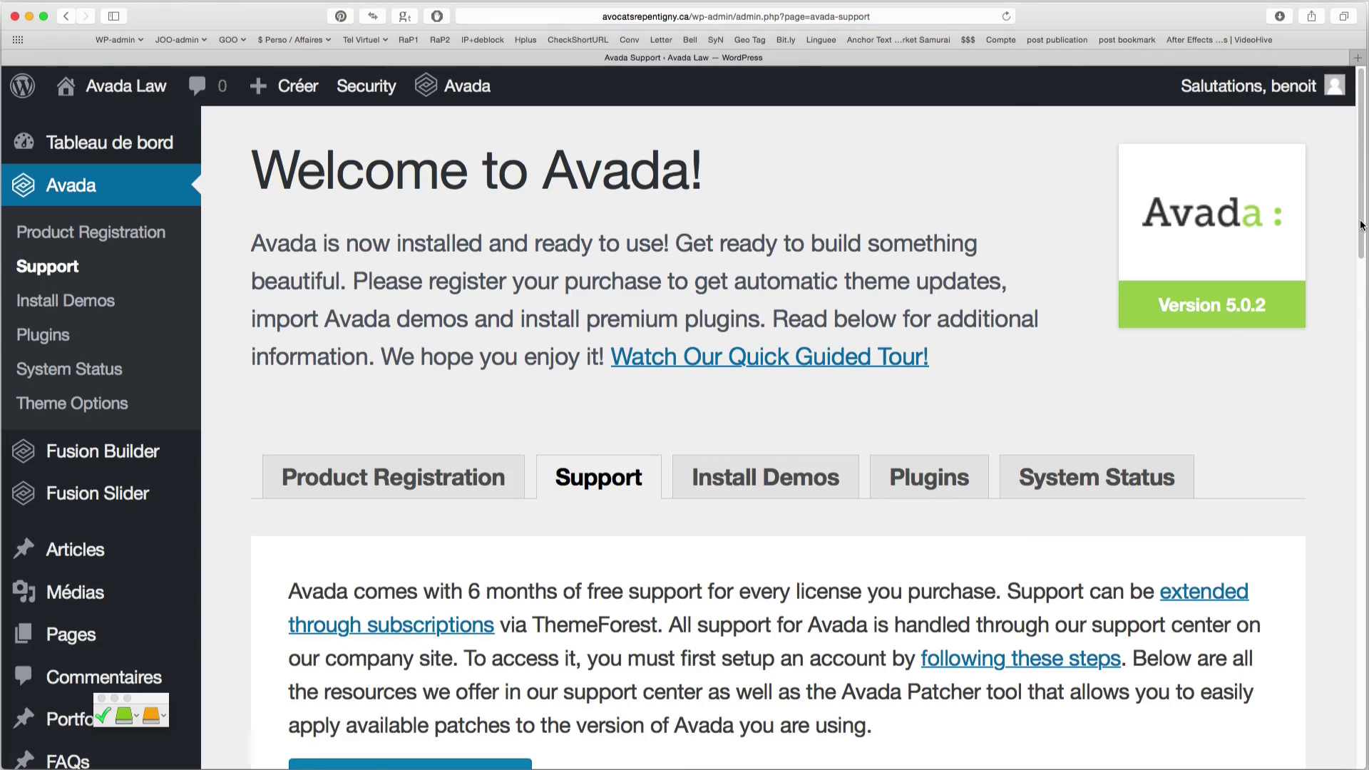
pyautogui.scroll(-15, 1361, 392)
pyautogui.click(1213, 599)
pyautogui.scroll(-20, 1361, 428)
pyautogui.click(1224, 469)
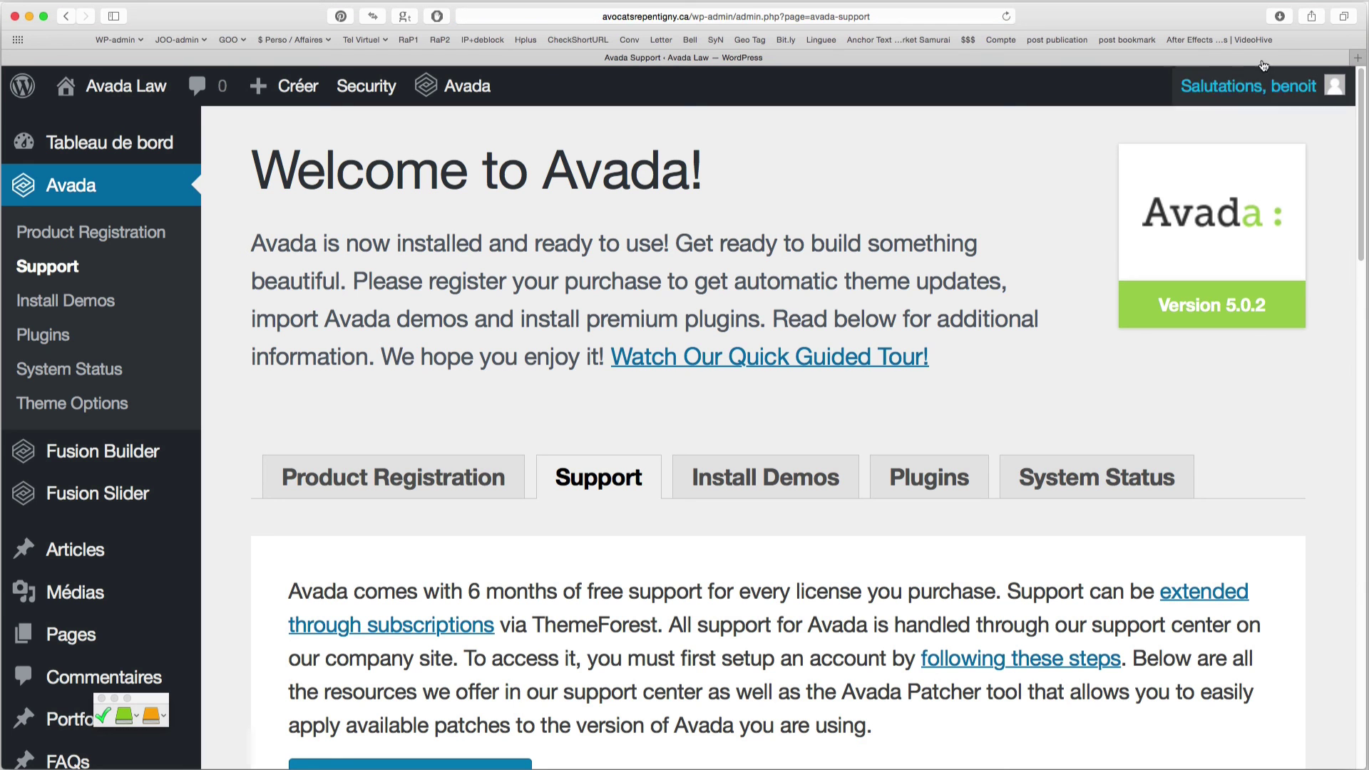
# Log out of the site's WordPress administration.
pyautogui.moveTo(1209, 97)
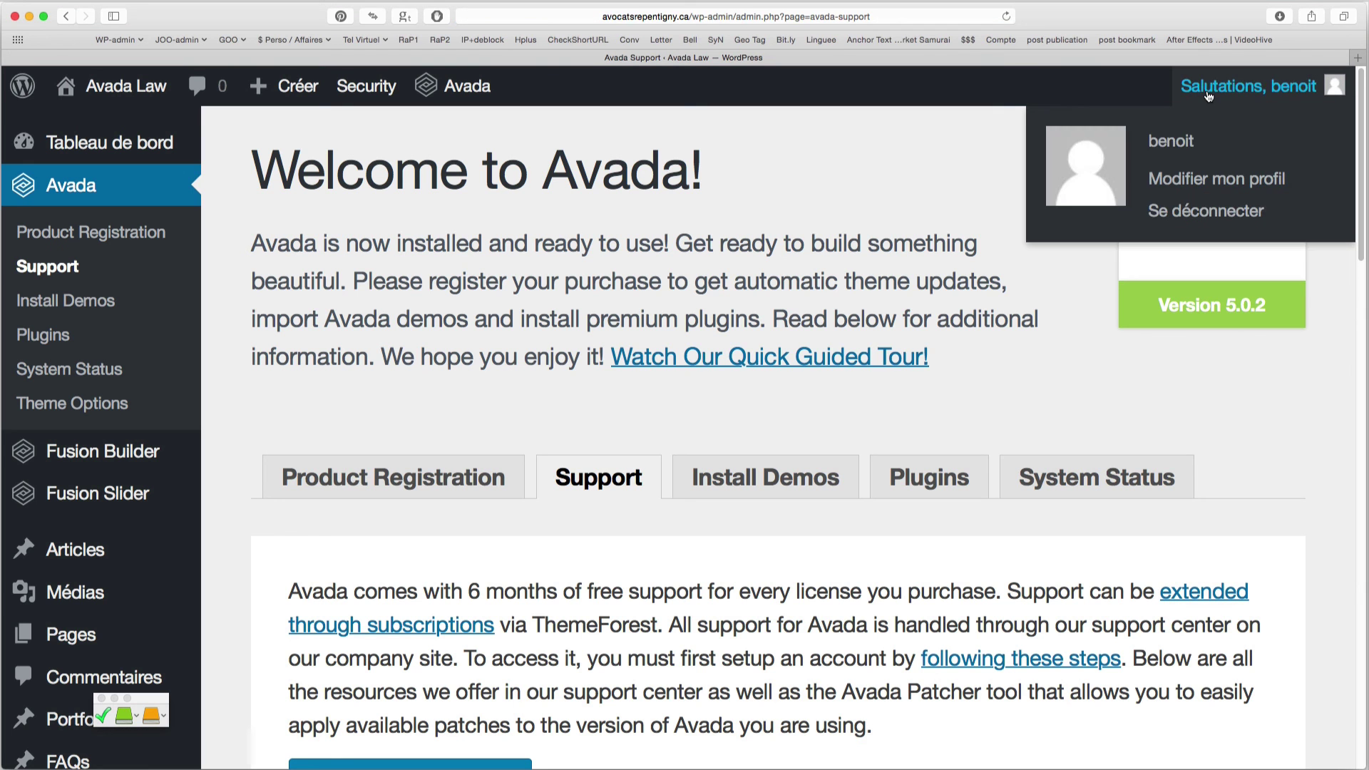
pyautogui.click(1198, 212)
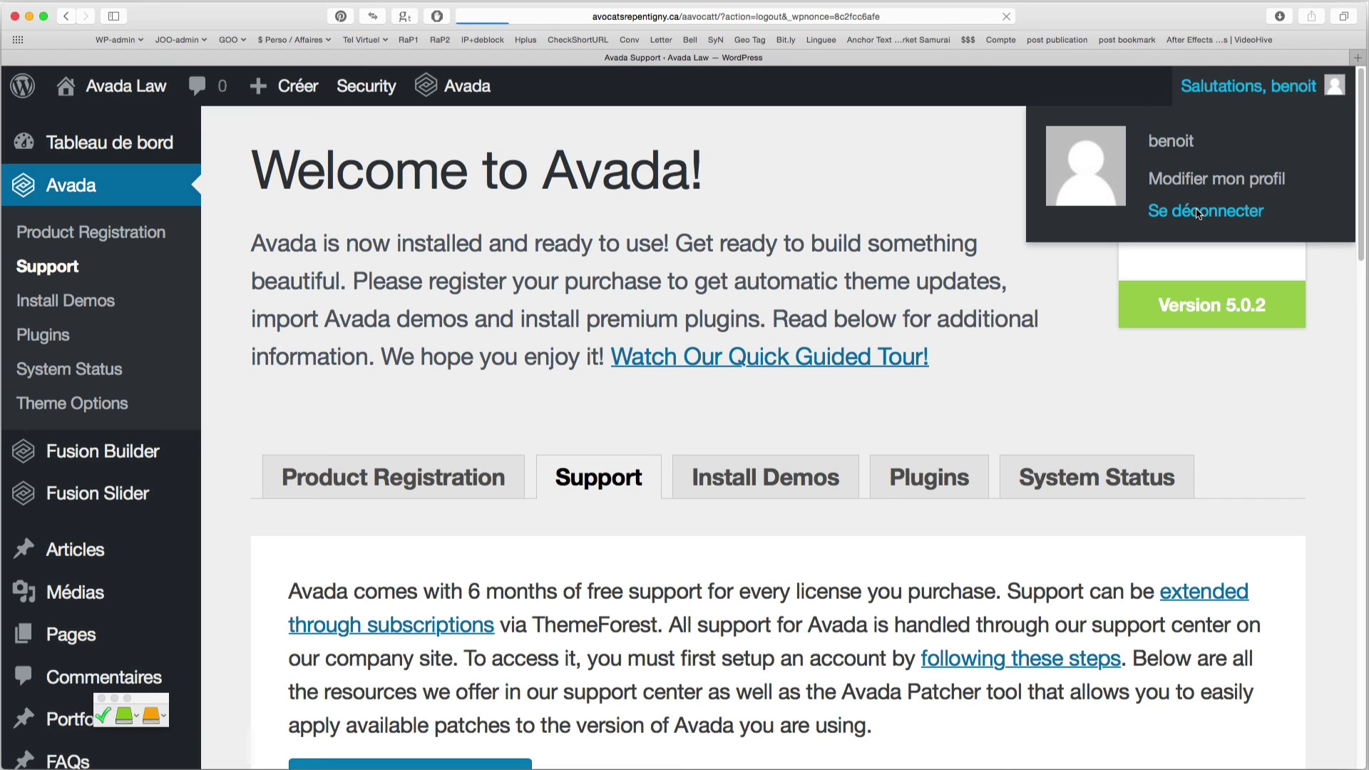